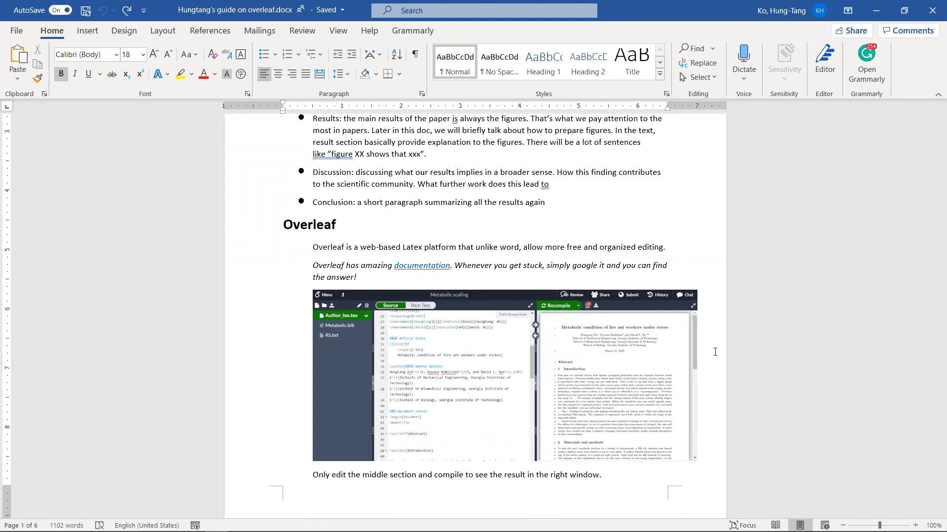
# Read the guide's Overleaf section down to the heading on including literature.
pyautogui.scroll(-3, 715, 352)
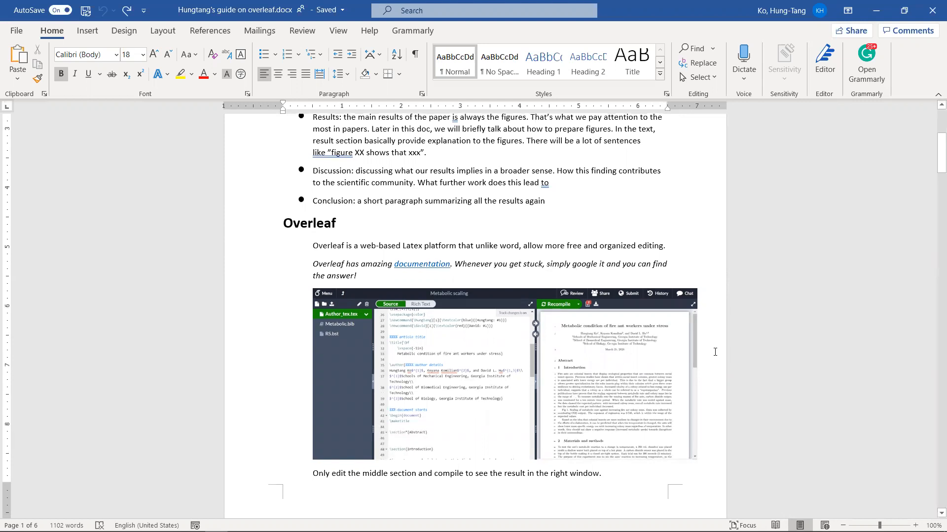
pyautogui.scroll(1, 715, 352)
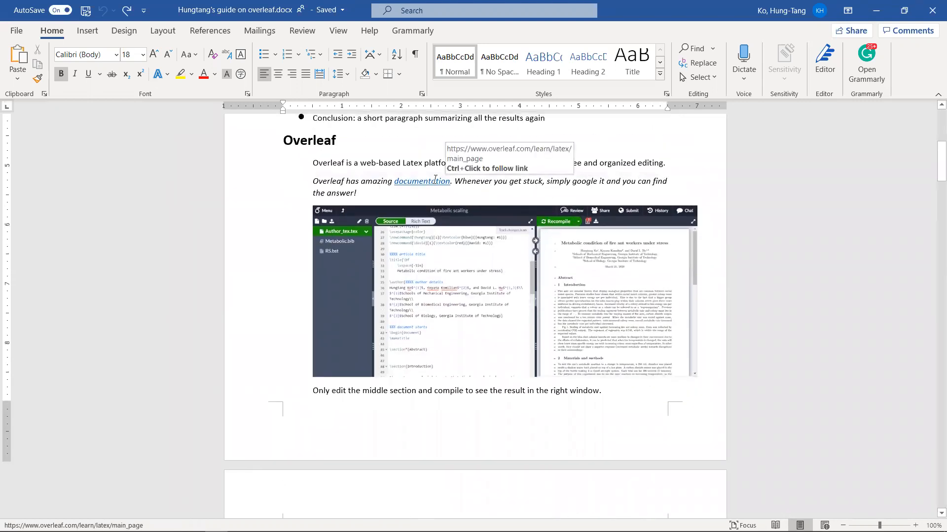
pyautogui.scroll(-5, 631, 381)
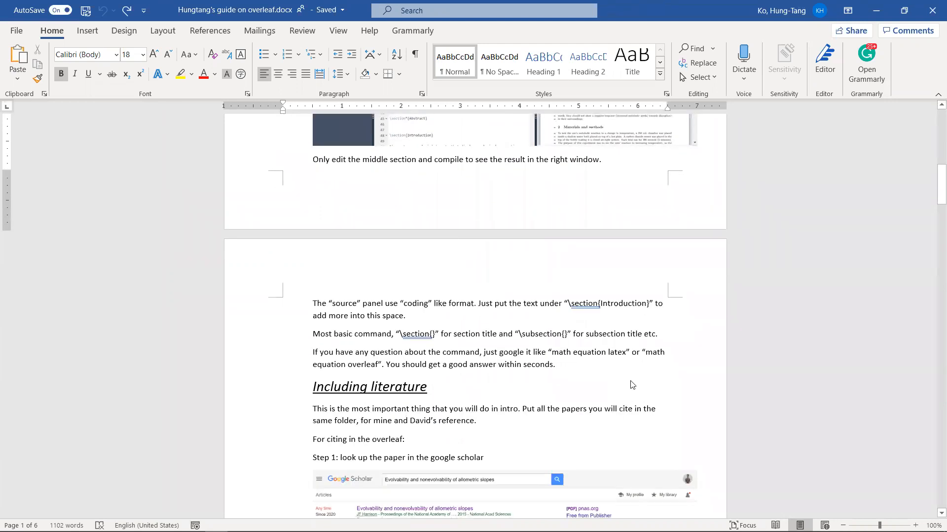
# Switch to Overleaf in the browser and compare the Raft deformation paper with the Starter project.
pyautogui.hotkey('alt', 'Tab')
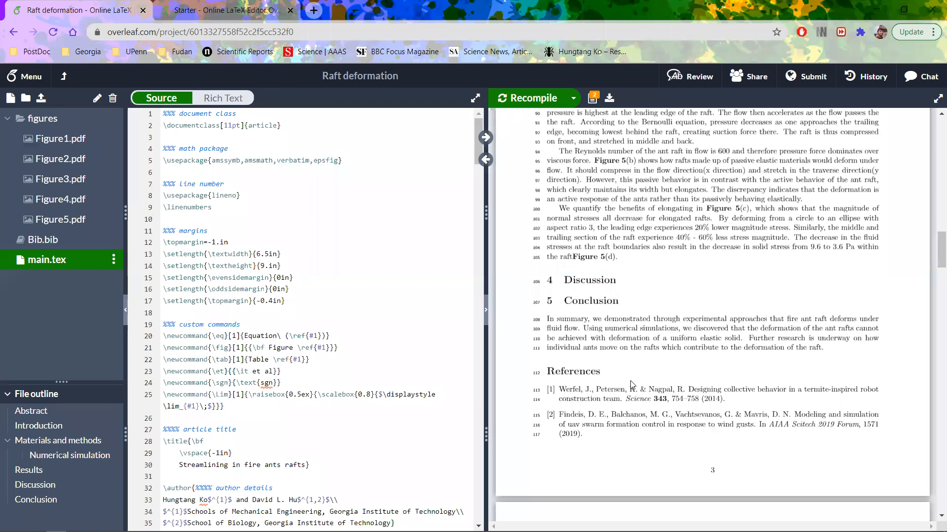
pyautogui.hotkey('ctrl', 'Tab')
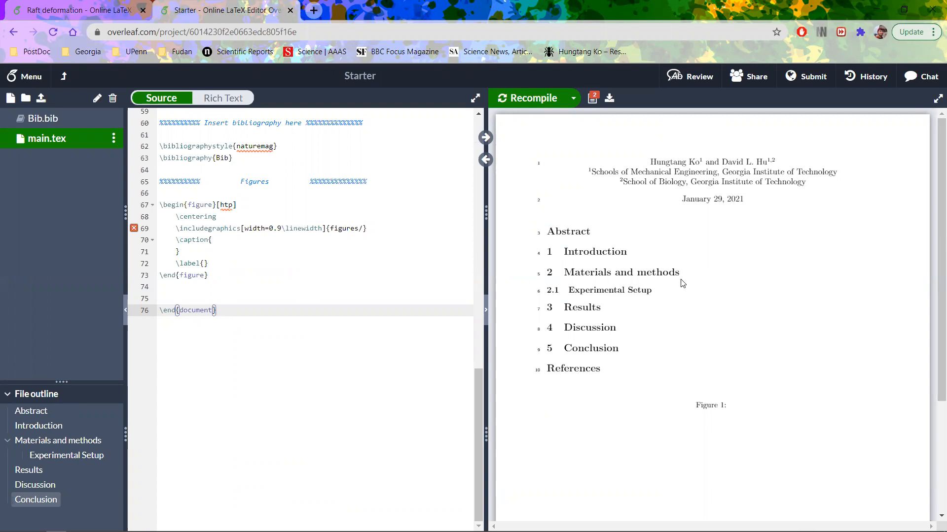
pyautogui.hotkey('ctrl', 'Tab')
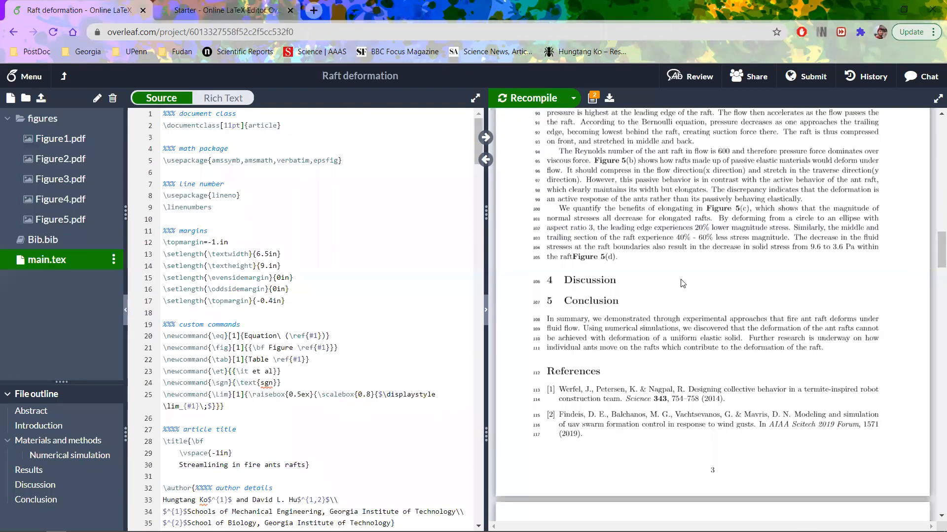
pyautogui.scroll(5, 682, 281)
pyautogui.scroll(10, 682, 279)
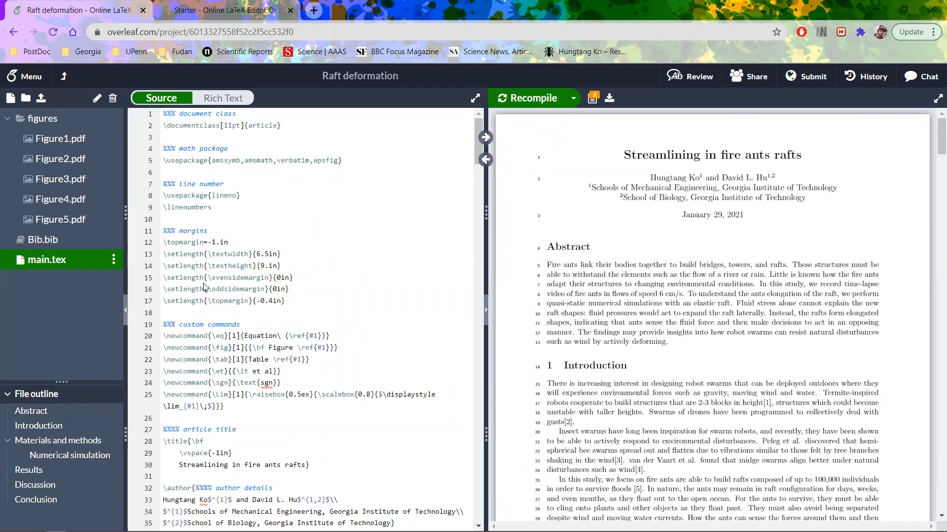
pyautogui.hotkey('ctrl', 'Tab')
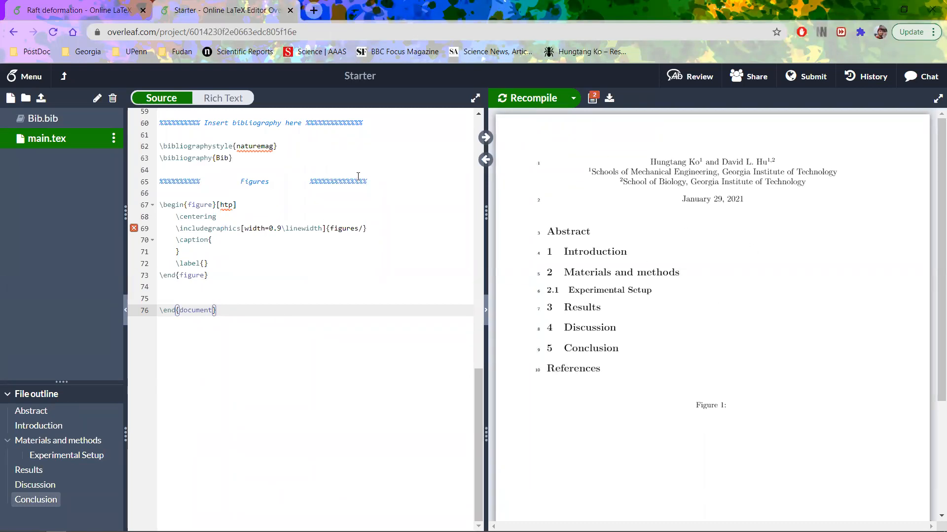
pyautogui.click(79, 6)
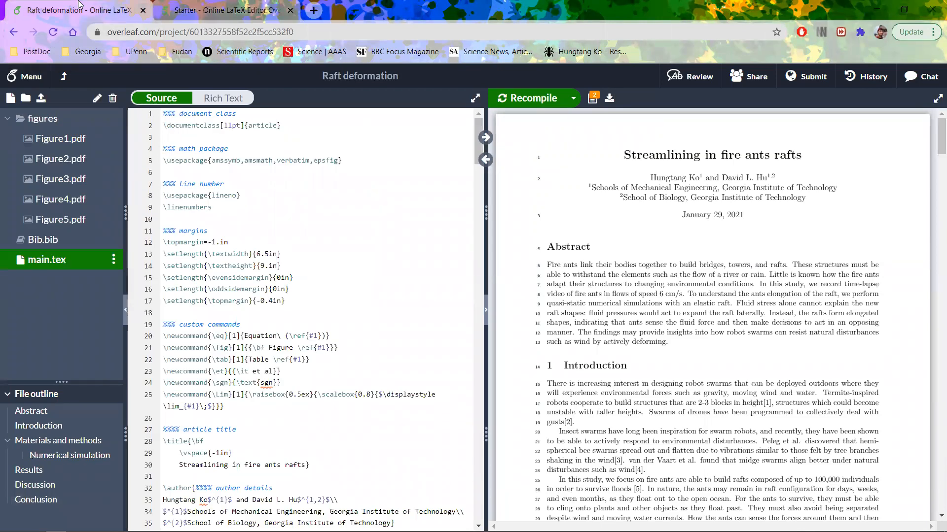
pyautogui.click(217, 10)
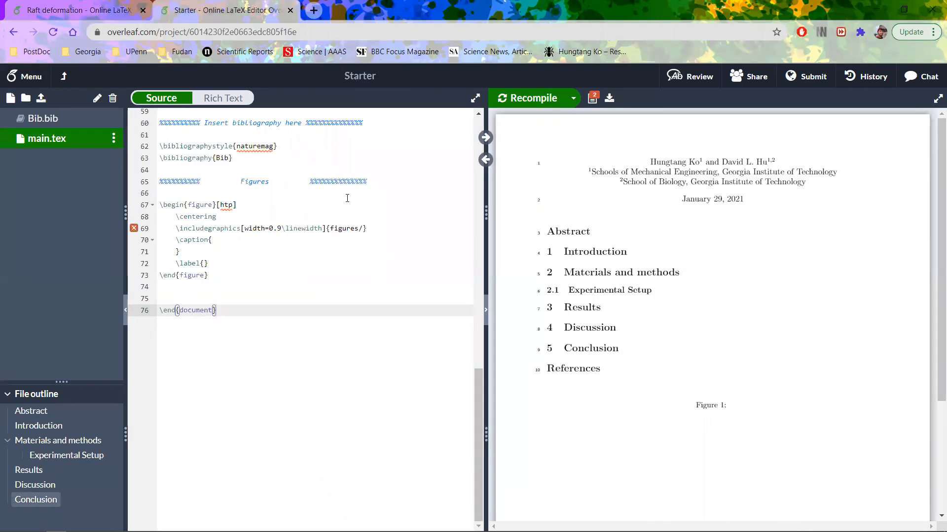
# Look over the Starter project's main.tex from the document class down to the bibliography and figure block.
pyautogui.scroll(15, 344, 315)
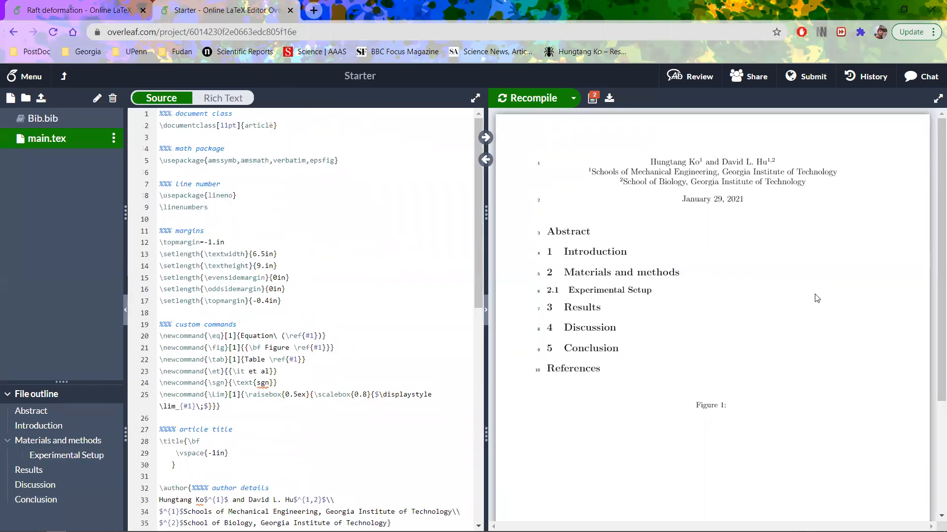
pyautogui.scroll(-1, 198, 292)
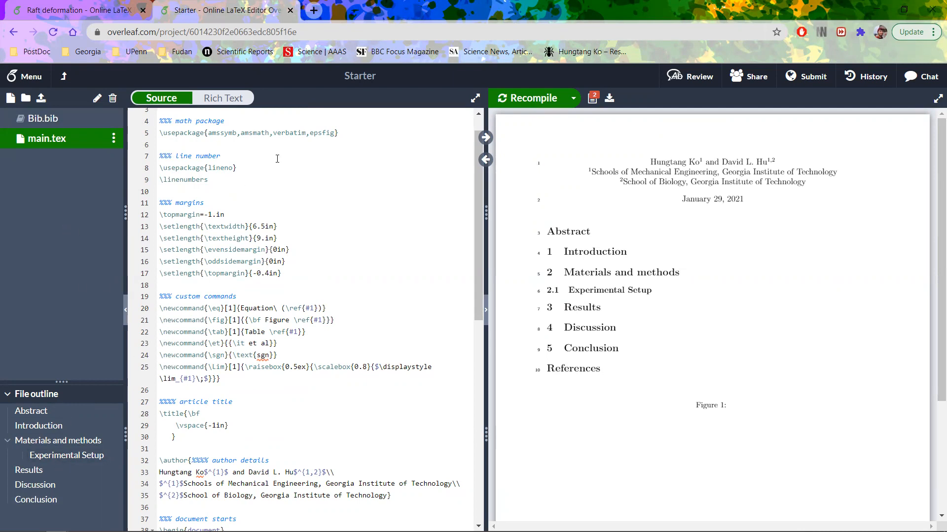
pyautogui.scroll(1, 320, 304)
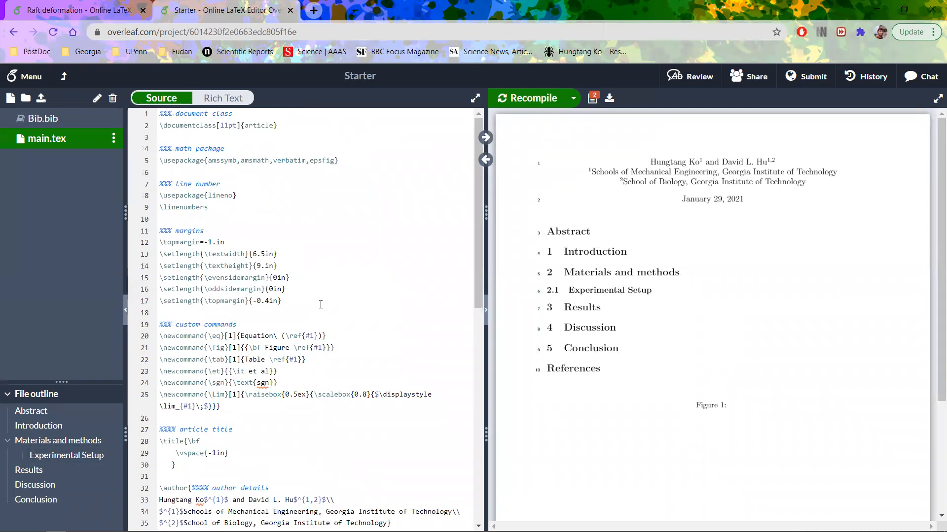
pyautogui.scroll(-5, 320, 304)
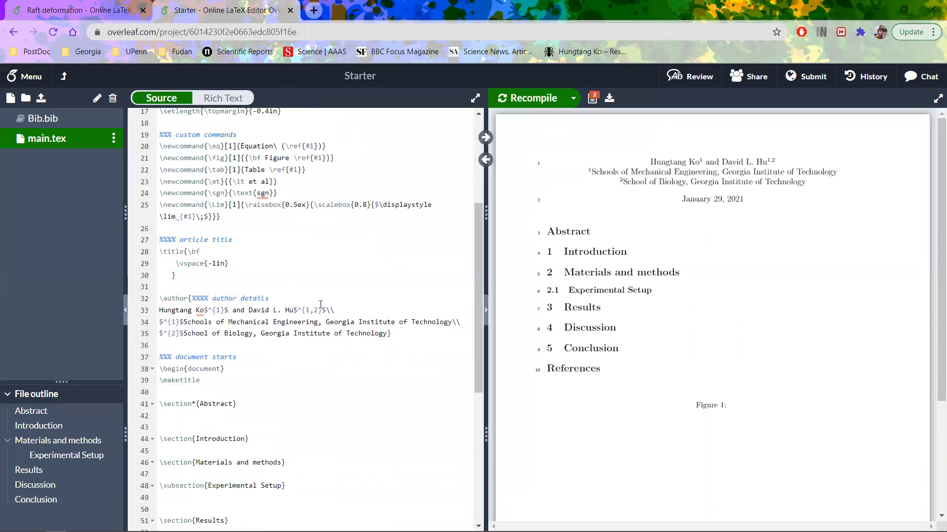
pyautogui.scroll(-3, 321, 304)
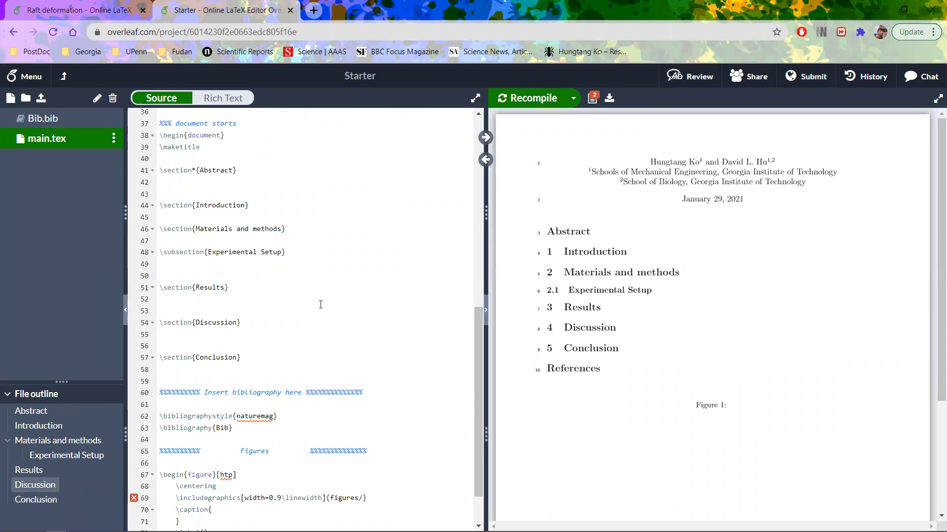
pyautogui.scroll(7, 320, 304)
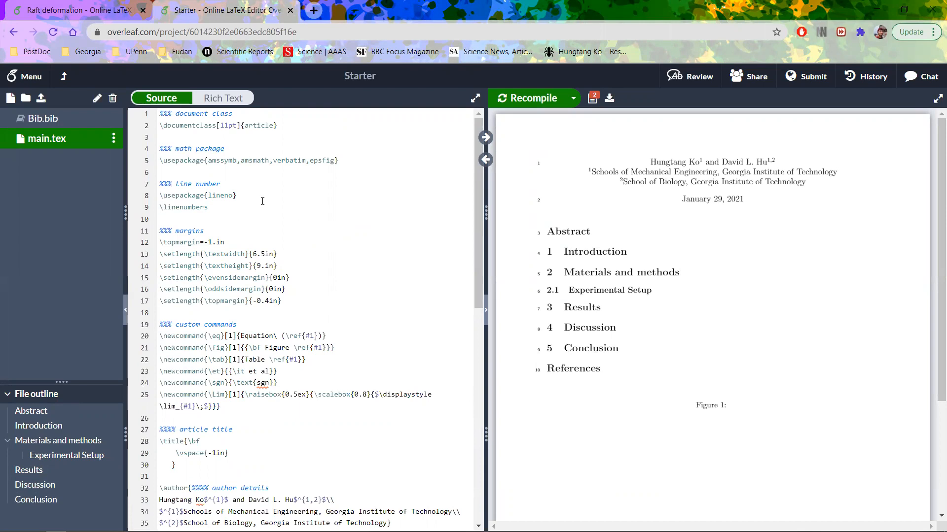
# Examine the preamble's margins, custom commands, article title and author details down to the Abstract section.
pyautogui.scroll(-1, 318, 240)
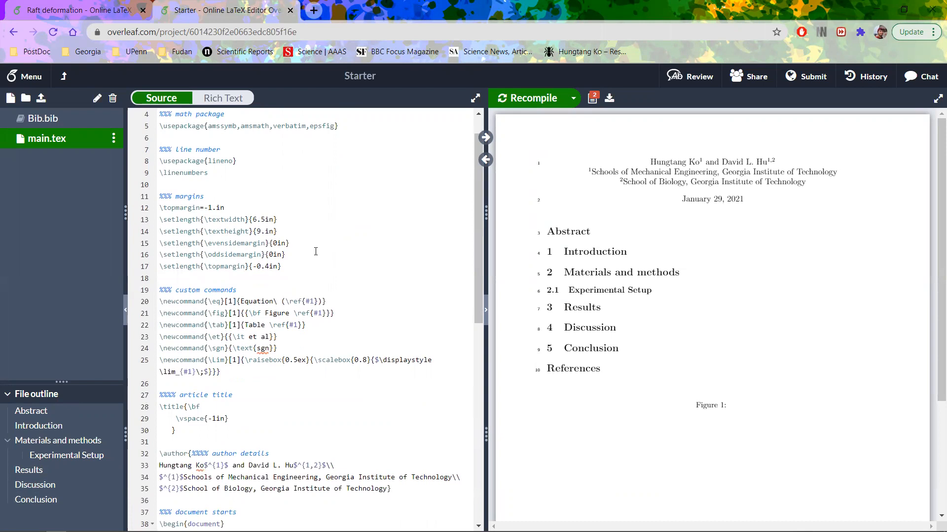
pyautogui.scroll(1, 297, 220)
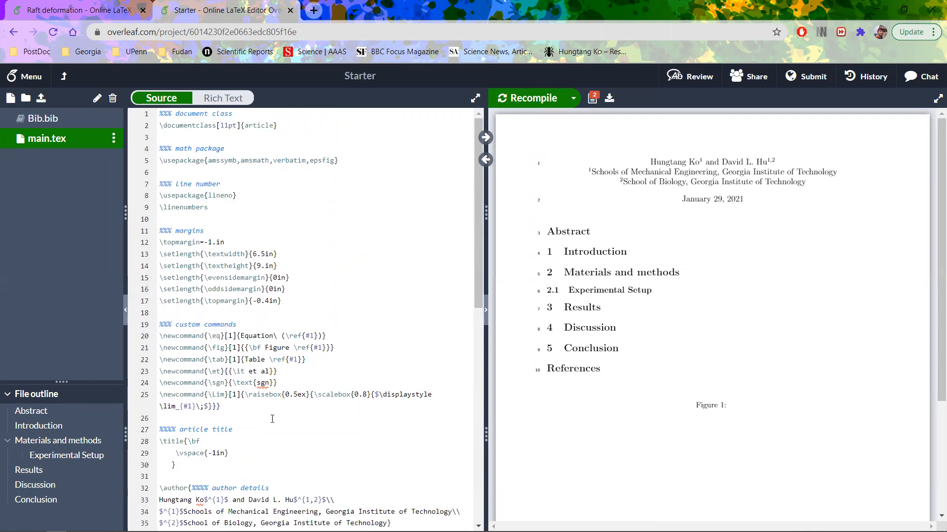
pyautogui.scroll(-2, 318, 271)
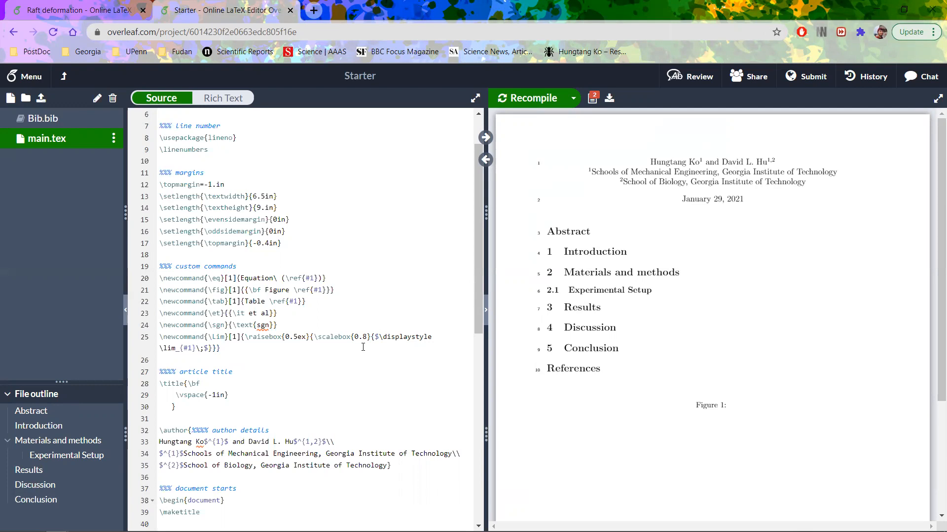
pyautogui.scroll(-2, 363, 347)
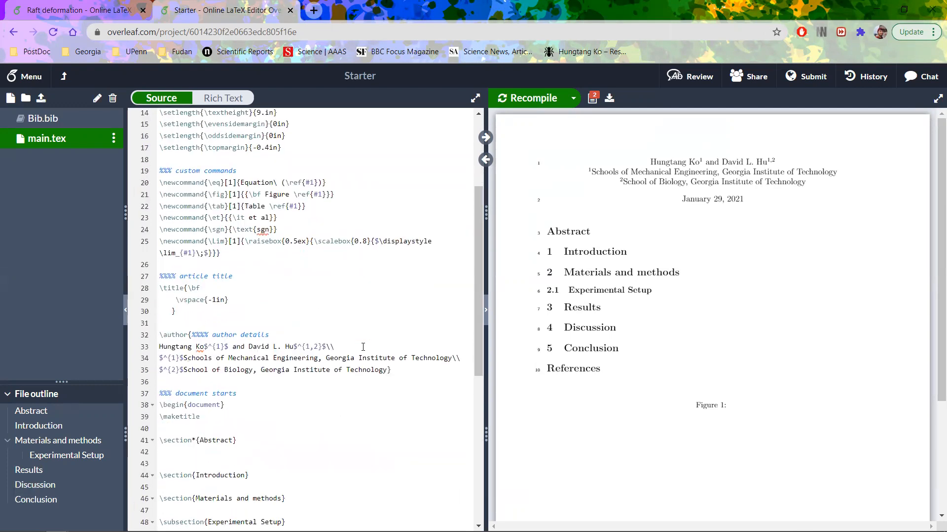
pyautogui.scroll(-1, 362, 347)
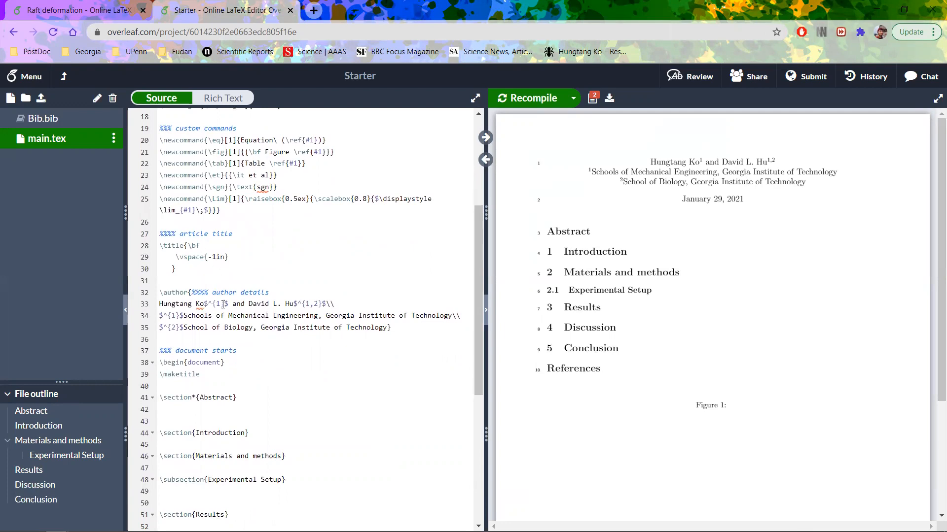
pyautogui.scroll(-1, 309, 377)
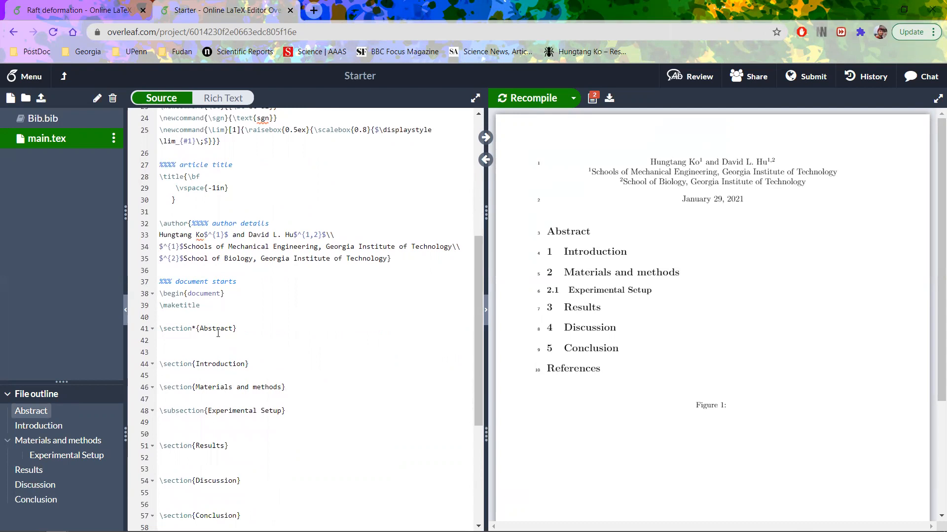
# Try the Abstract heading without the asterisk in its section command, recompile the document, and restore \section*{Abstract}.
pyautogui.click(194, 328)
pyautogui.write('*')
pyautogui.click(197, 328)
pyautogui.press('BackSpace')
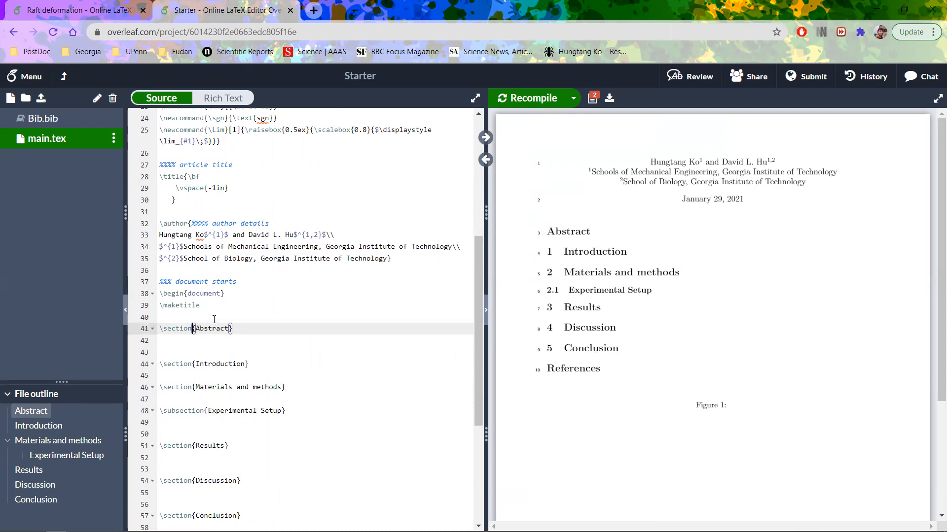
pyautogui.click(532, 100)
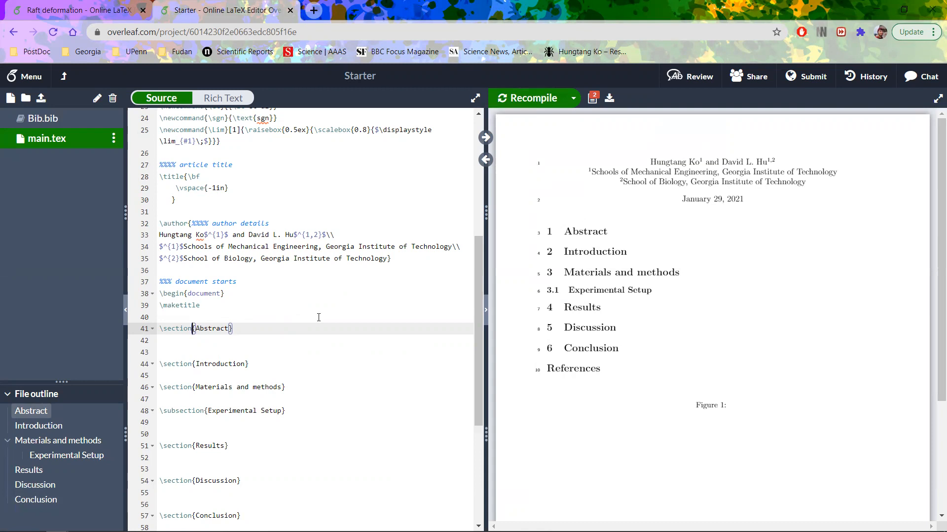
pyautogui.click(279, 340)
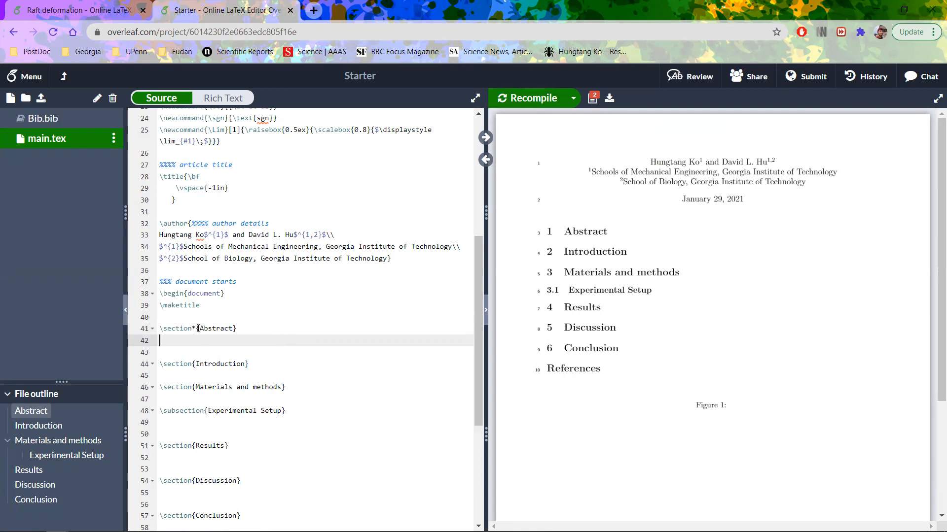
# Examine the section and subsection commands, the bibliography commands and the figure block in main.tex against the compiled PDF.
pyautogui.scroll(-1, 195, 389)
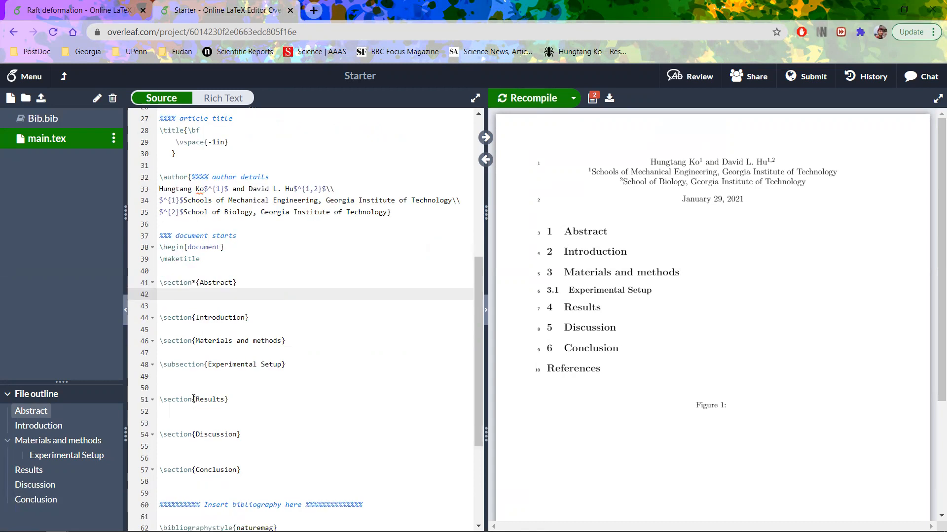
pyautogui.scroll(-2, 193, 398)
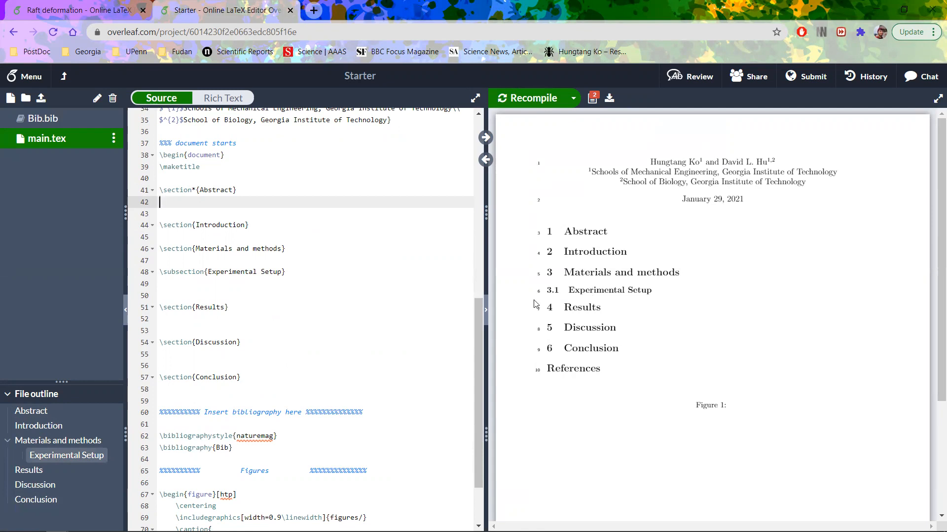
pyautogui.scroll(-2, 271, 348)
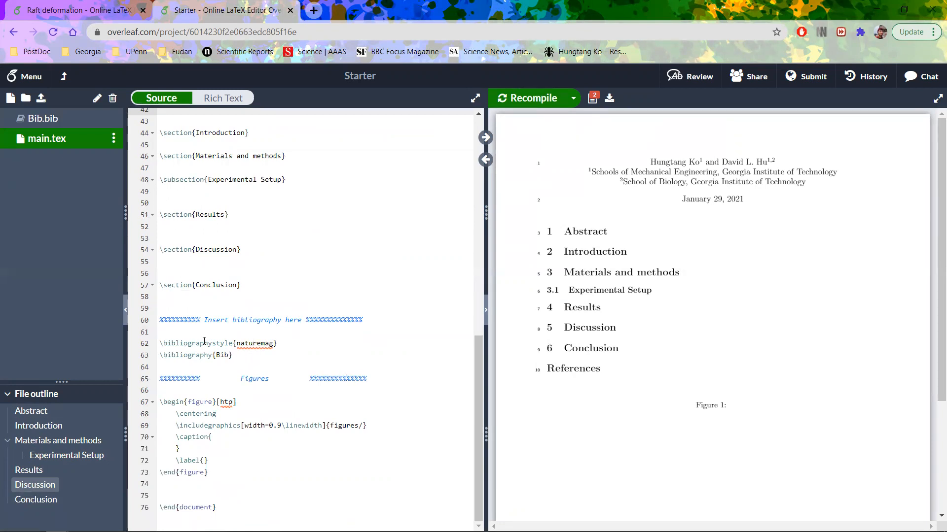
pyautogui.scroll(-2, 280, 419)
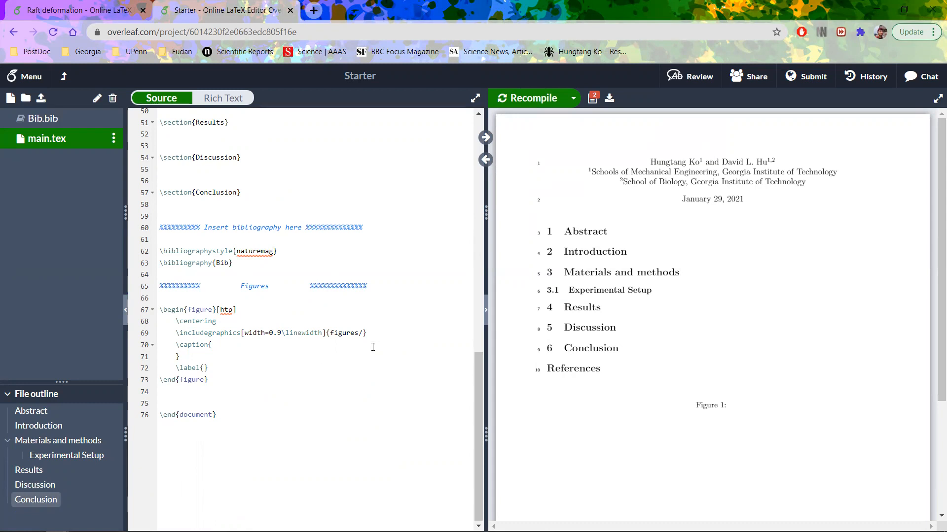
pyautogui.scroll(7, 393, 311)
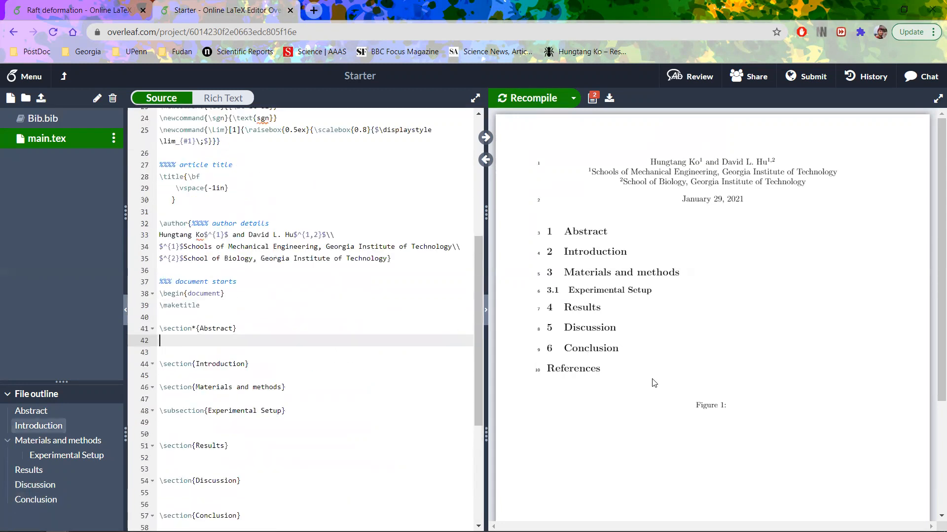
pyautogui.scroll(1, 288, 258)
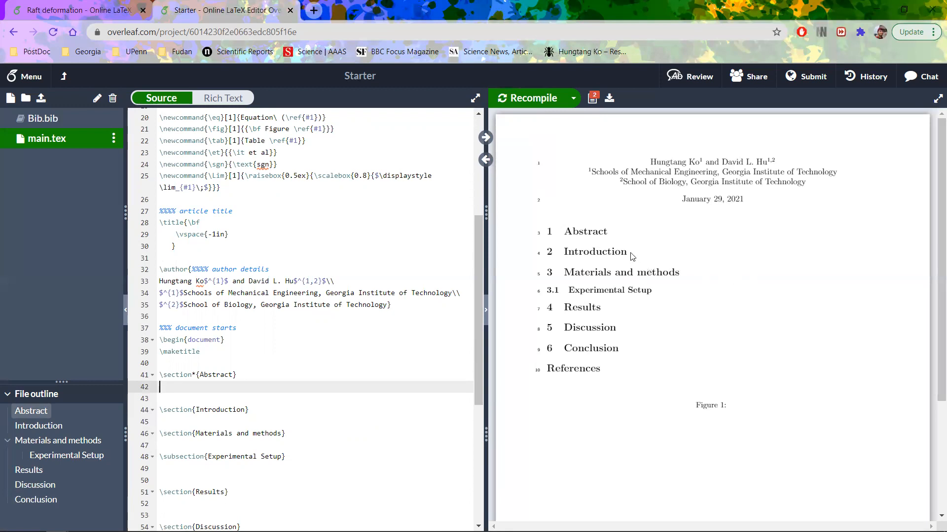
pyautogui.scroll(-5, 634, 254)
pyautogui.scroll(5, 641, 252)
# Check the compile logs against the figure block at the end of main.tex, and return to the PDF preview.
pyautogui.moveTo(563, 128)
pyautogui.click(593, 99)
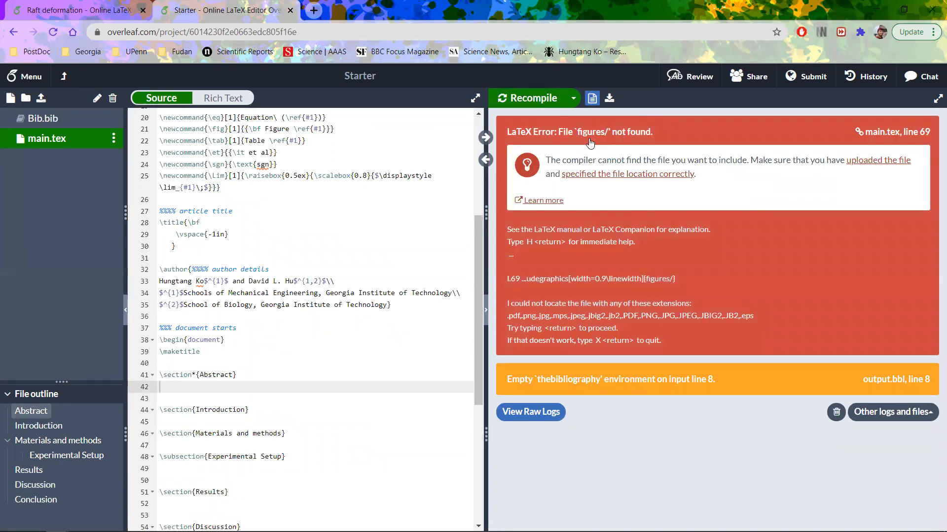
pyautogui.scroll(-8, 390, 350)
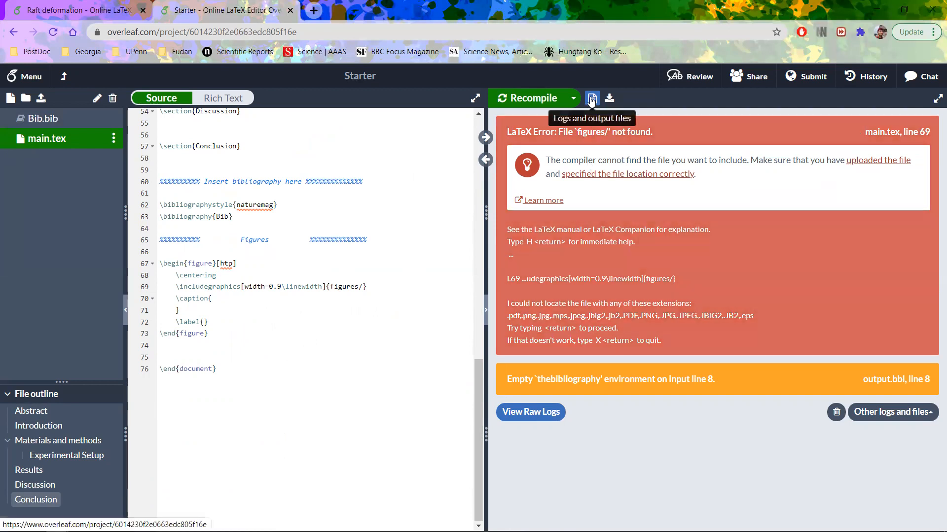
pyautogui.click(592, 100)
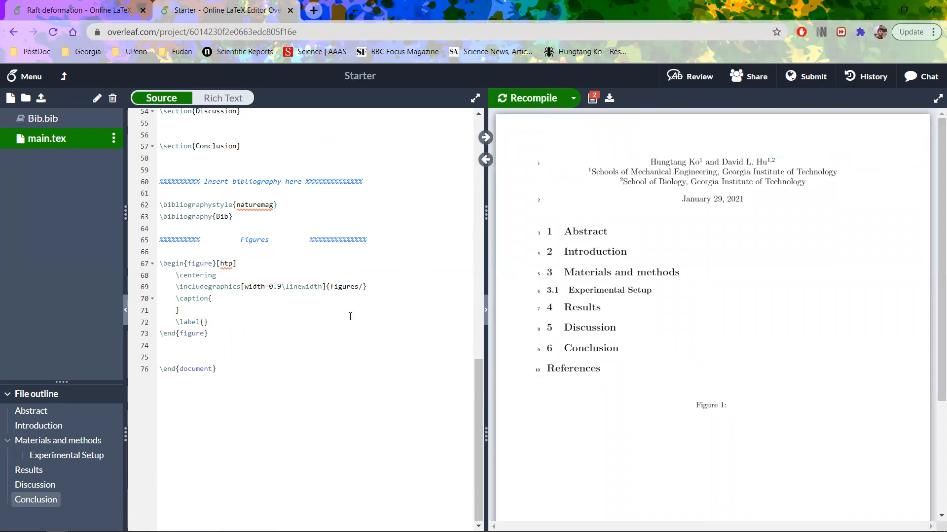
pyautogui.scroll(13, 350, 317)
pyautogui.scroll(-9, 351, 316)
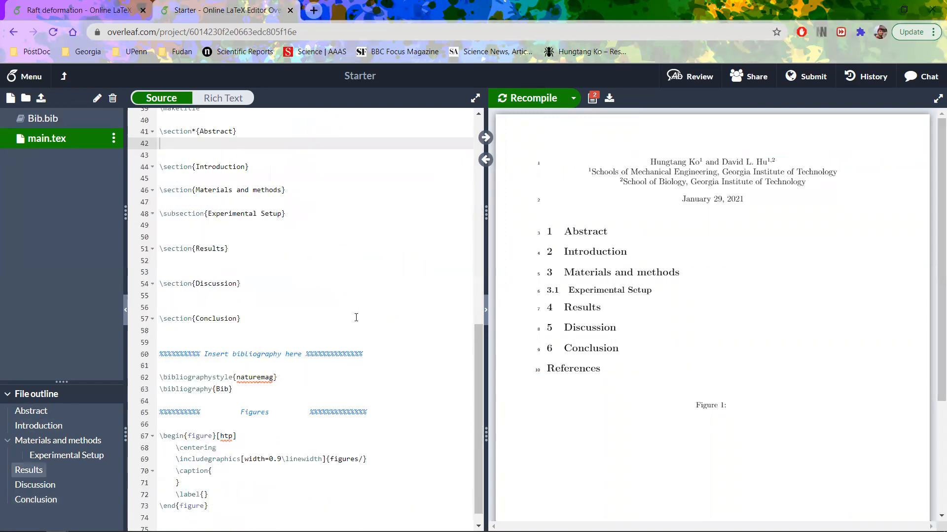
# Try commenting out the \begin{document} line in main.tex and toggle it back to active code.
pyautogui.scroll(3, 356, 318)
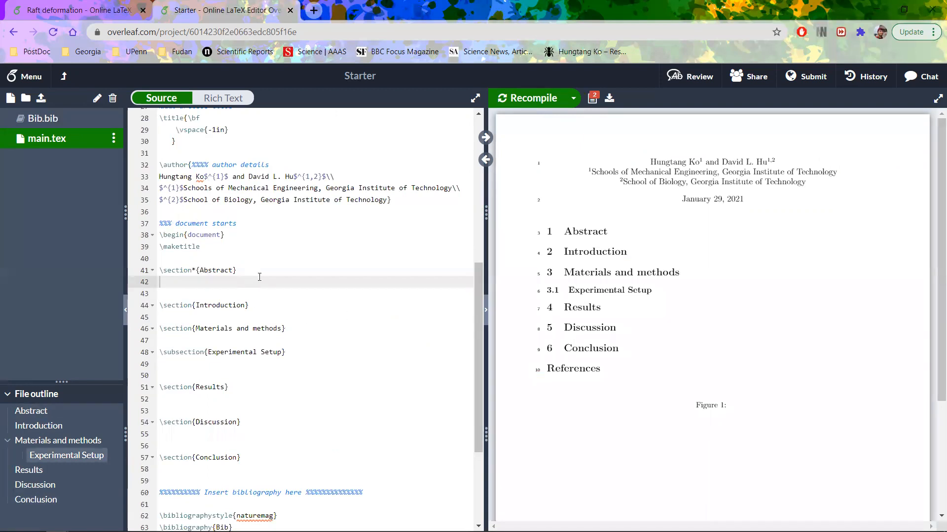
pyautogui.click(214, 235)
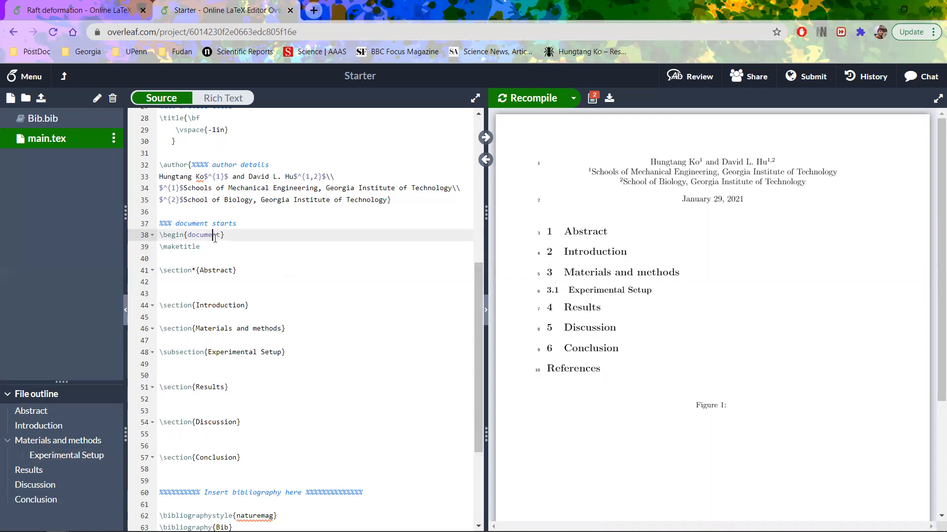
pyautogui.hotkey('ctrl', '/')
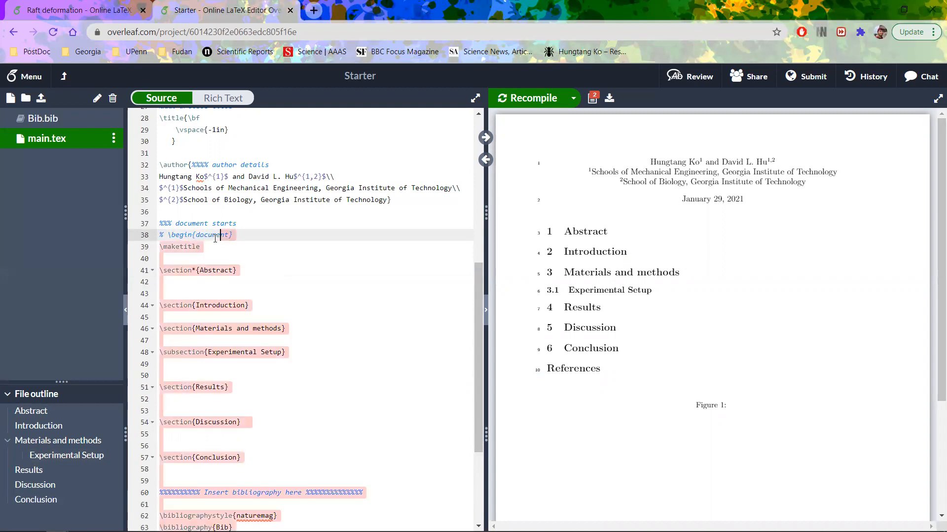
pyautogui.hotkey('ctrl', '/')
pyautogui.hotkey('ctrl', '/')
pyautogui.hotkey('ctrl', '/')
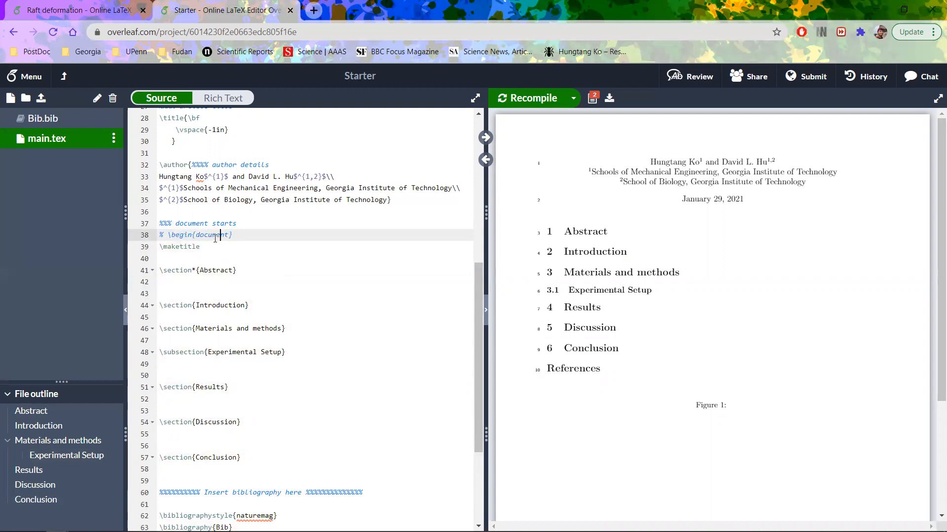
# Try commenting out the \maketitle line with the comment toggle and with a % sign, restoring it each time.
pyautogui.press('Down')
pyautogui.hotkey('ctrl', '/')
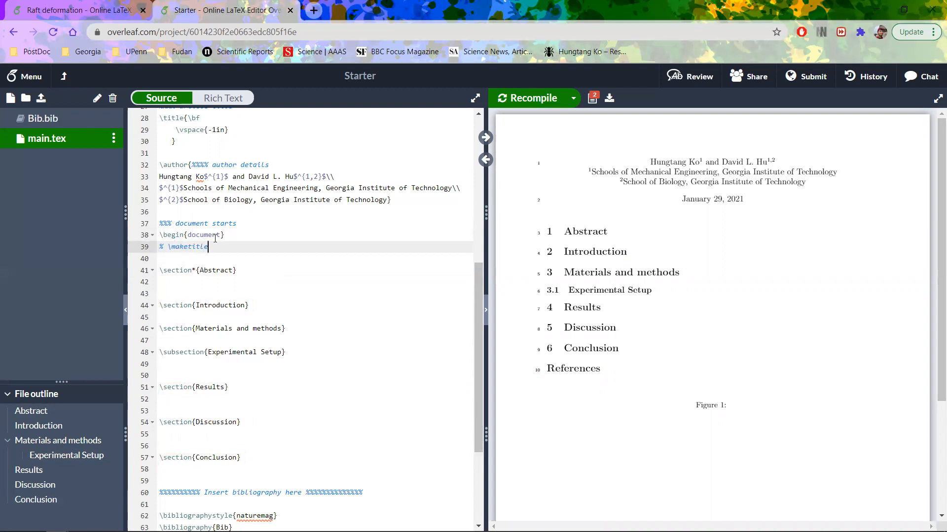
pyautogui.hotkey('ctrl', '/')
pyautogui.hotkey('ctrl', '/')
pyautogui.hotkey('ctrl', '/')
pyautogui.press('Left')
pyautogui.press('Left')
pyautogui.press('Left')
pyautogui.press('Left')
pyautogui.write('%')
pyautogui.press('BackSpace')
pyautogui.click(214, 235)
# Switch to the Word guide on Overleaf, examine the citation steps under "Including literature", and return to the Starter project in the browser.
pyautogui.hotkey('alt', 'Tab')
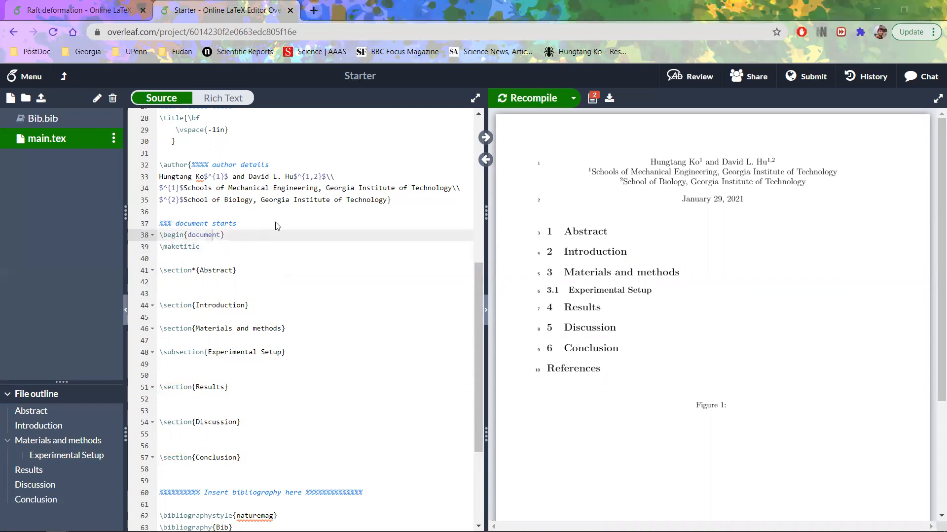
pyautogui.scroll(4, 485, 292)
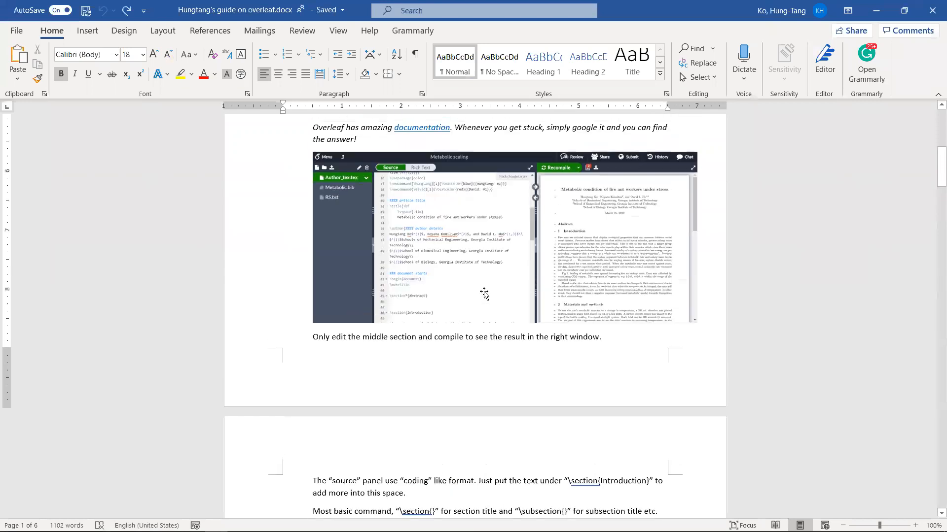
pyautogui.scroll(4, 485, 292)
pyautogui.scroll(-3, 484, 294)
pyautogui.scroll(-7, 484, 294)
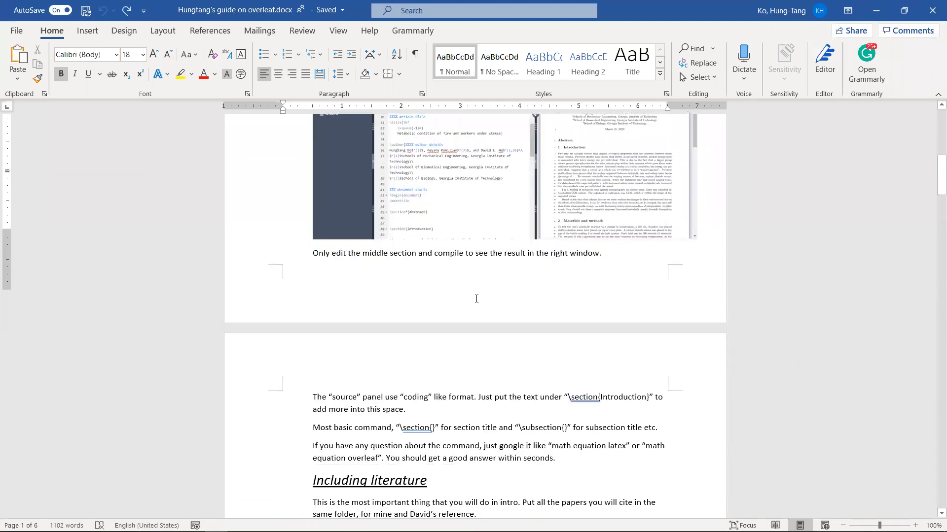
pyautogui.scroll(-1, 473, 304)
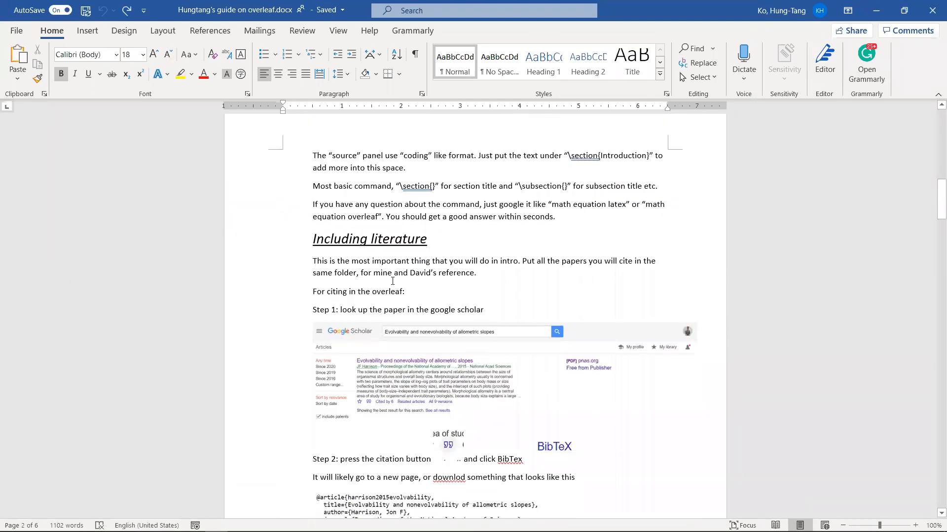
pyautogui.scroll(-3, 403, 284)
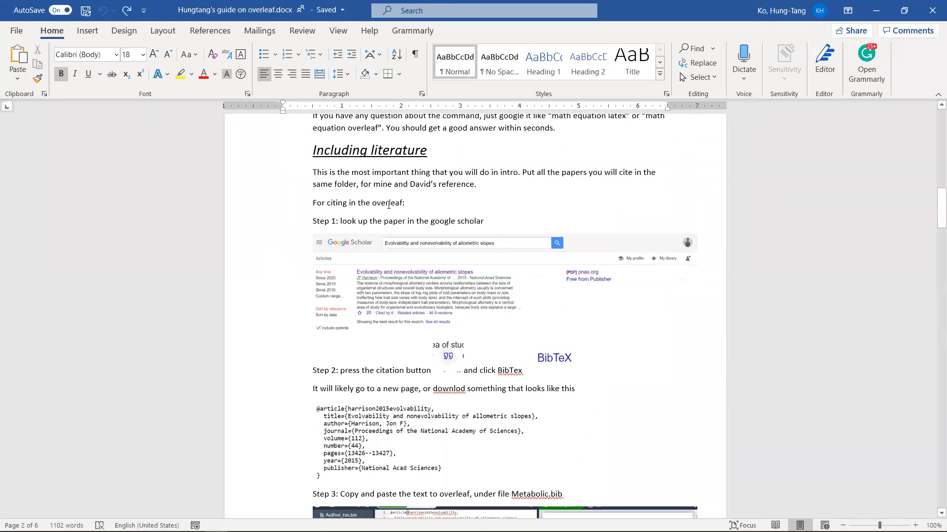
pyautogui.scroll(-3, 536, 434)
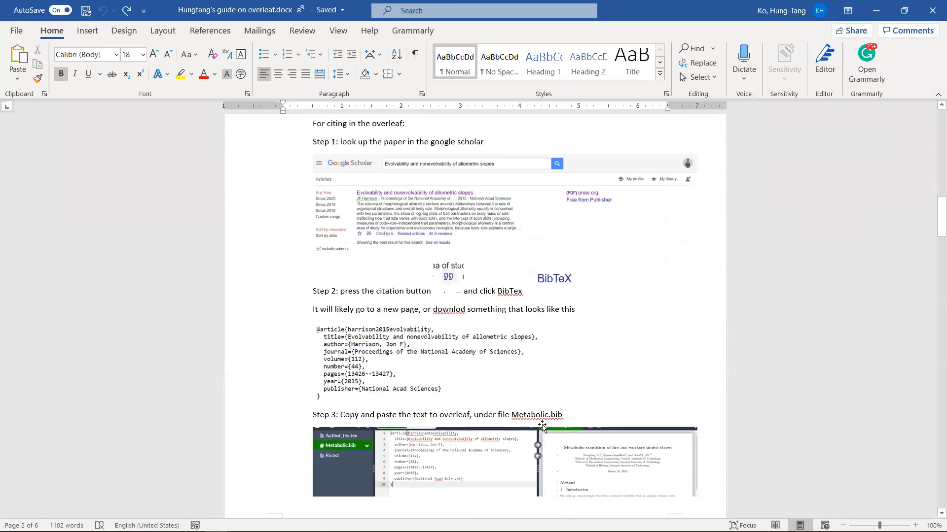
pyautogui.scroll(-5, 533, 405)
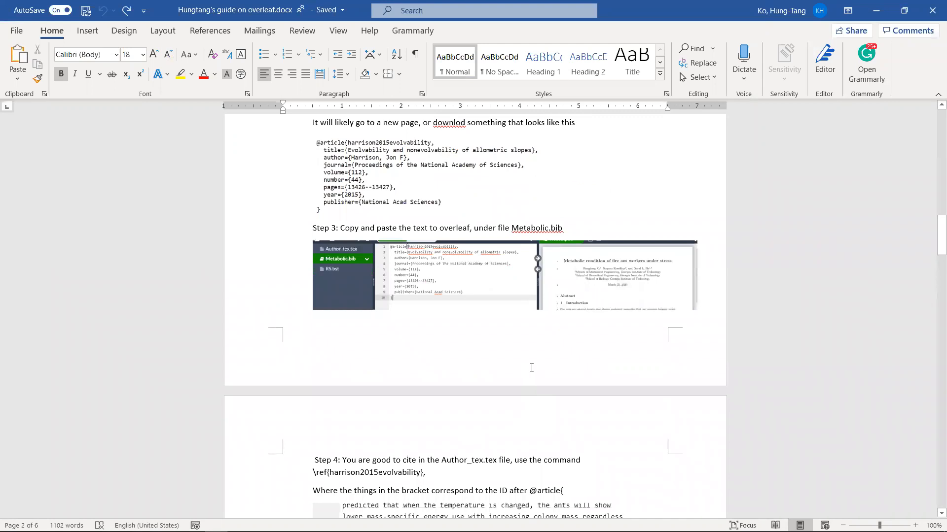
pyautogui.scroll(-4, 434, 311)
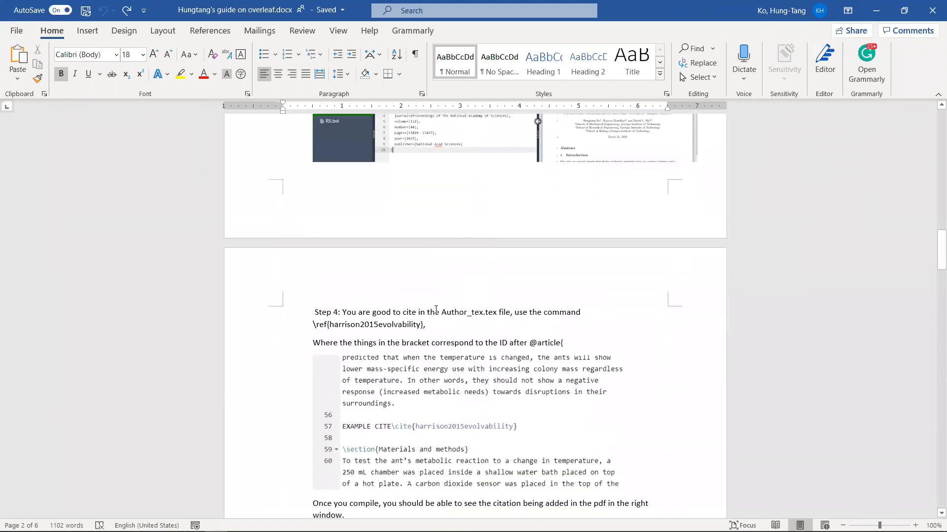
pyautogui.scroll(-3, 436, 309)
pyautogui.scroll(-2, 438, 312)
pyautogui.scroll(2, 441, 311)
pyautogui.hotkey('alt', 'Tab')
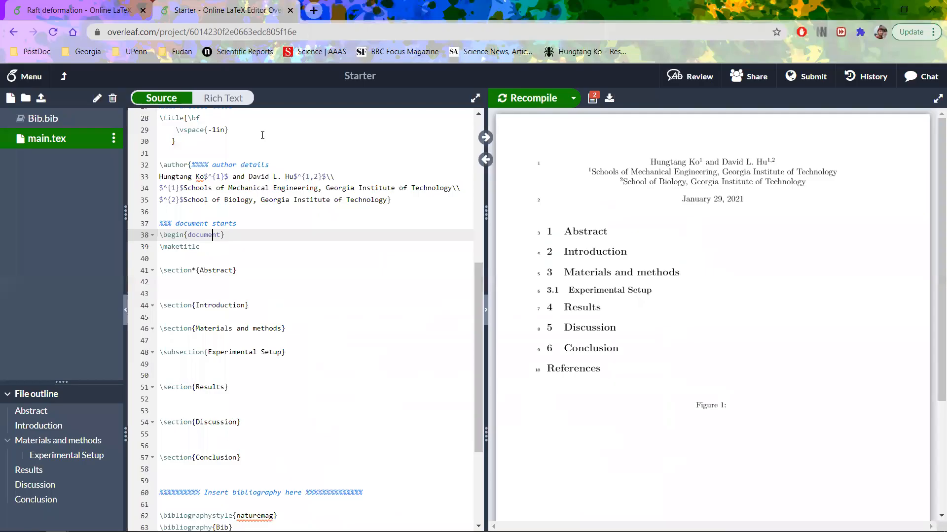
# In the Raft deformation project, copy the source of the first uncommented Introduction paragraph, starting "There is increasing interest in designing robot swarms".
pyautogui.click(79, 9)
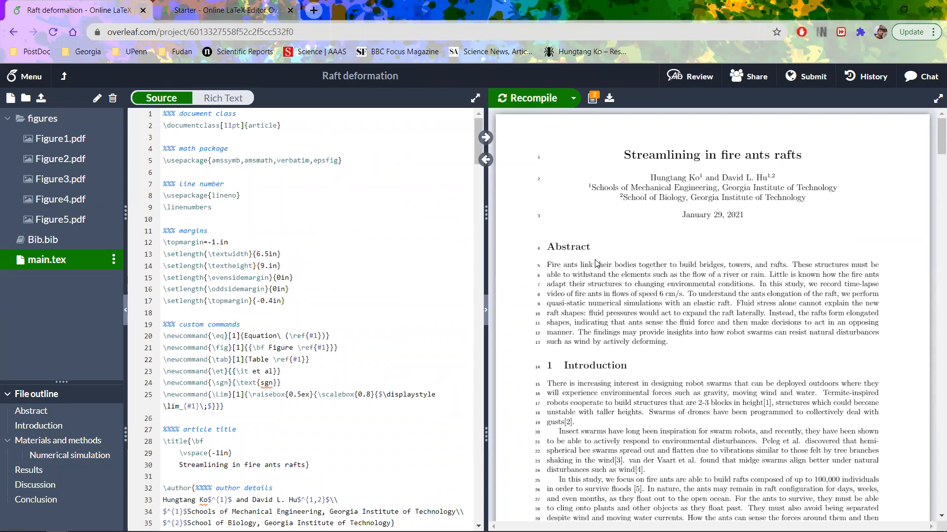
pyautogui.scroll(-8, 279, 339)
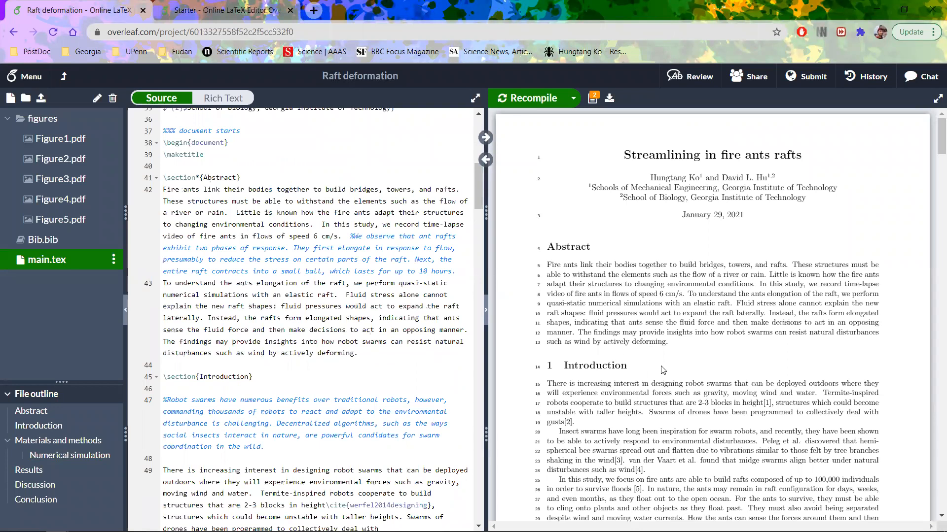
pyautogui.scroll(-3, 669, 352)
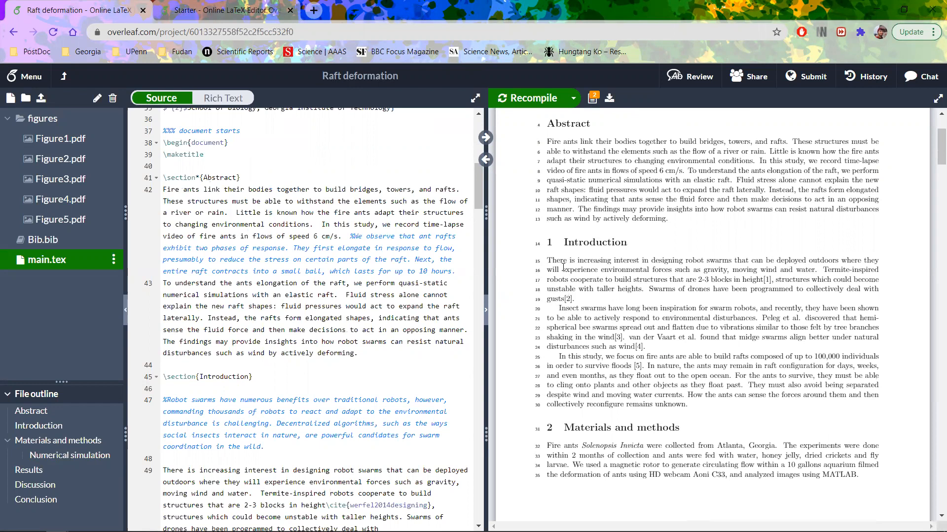
pyautogui.moveTo(549, 260); pyautogui.dragTo(553, 298)
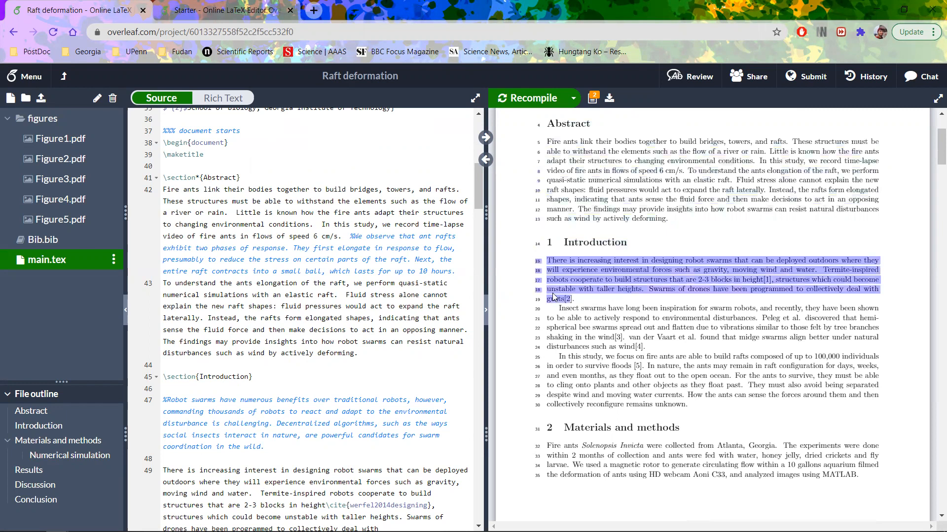
pyautogui.click(362, 272)
pyautogui.scroll(-3, 322, 308)
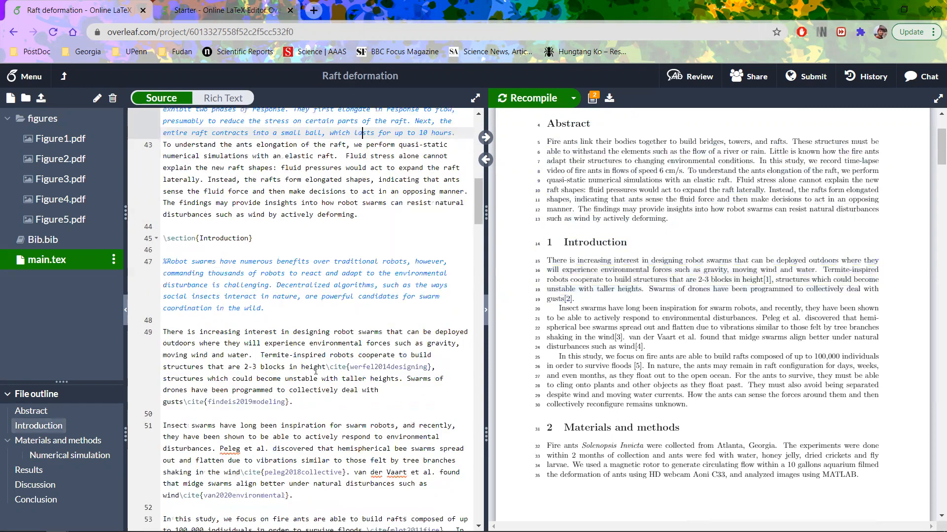
pyautogui.moveTo(293, 403); pyautogui.dragTo(164, 332)
pyautogui.hotkey('ctrl', 'c')
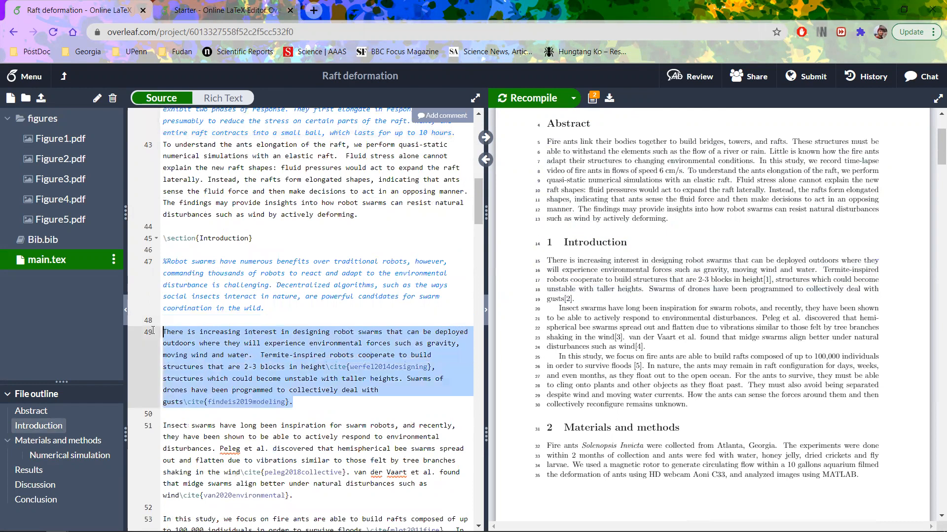
# Paste the copied paragraph below \section{Introduction} in the Starter project's main.tex.
pyautogui.hotkey('ctrl', 'Tab')
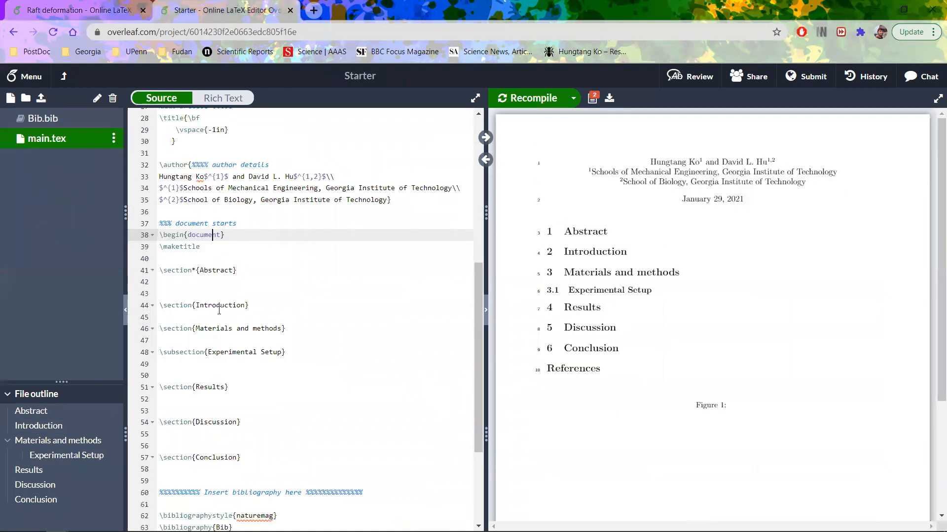
pyautogui.click(170, 313)
pyautogui.press('Return')
pyautogui.hotkey('ctrl', 'v')
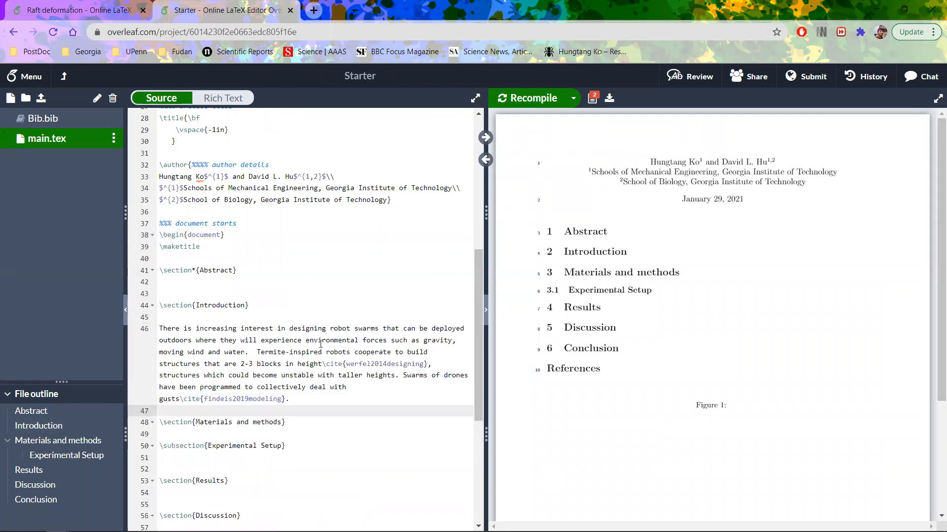
# Remove the \cite commands after "height" and "gusts" from the pasted paragraph, keep both words intact, and recompile the document.
pyautogui.moveTo(322, 364); pyautogui.dragTo(428, 364)
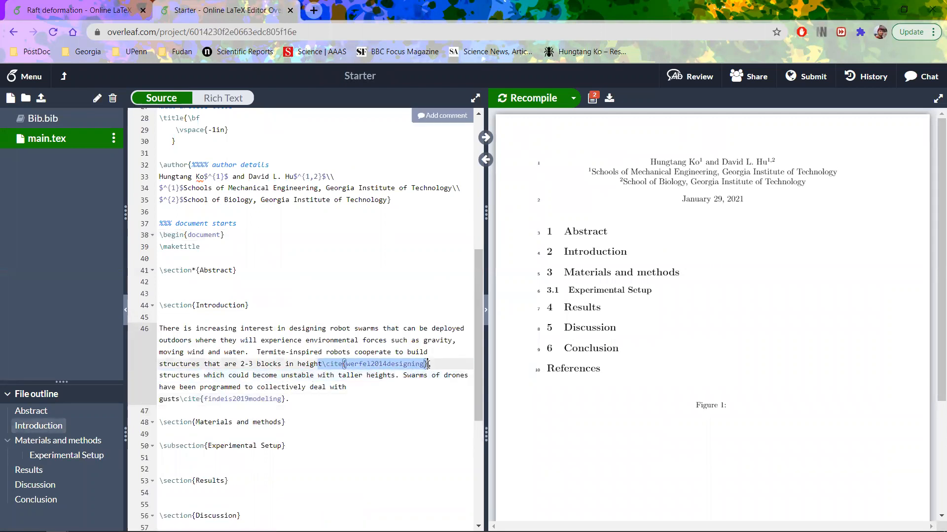
pyautogui.press('BackSpace')
pyautogui.press('BackSpace')
pyautogui.moveTo(273, 387); pyautogui.dragTo(377, 387)
pyautogui.press('BackSpace')
pyautogui.click(319, 364)
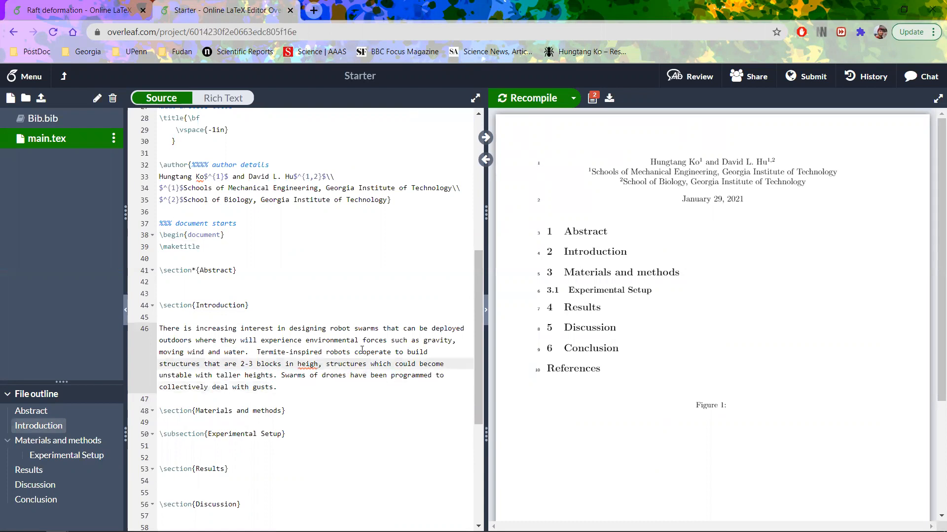
pyautogui.write('t')
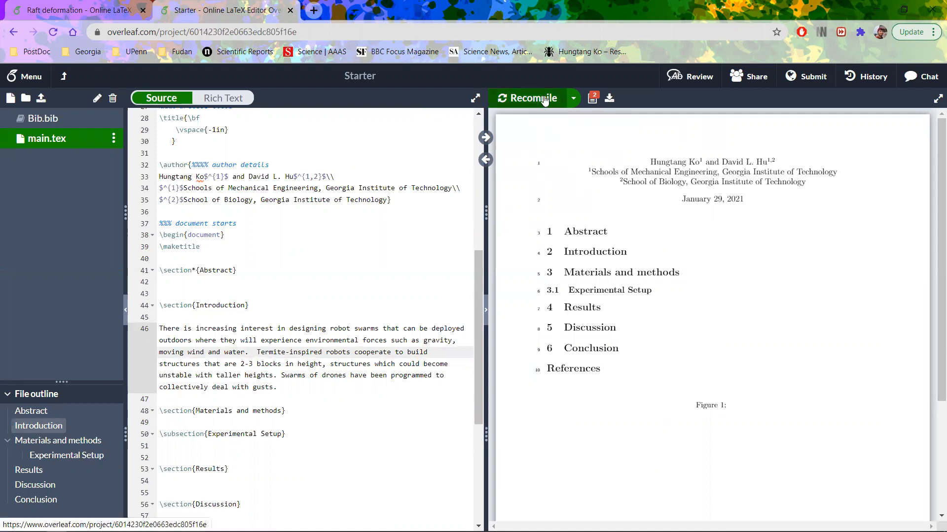
pyautogui.click(544, 99)
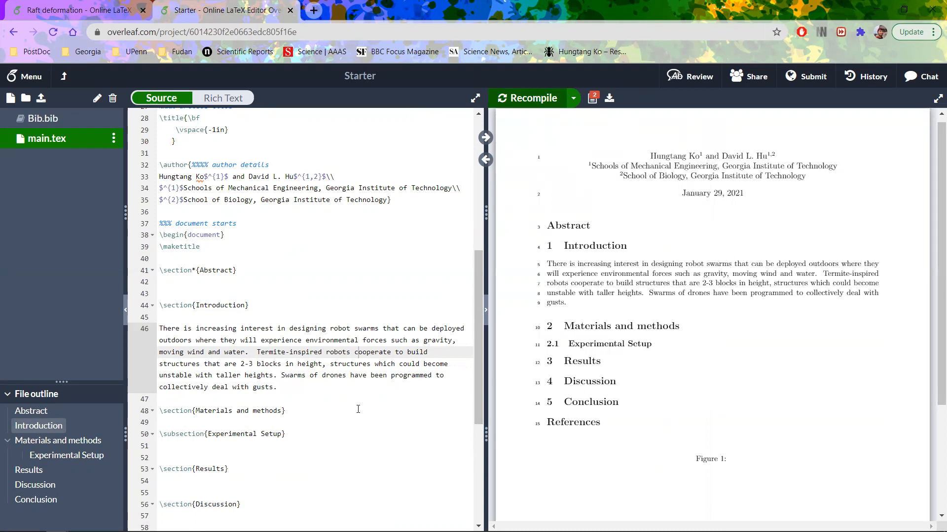
pyautogui.scroll(-3, 594, 390)
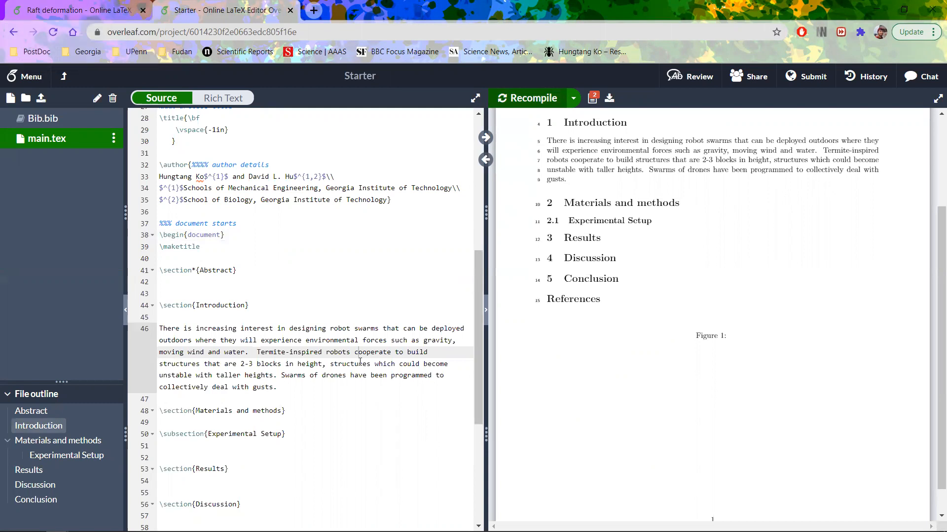
# Check how the citation after "height" is rendered in the Introduction of the Raft deformation PDF.
pyautogui.click(127, 11)
pyautogui.scroll(1, 718, 259)
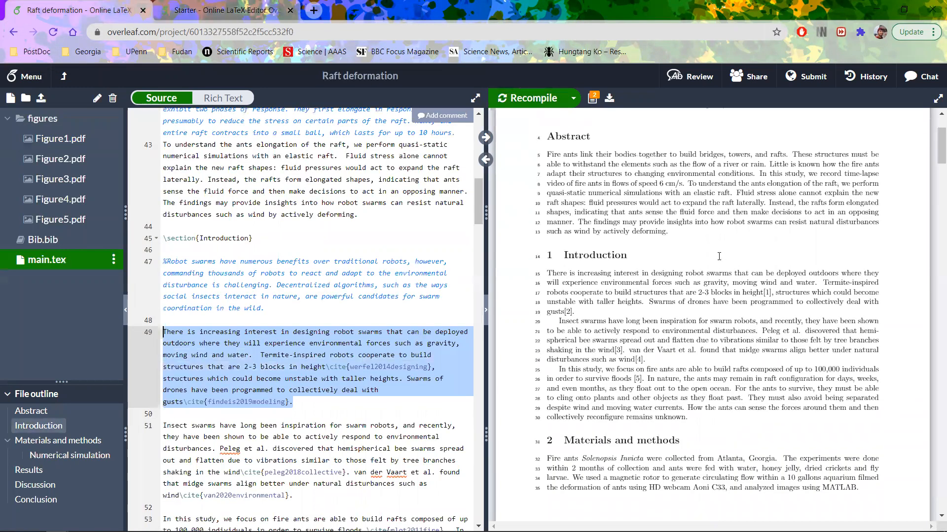
pyautogui.scroll(-2, 724, 261)
pyautogui.moveTo(744, 218); pyautogui.dragTo(769, 217)
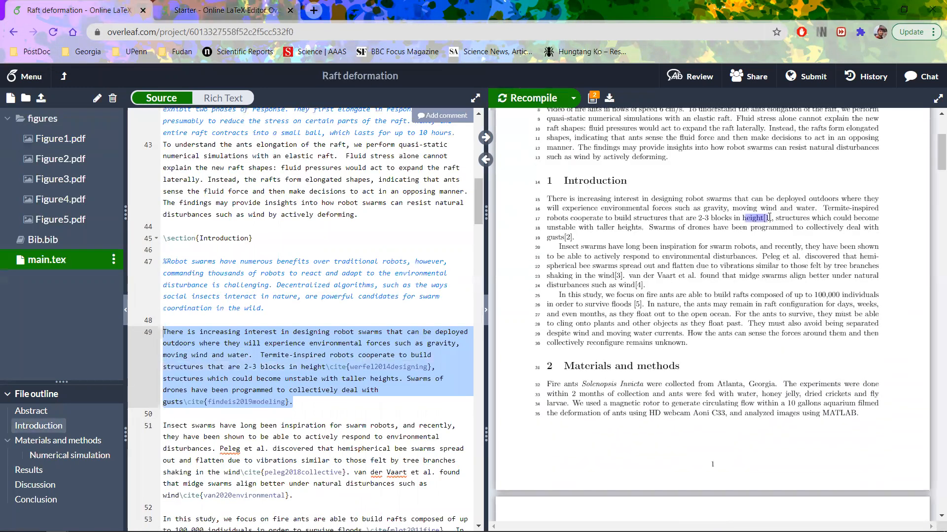
# In the Starter project's Introduction, insert an empty \cite{} command after "unstable with taller heights".
pyautogui.click(238, 7)
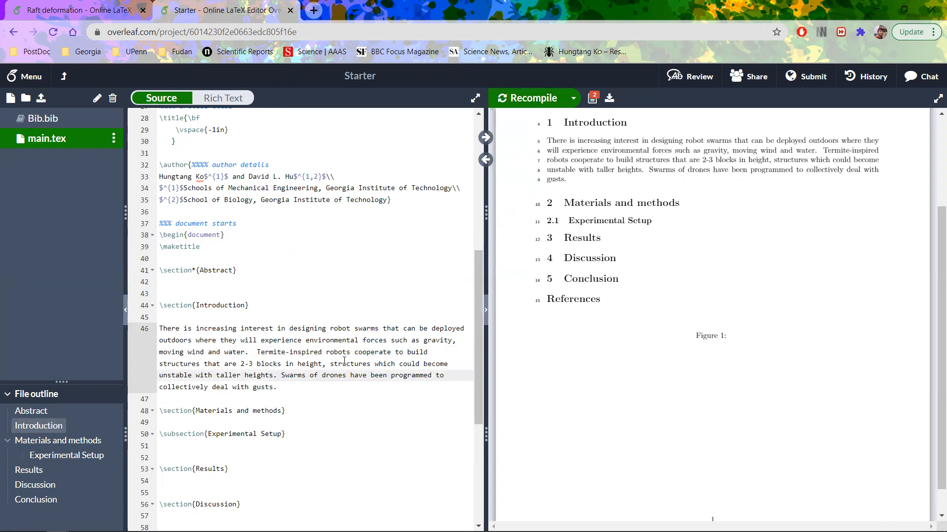
pyautogui.write('\\')
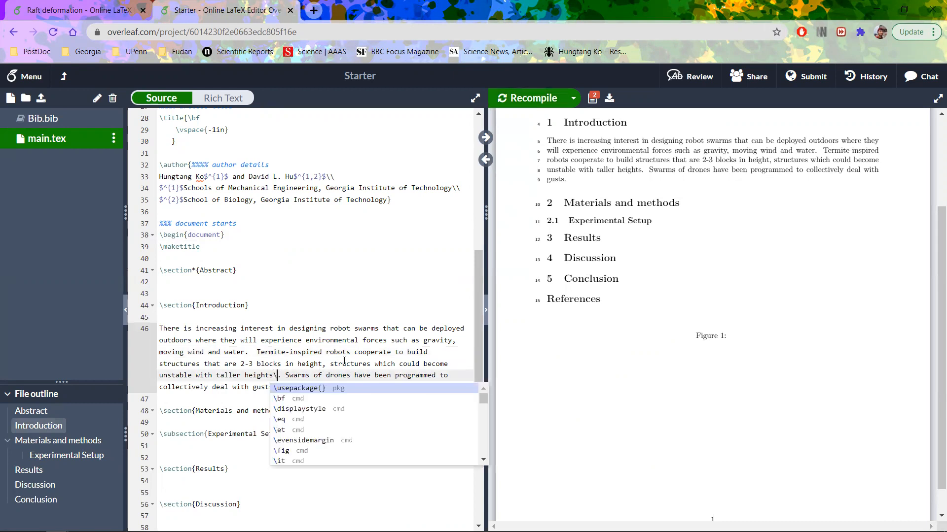
pyautogui.write('cite')
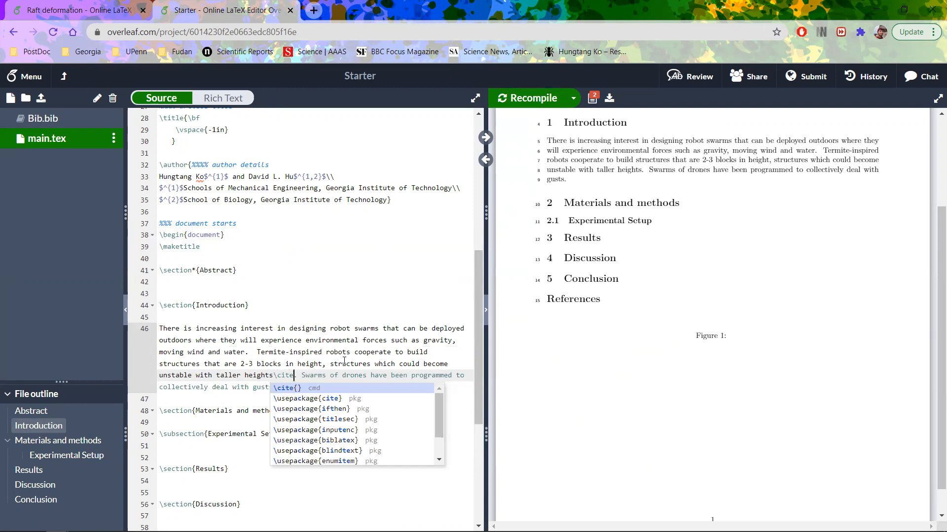
pyautogui.press('Return')
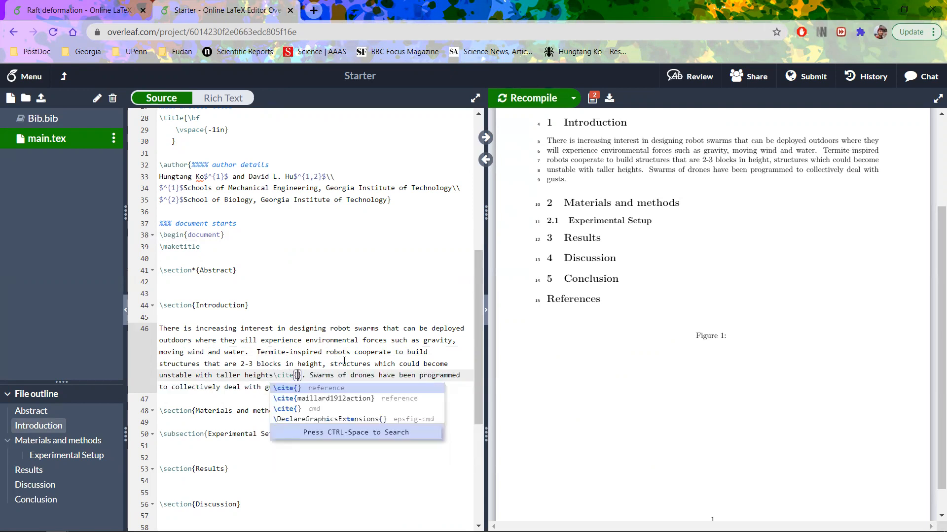
# Check the suggested reference maillard1912action for the citation against its entry in Bib.bib.
pyautogui.press('Down')
pyautogui.press('Down')
pyautogui.press('Down')
pyautogui.press('Up')
pyautogui.press('Up')
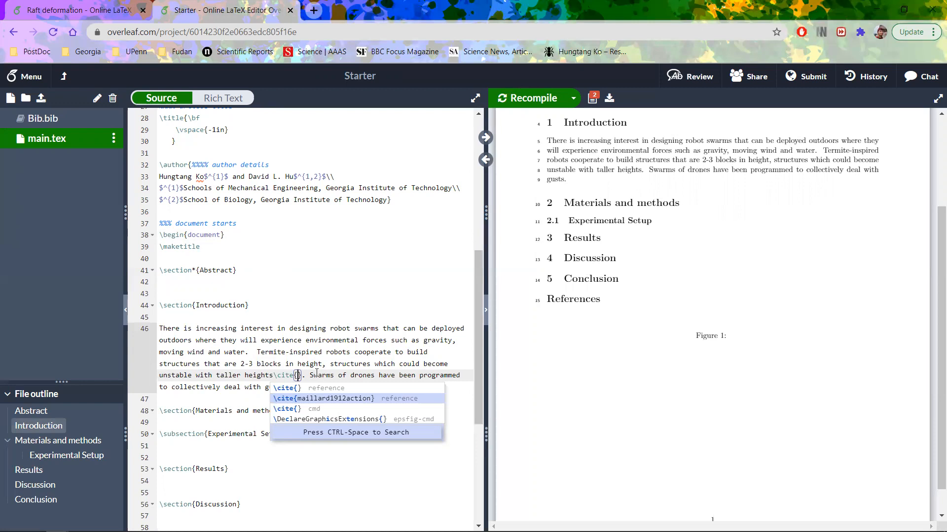
pyautogui.click(79, 123)
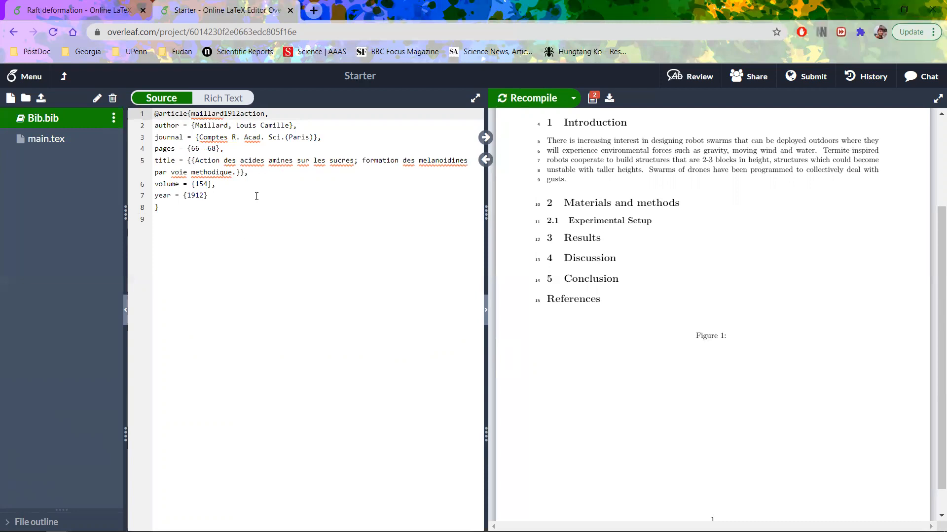
# Copy the key maillard1912action from Bib.bib into the empty \cite{} after "unstable with taller heights" in main.tex and recompile the document.
pyautogui.moveTo(191, 114); pyautogui.dragTo(265, 115)
pyautogui.hotkey('ctrl', 'c')
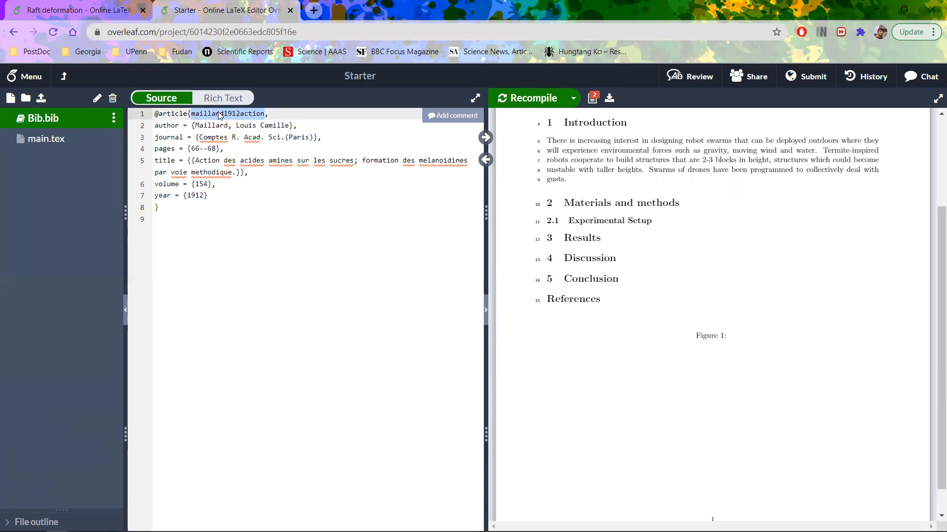
pyautogui.moveTo(520, 154)
pyautogui.click(78, 136)
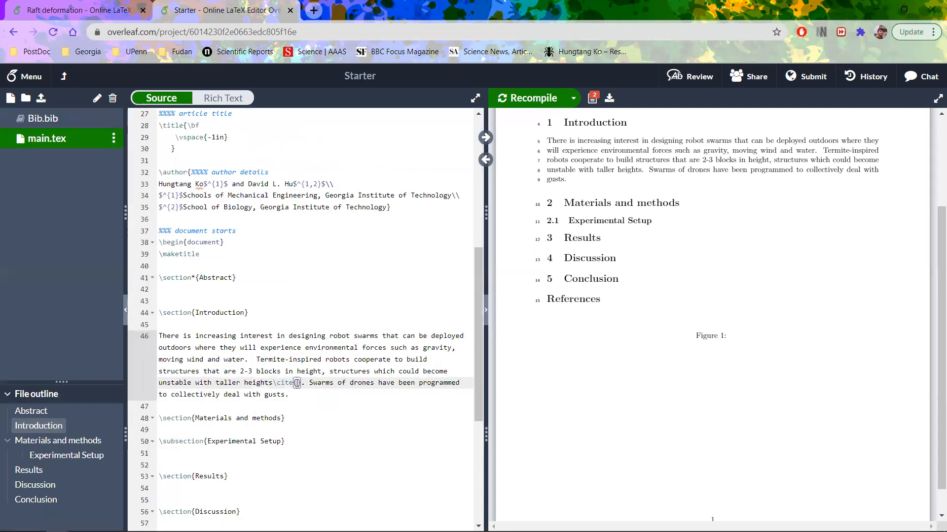
pyautogui.hotkey('ctrl', 'v')
pyautogui.click(387, 395)
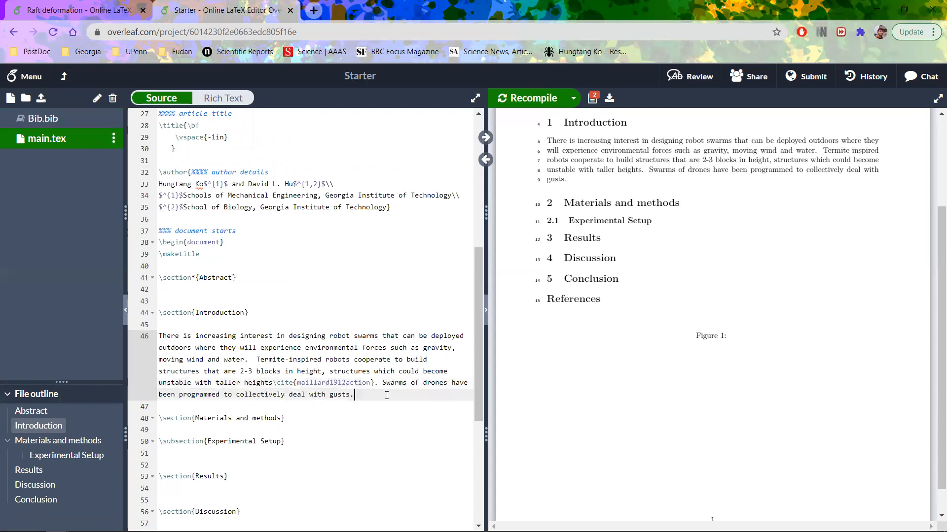
pyautogui.scroll(-2, 387, 395)
pyautogui.click(524, 98)
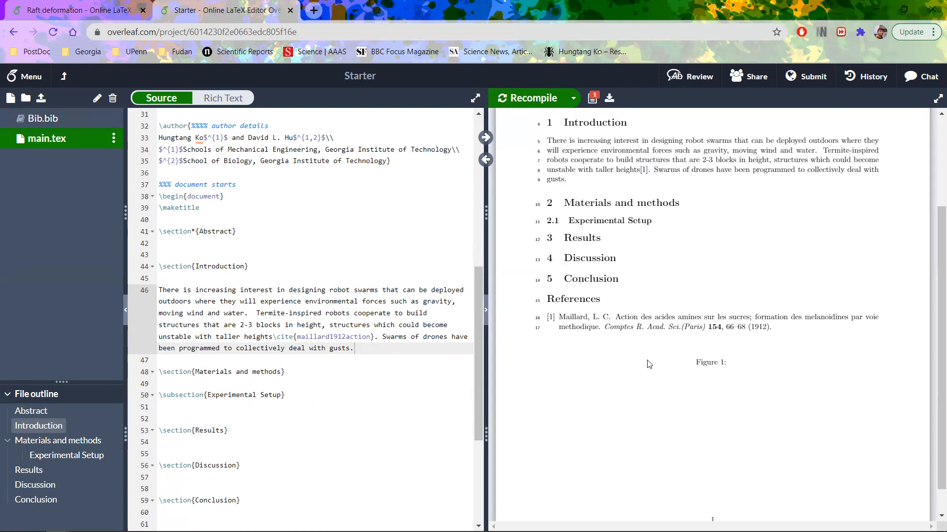
# Copy "Designing collective behavior in a termite-inspired robot" from reference [1] in the Raft deformation PDF and open a new browser tab.
pyautogui.click(99, 118)
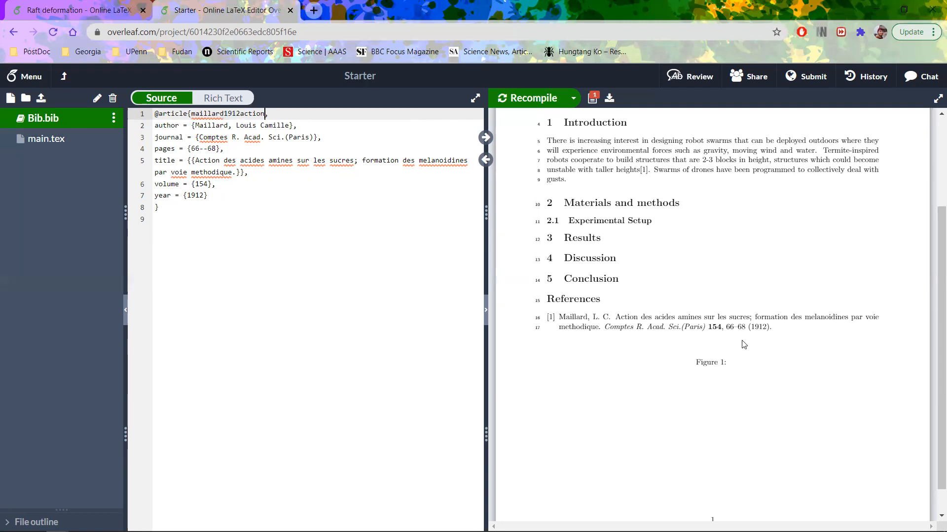
pyautogui.hotkey('ctrl', 'shift', 'Tab')
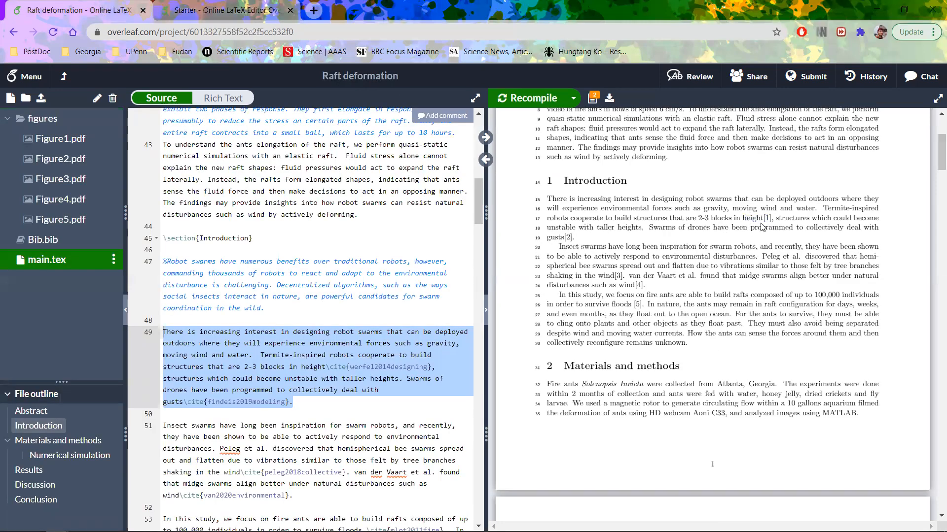
pyautogui.scroll(-20, 765, 218)
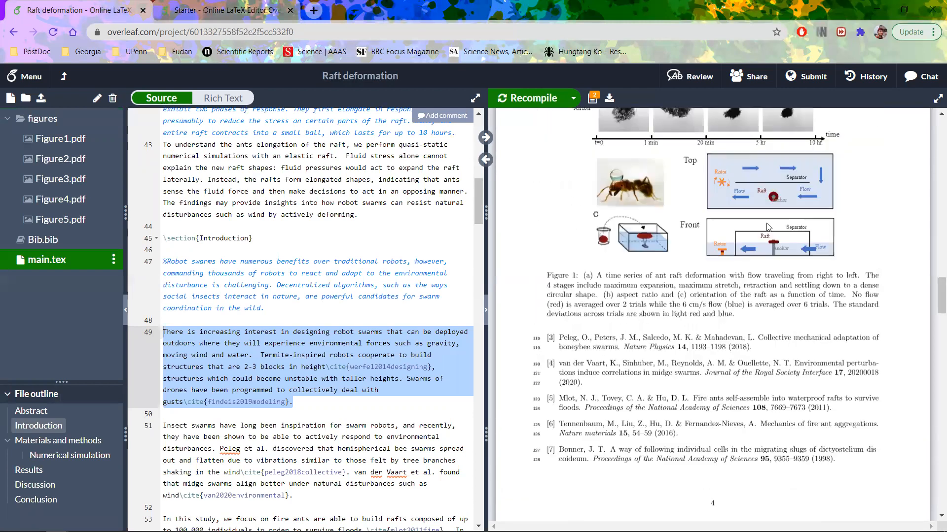
pyautogui.scroll(-4, 767, 227)
pyautogui.scroll(10, 556, 291)
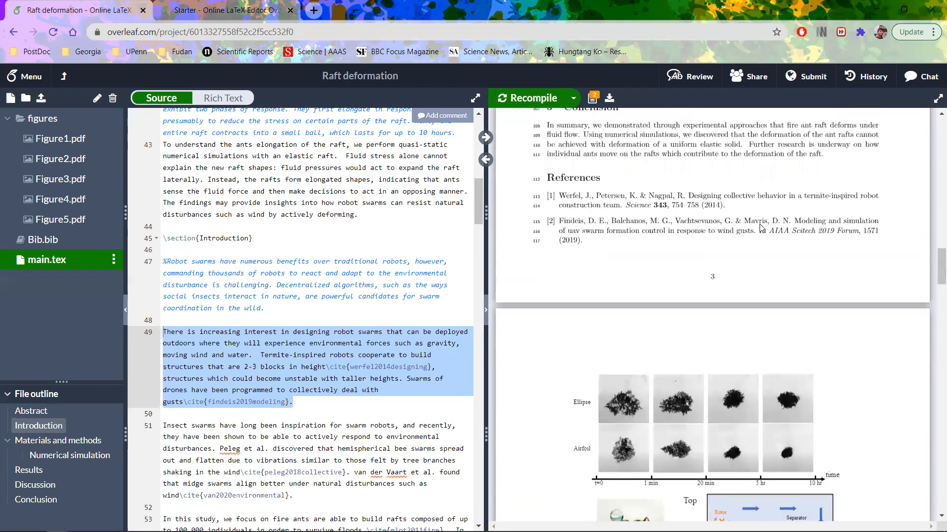
pyautogui.moveTo(561, 291); pyautogui.dragTo(878, 285)
pyautogui.hotkey('ctrl', 'c')
pyautogui.click(693, 288)
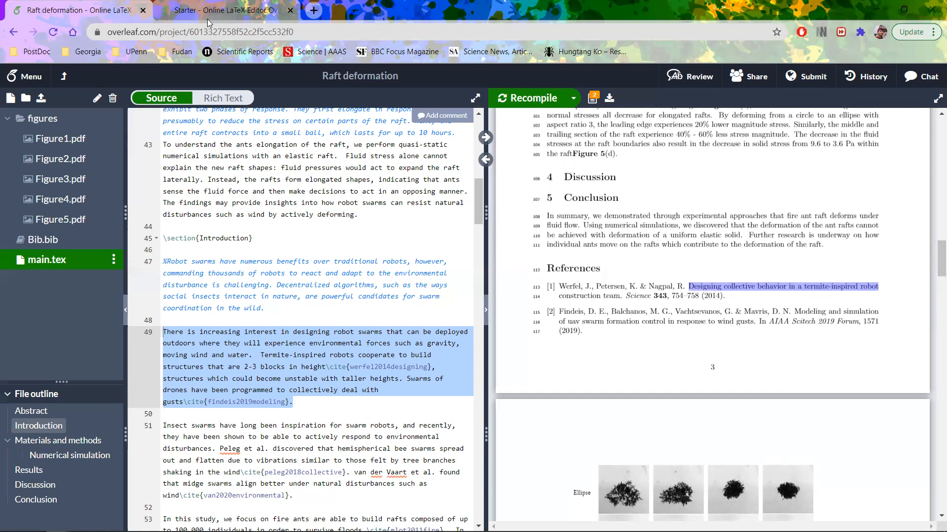
pyautogui.click(313, 10)
pyautogui.click(322, 27)
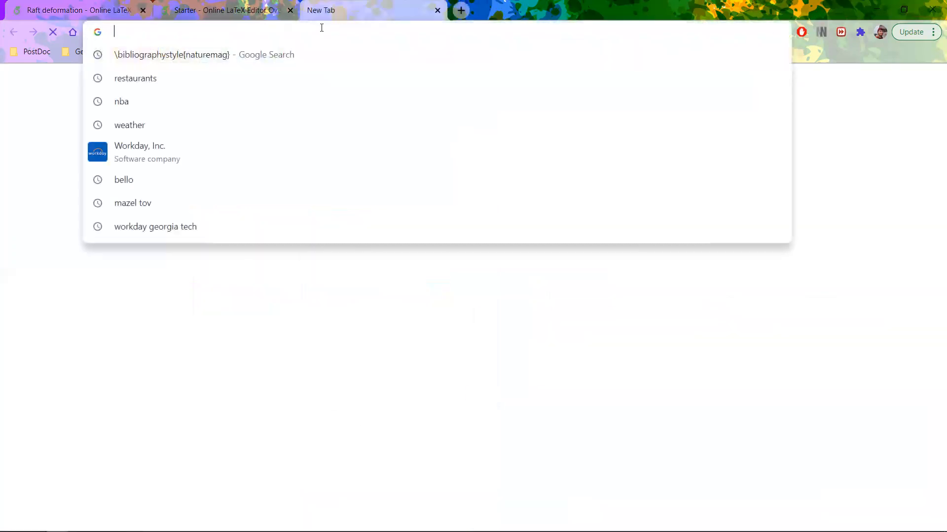
pyautogui.write('scho')
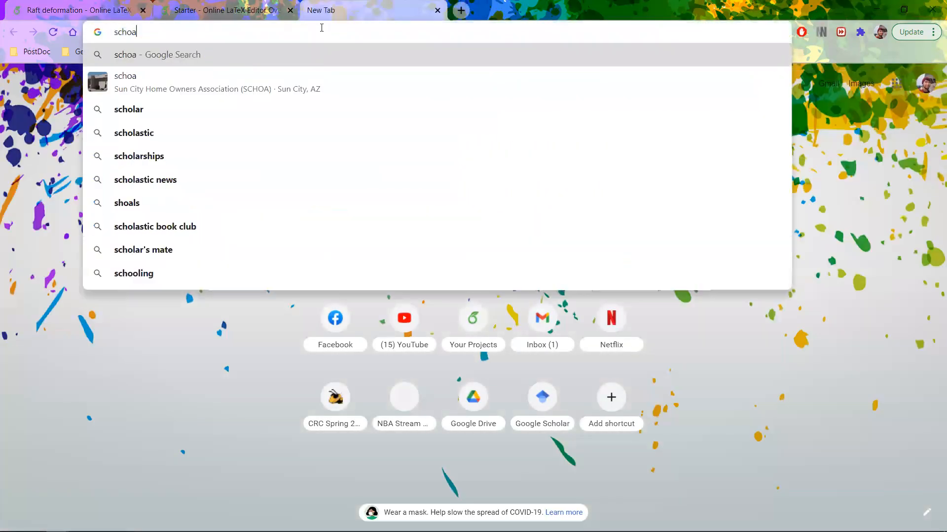
pyautogui.press('Escape')
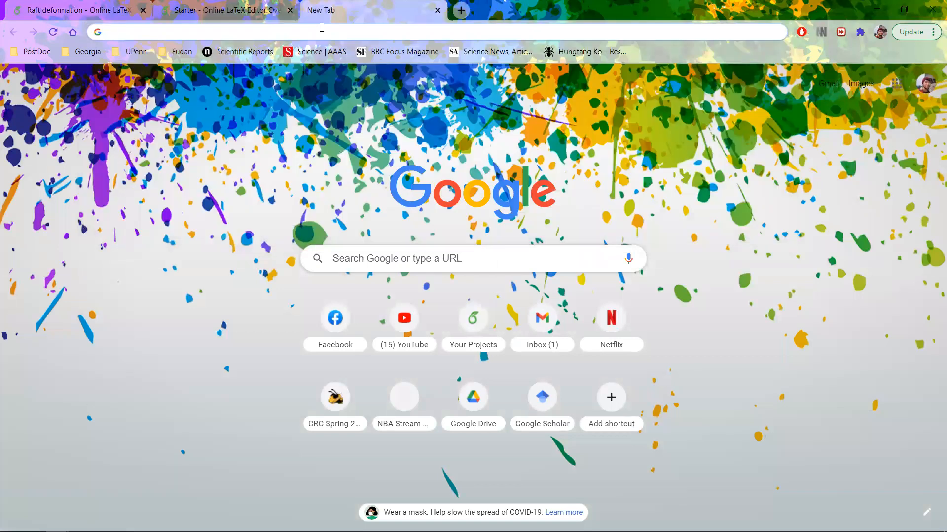
pyautogui.write('schoar')
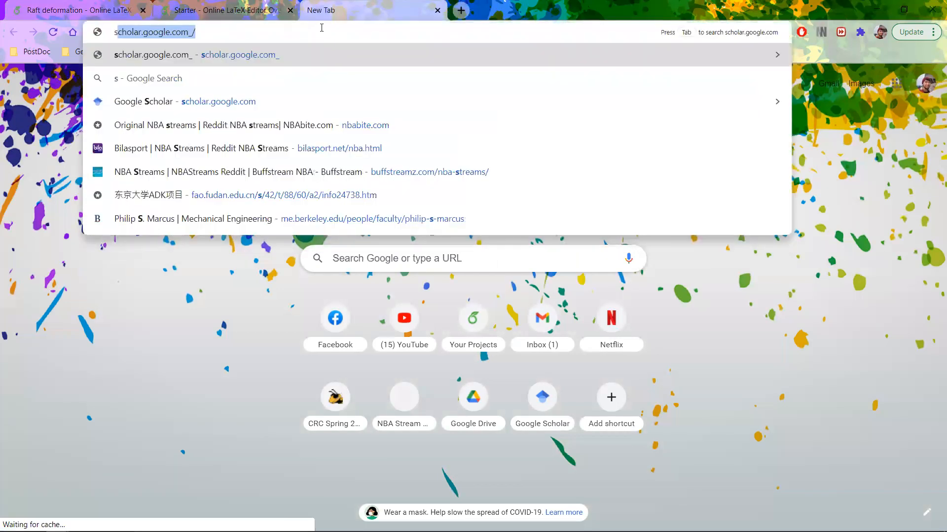
pyautogui.press('BackSpace')
pyautogui.press('BackSpace')
pyautogui.press('BackSpace')
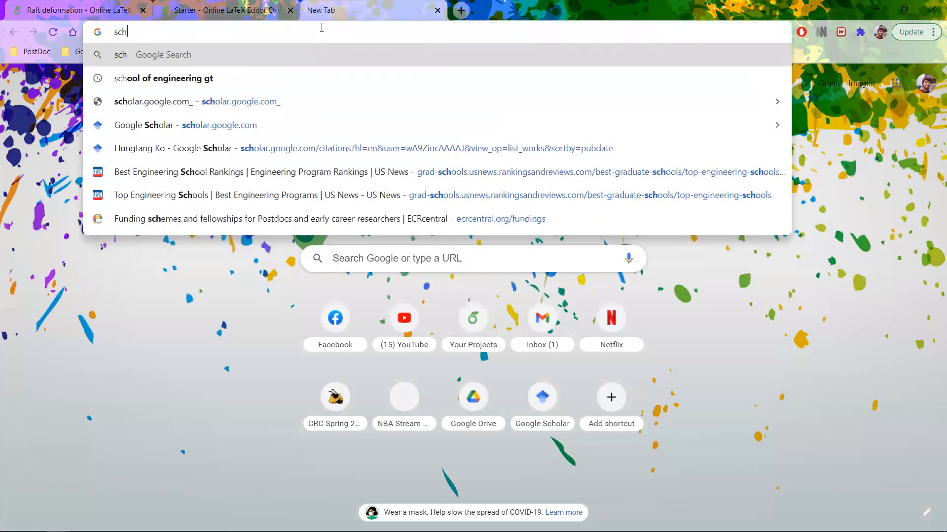
pyautogui.write('l')
pyautogui.press('BackSpace')
pyautogui.press('BackSpace')
pyautogui.press('BackSpace')
pyautogui.press('BackSpace')
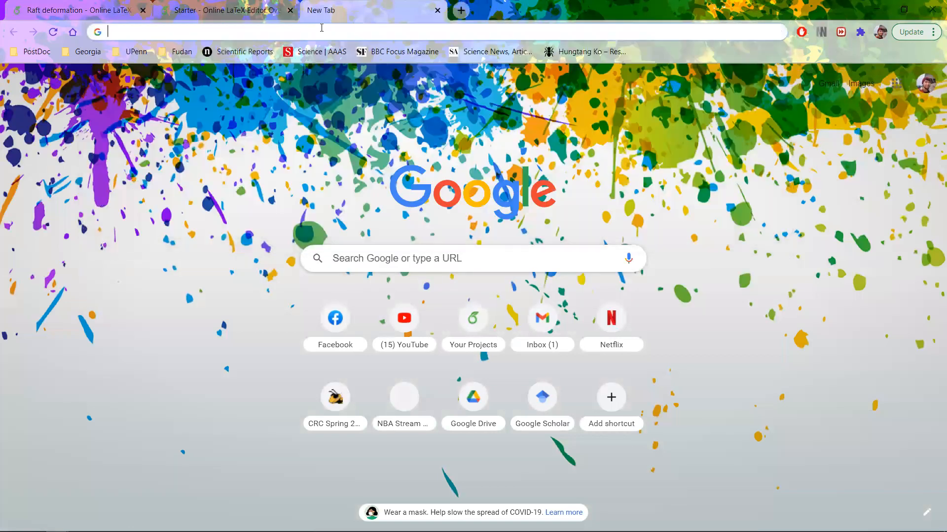
# Search Google Scholar for "Designing collective behavior in a termite-inspired robot" using the copied title.
pyautogui.write('scholar.google.com_/')
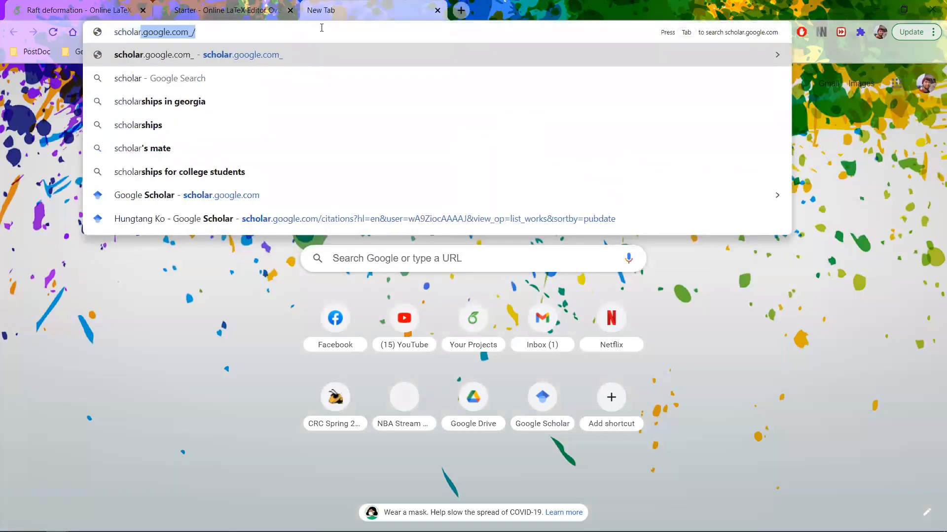
pyautogui.press('Tab')
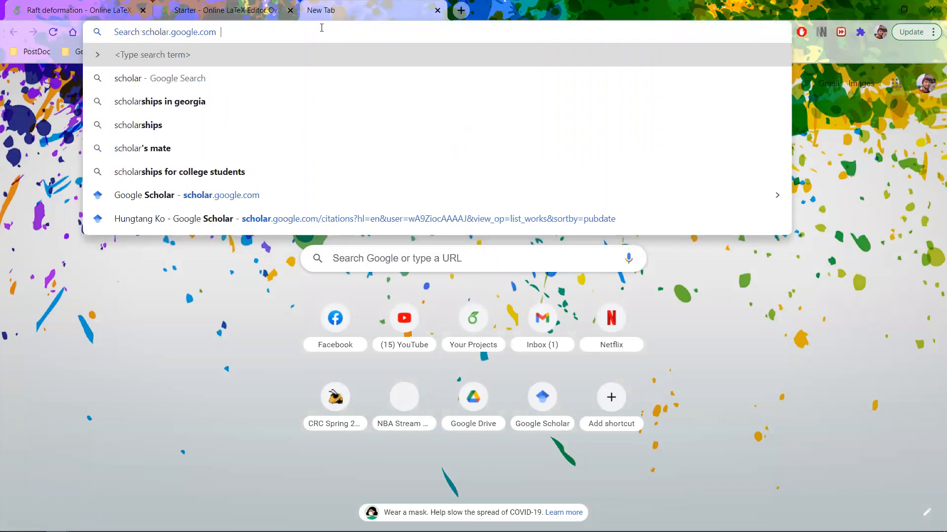
pyautogui.hotkey('ctrl', 'v')
pyautogui.press('Return')
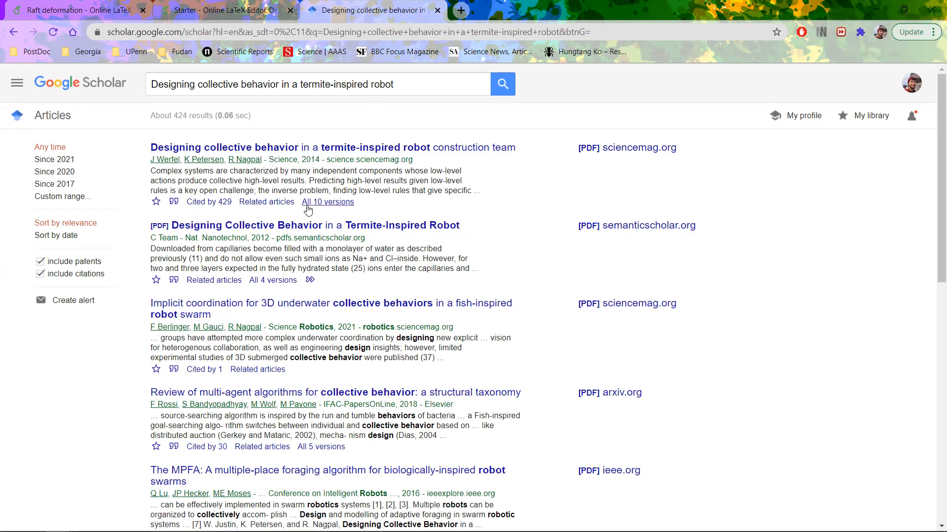
# Open the BibTeX citation of the 2014 Science article, the first search result, and copy the whole entry.
pyautogui.click(175, 205)
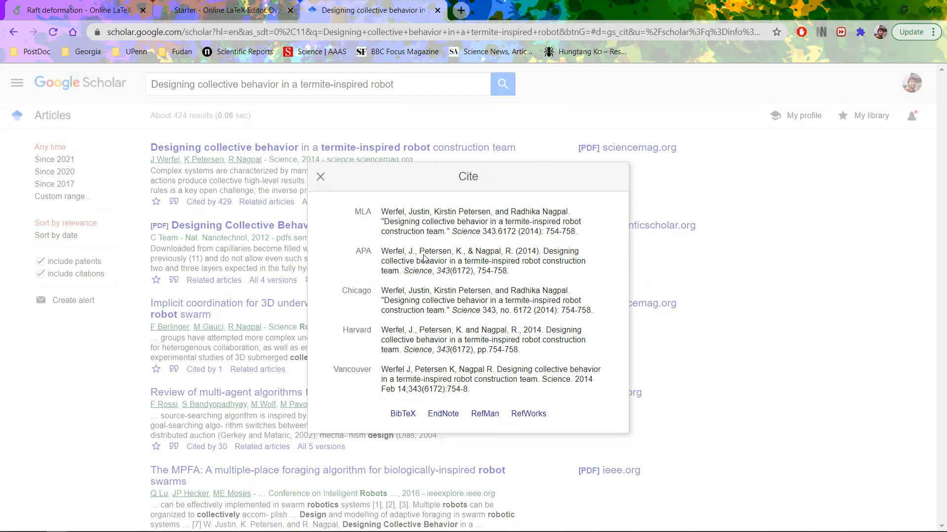
pyautogui.click(403, 417)
pyautogui.click(401, 415)
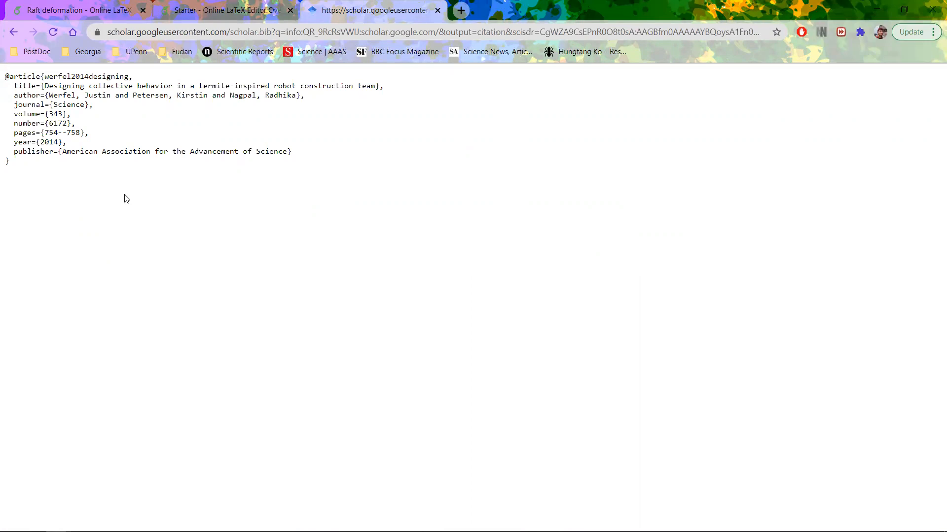
pyautogui.hotkey('ctrl', 'a')
pyautogui.hotkey('ctrl', 'c')
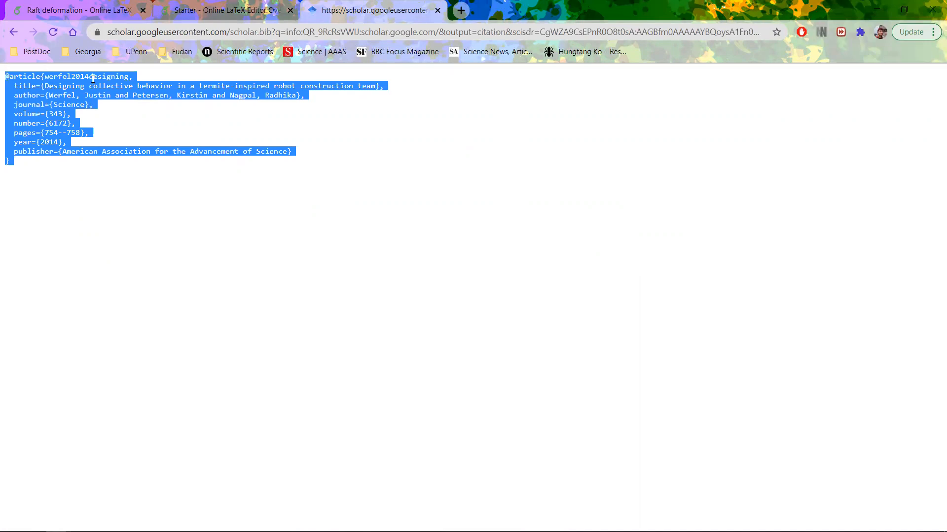
# Replace the maillard1912action entry in the Starter project's Bib.bib with the copied werfel2014designing BibTeX entry.
pyautogui.click(74, 7)
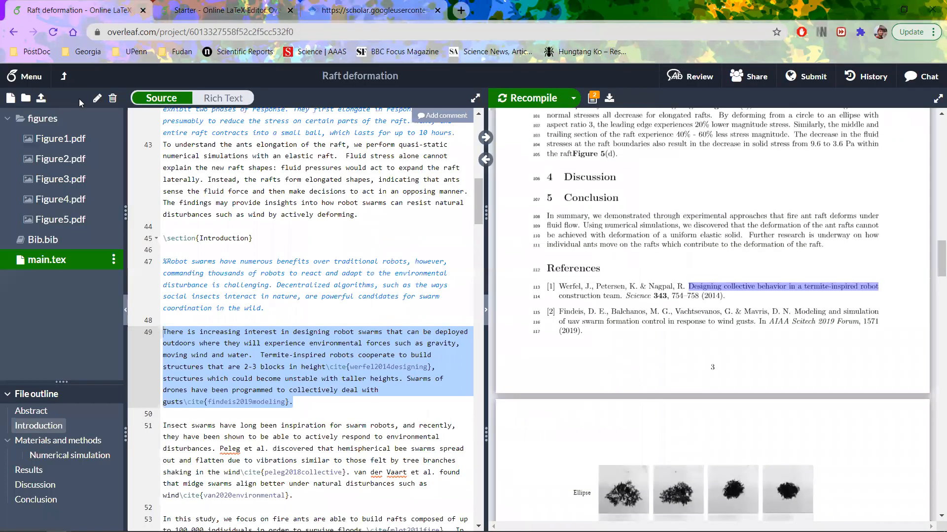
pyautogui.click(226, 7)
pyautogui.moveTo(163, 219); pyautogui.dragTo(150, 109)
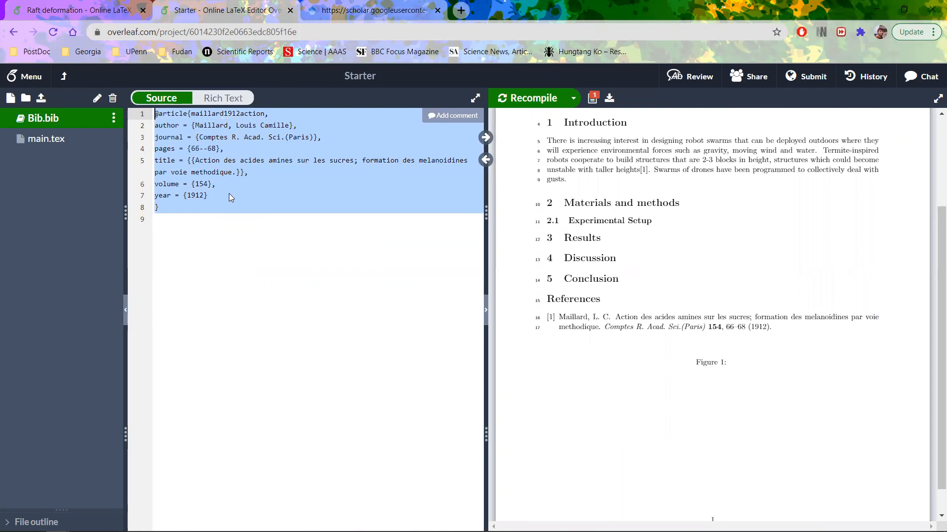
pyautogui.hotkey('ctrl', 'v')
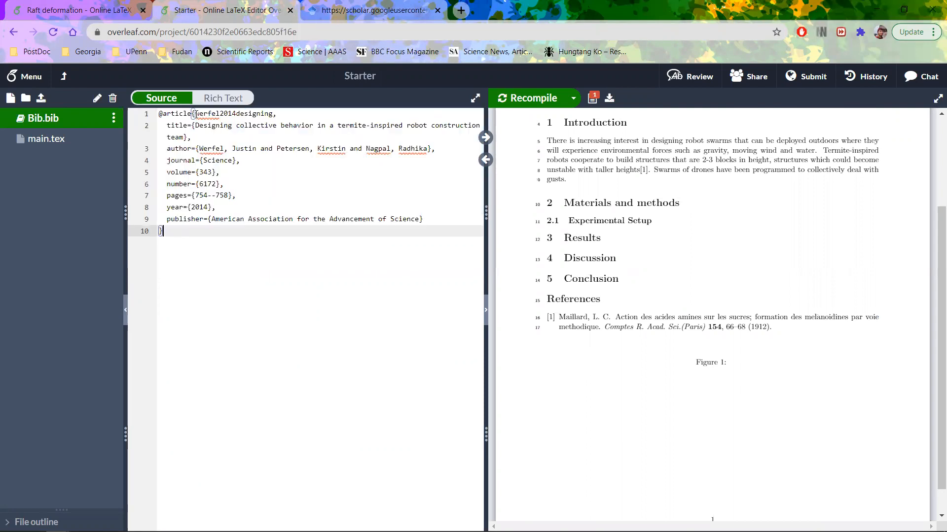
# Replace the citation key after "unstable with taller heights" in main.tex with werfel2014designing from Bib.bib and recompile the document.
pyautogui.doubleClick(196, 114)
pyautogui.hotkey('ctrl', 'c')
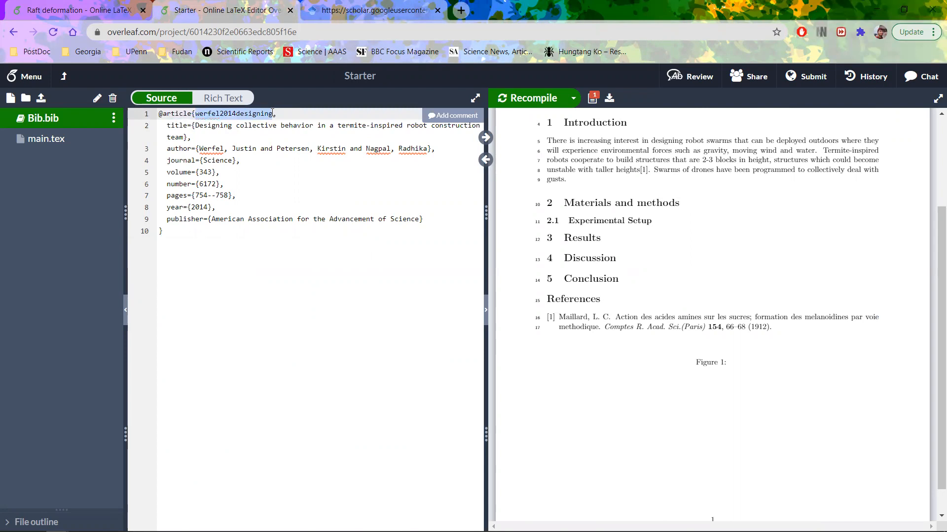
pyautogui.click(46, 138)
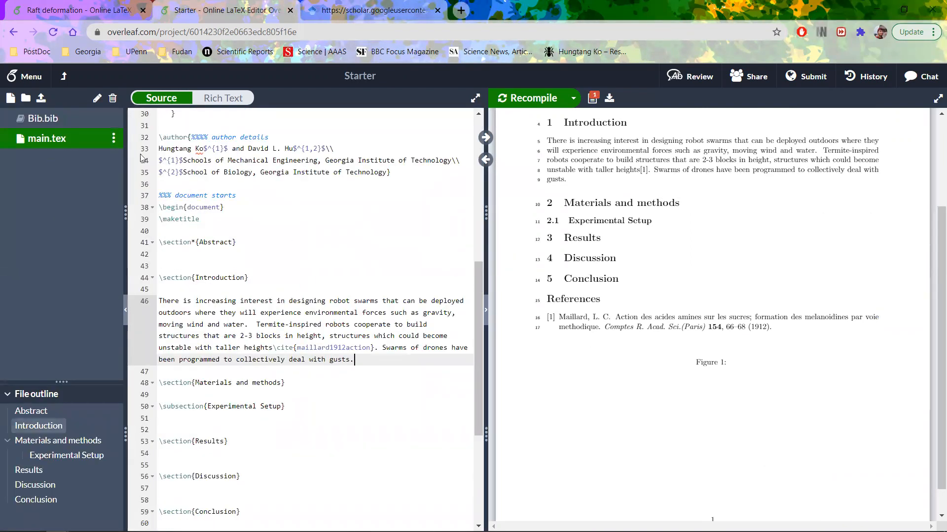
pyautogui.moveTo(296, 348); pyautogui.dragTo(371, 348)
pyautogui.hotkey('ctrl', 'v')
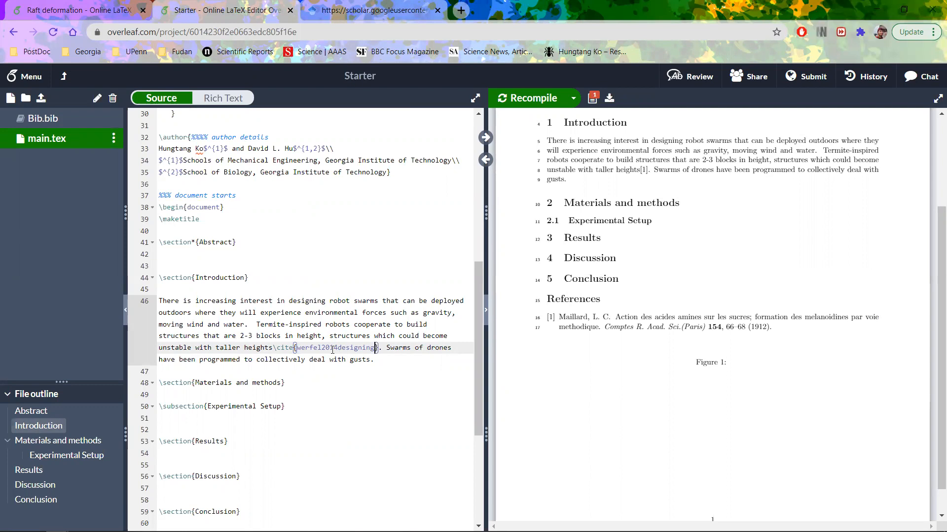
pyautogui.click(527, 99)
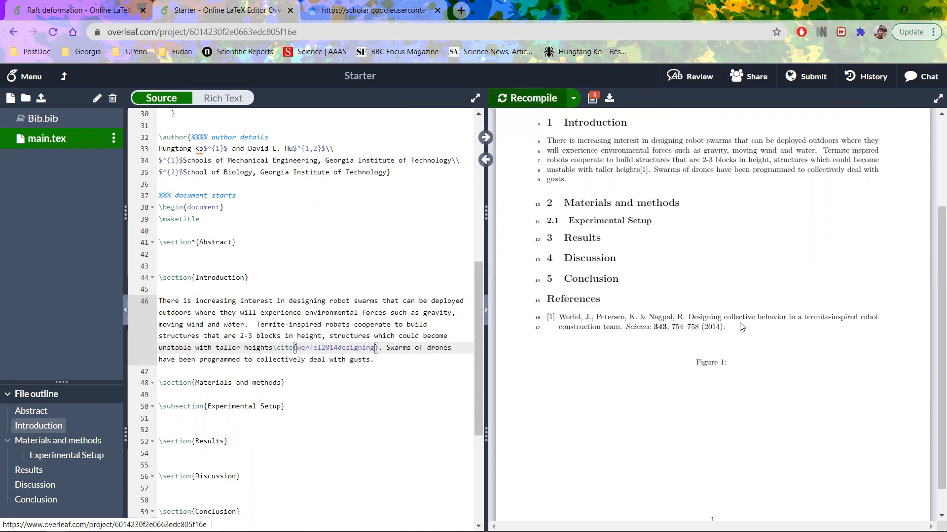
# Compare the Starter project's compiled reference [1] with the Raft deformation reference list and the entry in Bib.bib.
pyautogui.hotkey('ctrl', 'shift', 'Tab')
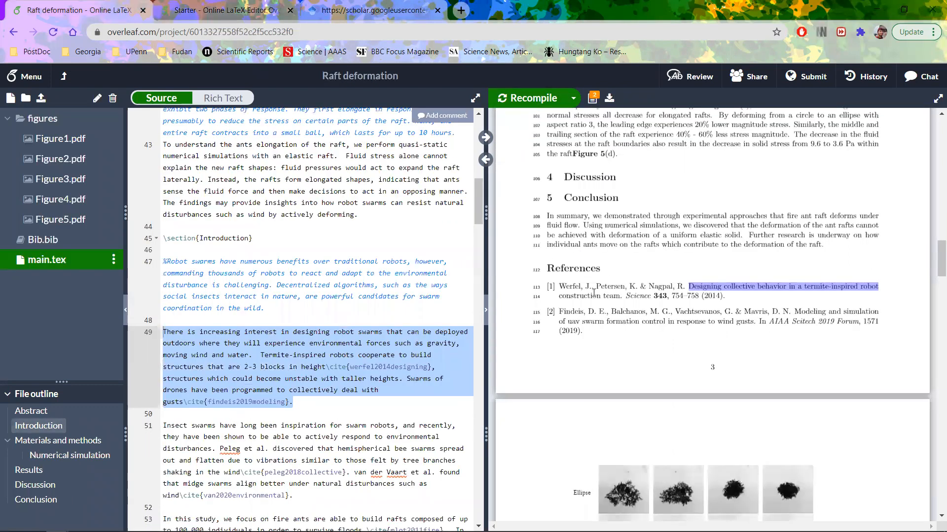
pyautogui.hotkey('ctrl', 'Tab')
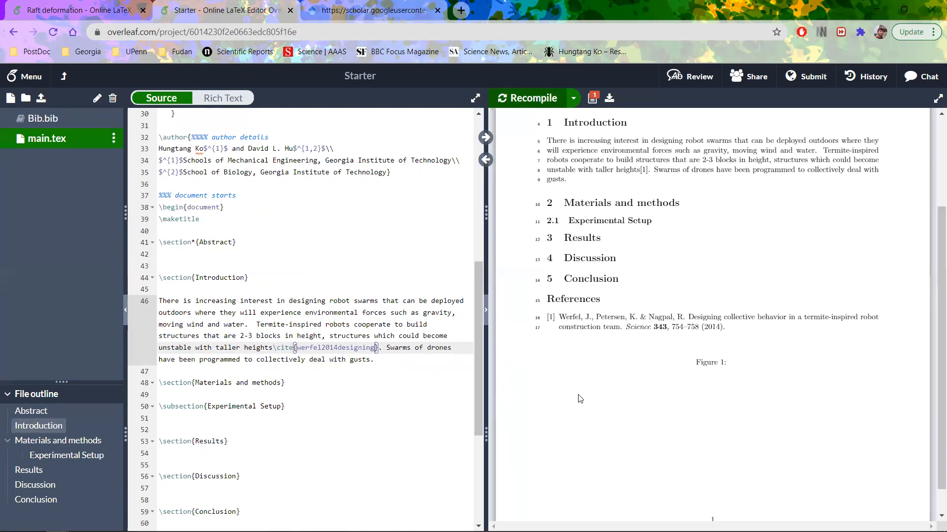
pyautogui.click(48, 121)
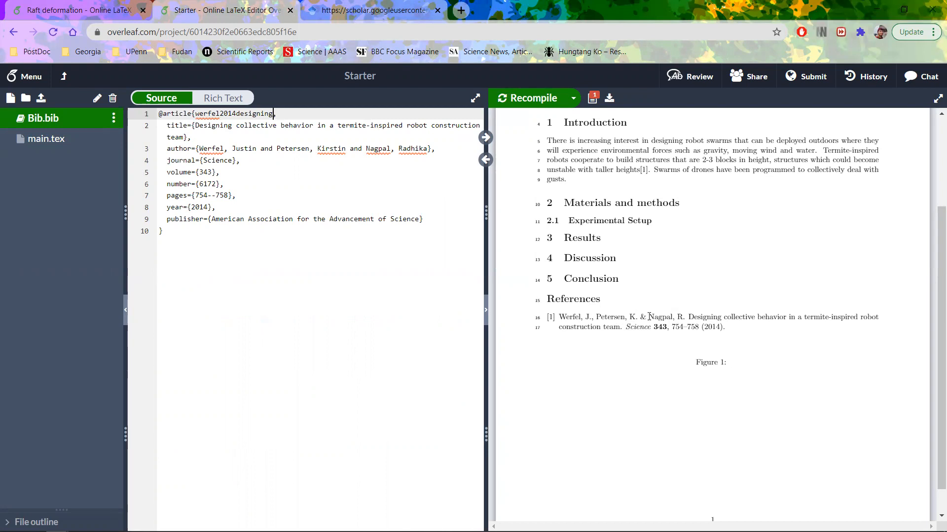
pyautogui.click(472, 312)
pyautogui.click(62, 140)
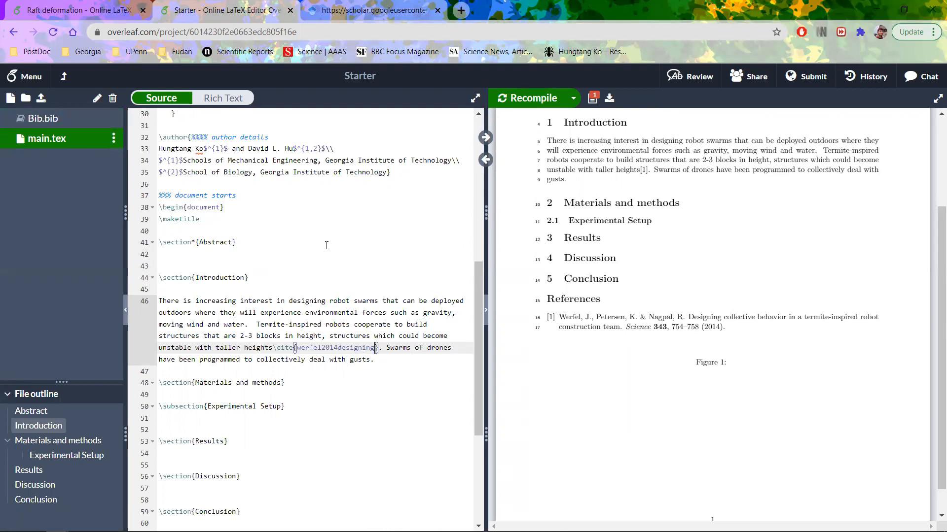
# Review the main.tex source from the preamble down to the bibliography commands and the figure block.
pyautogui.scroll(7, 326, 245)
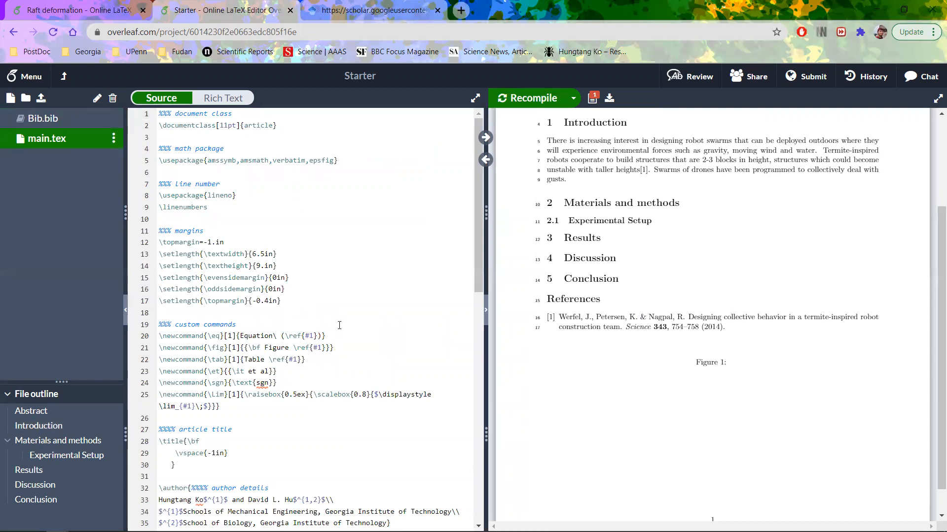
pyautogui.scroll(-10, 340, 325)
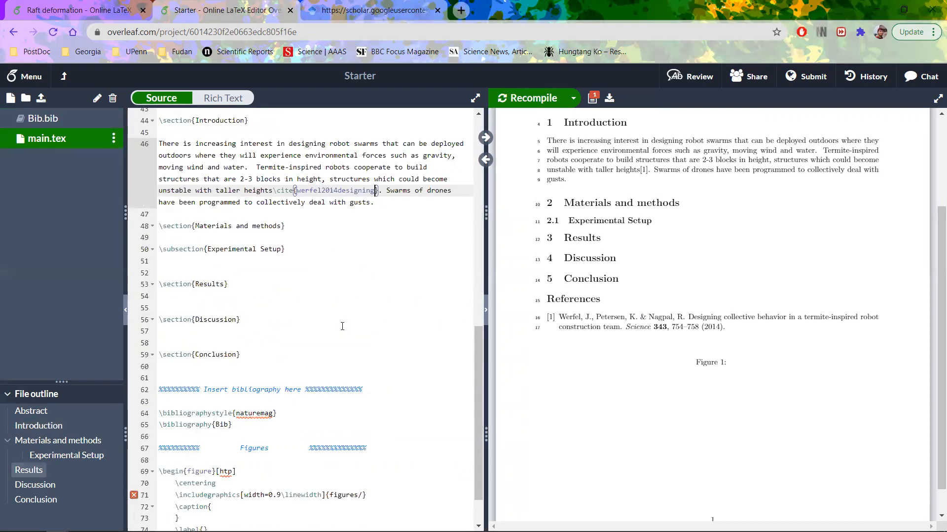
pyautogui.scroll(-3, 305, 247)
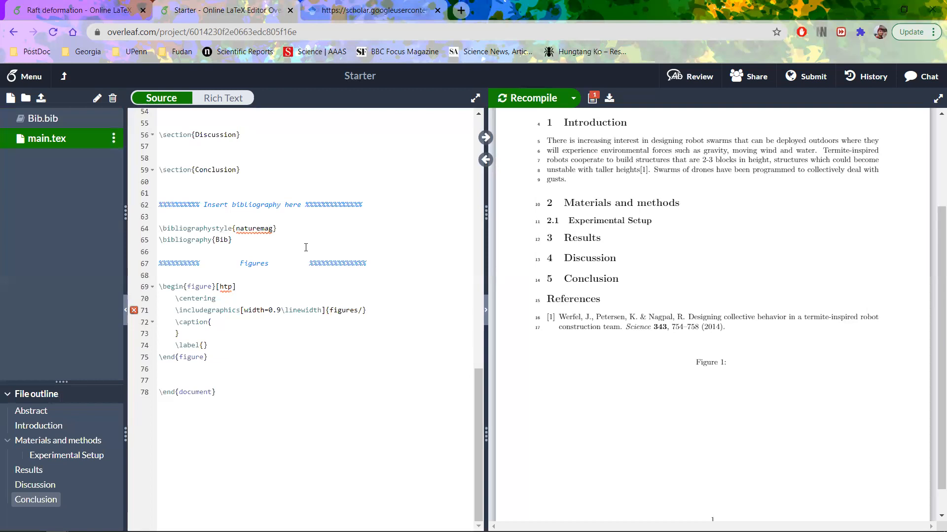
# Find the bibliography section in main.tex and select the \bibliographystyle command name.
pyautogui.scroll(6, 249, 279)
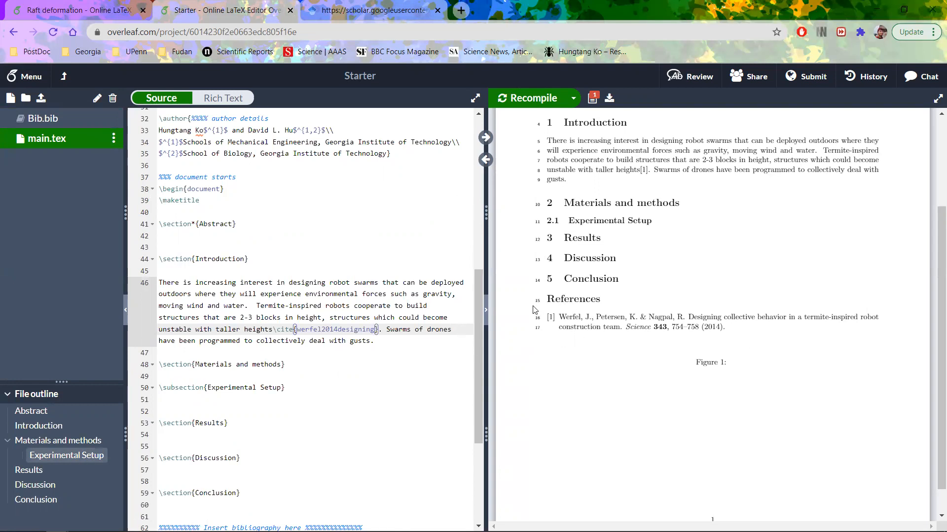
pyautogui.scroll(-5, 344, 310)
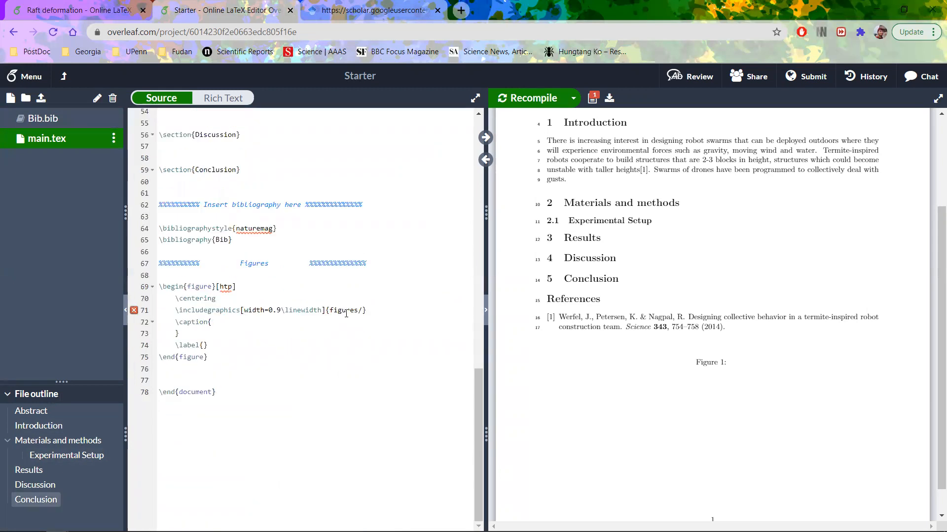
pyautogui.scroll(4, 345, 314)
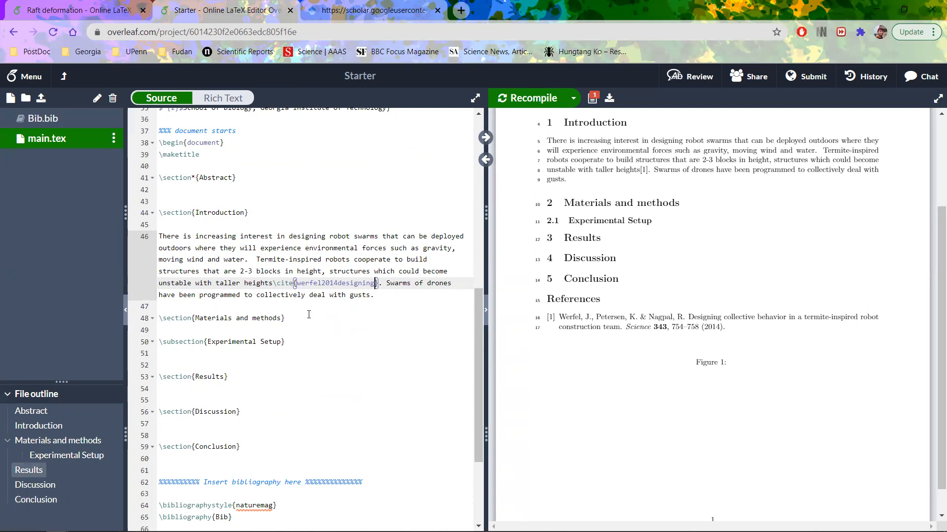
pyautogui.scroll(-2, 309, 314)
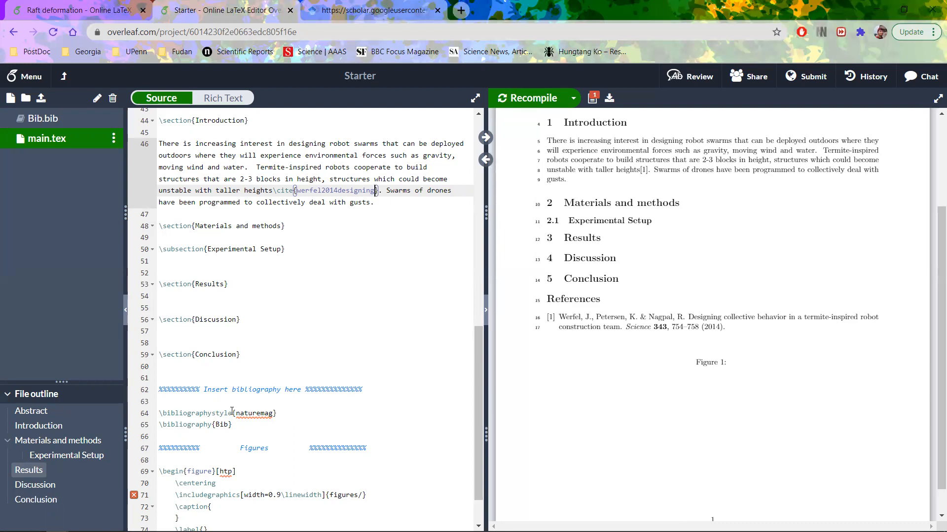
pyautogui.moveTo(231, 413); pyautogui.dragTo(159, 413)
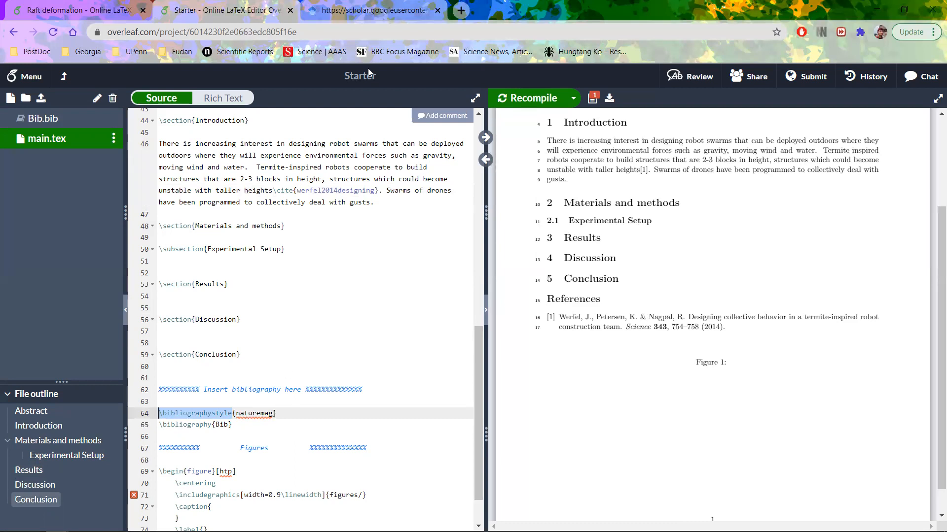
# Search Google for "overleaf \bibliographystyle" and open Overleaf's Bibtex bibliography styles result in a new tab.
pyautogui.hotkey('ctrl', 'Tab')
pyautogui.click(346, 35)
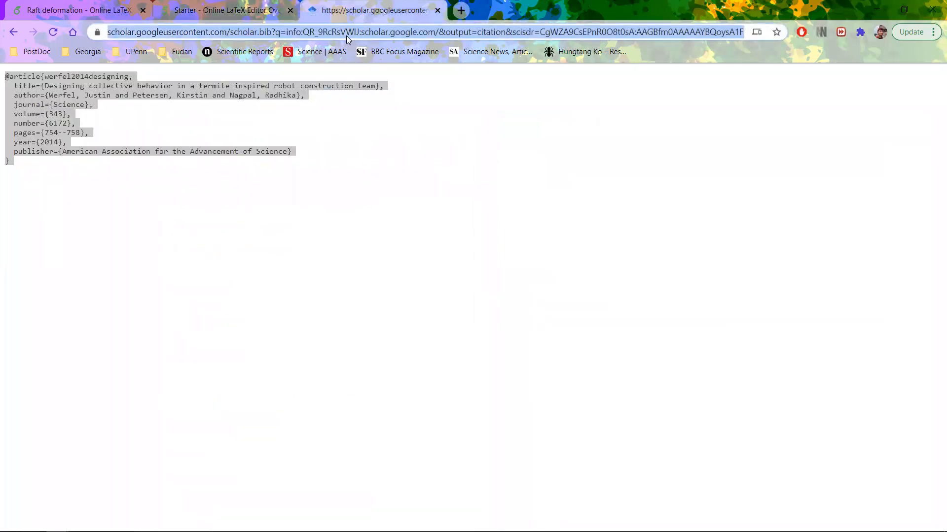
pyautogui.write('overlea')
pyautogui.press('BackSpace')
pyautogui.write('eaf \x08ibliographystyle')
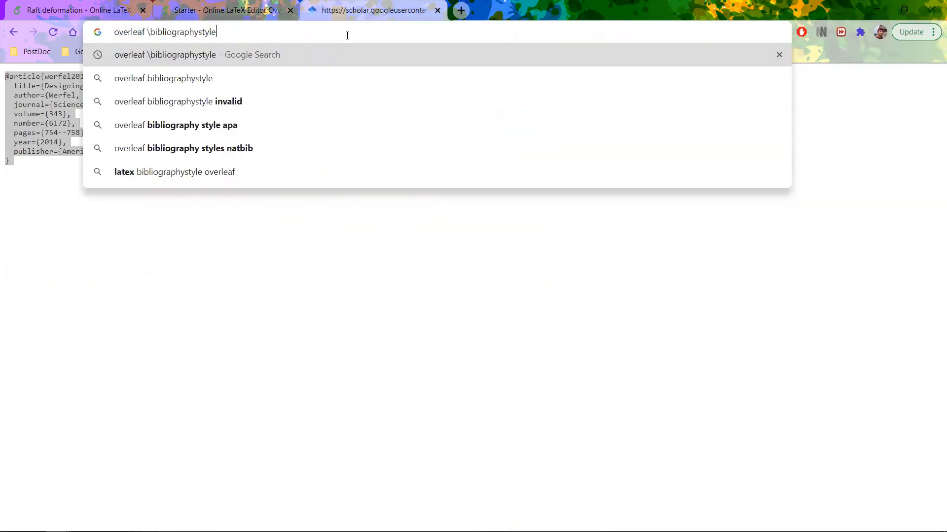
pyautogui.press('Return')
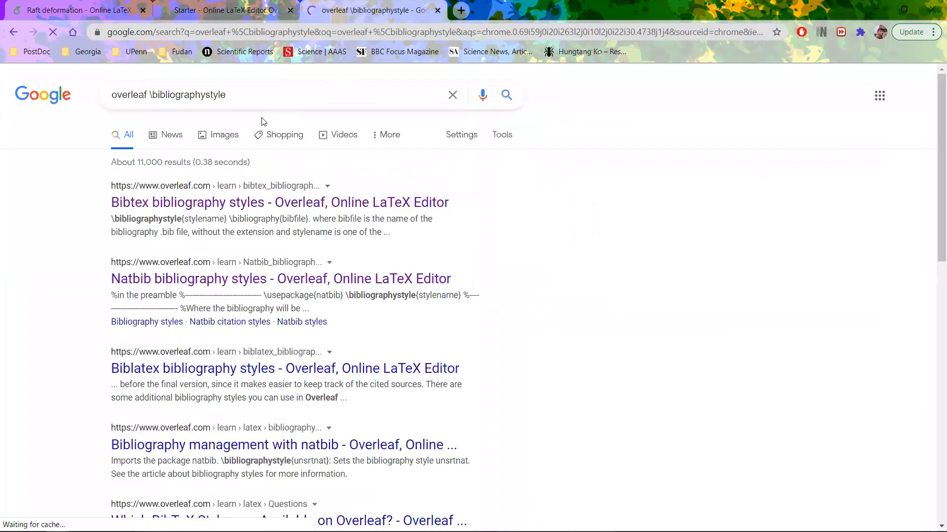
pyautogui.rightClick(232, 207)
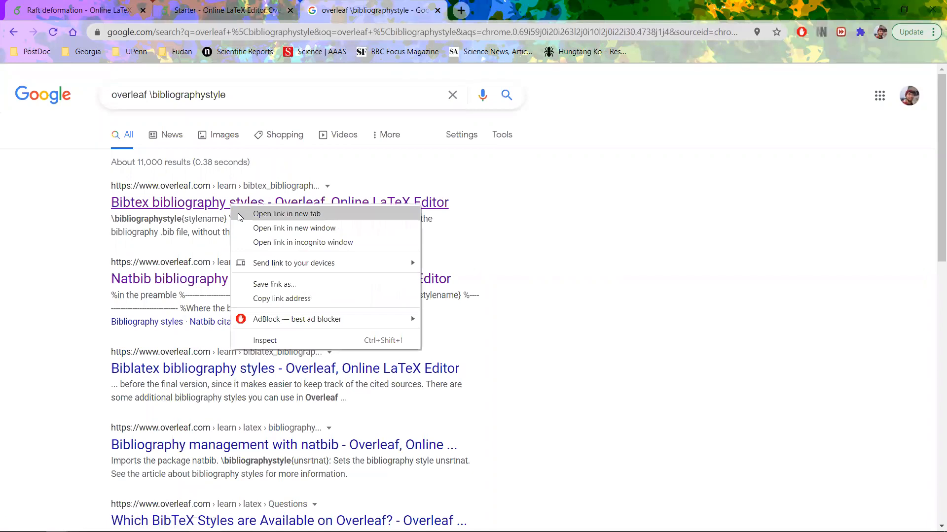
pyautogui.click(287, 213)
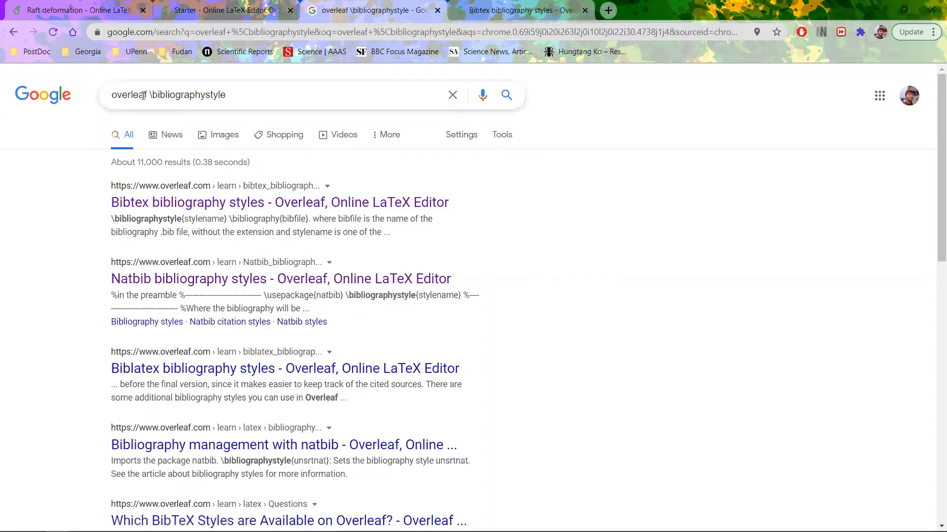
# Change "overleaf" to "latex" in the Google search query.
pyautogui.moveTo(147, 95); pyautogui.dragTo(95, 95)
pyautogui.write('latex')
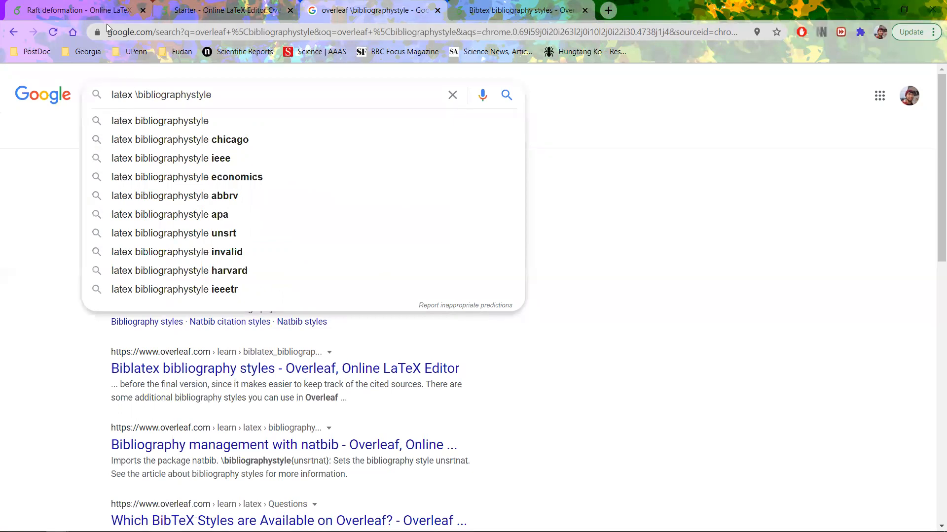
pyautogui.click(178, 97)
# Examine the Bibtex bibliography styles page, including the two bibliography commands and the list of style names from abbrv to unsrt.
pyautogui.click(487, 18)
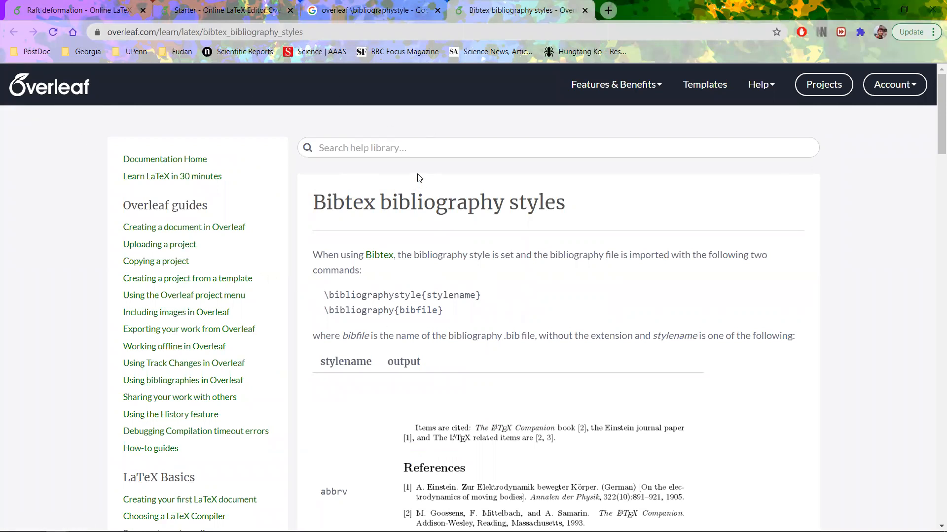
pyautogui.scroll(-1, 439, 296)
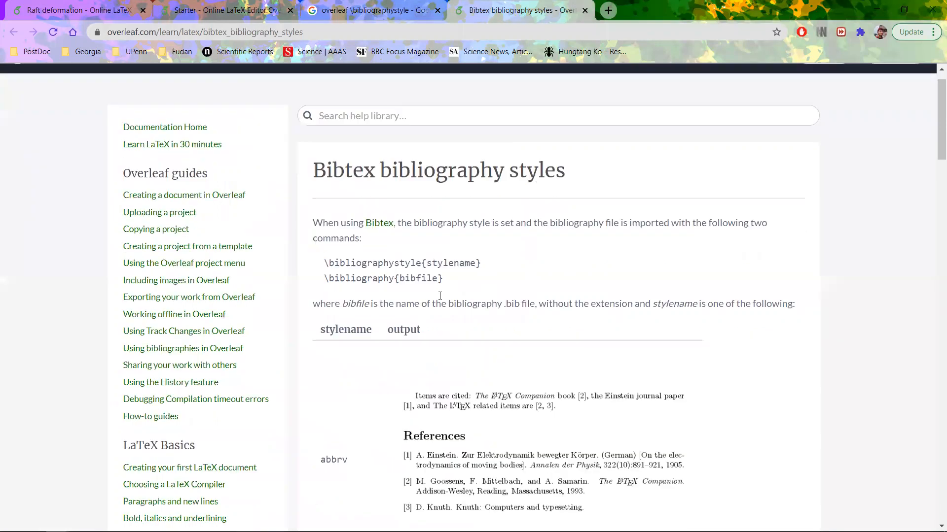
pyautogui.scroll(-2, 440, 296)
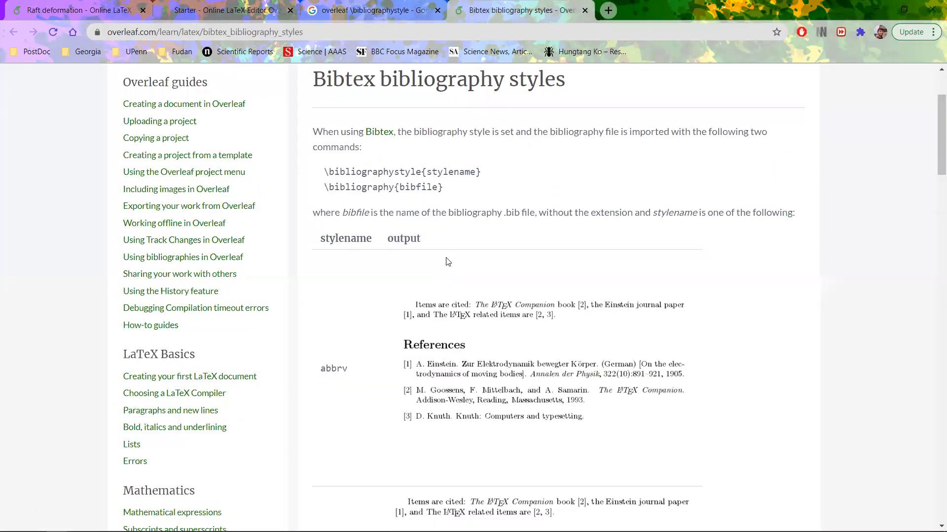
pyautogui.scroll(3, 448, 262)
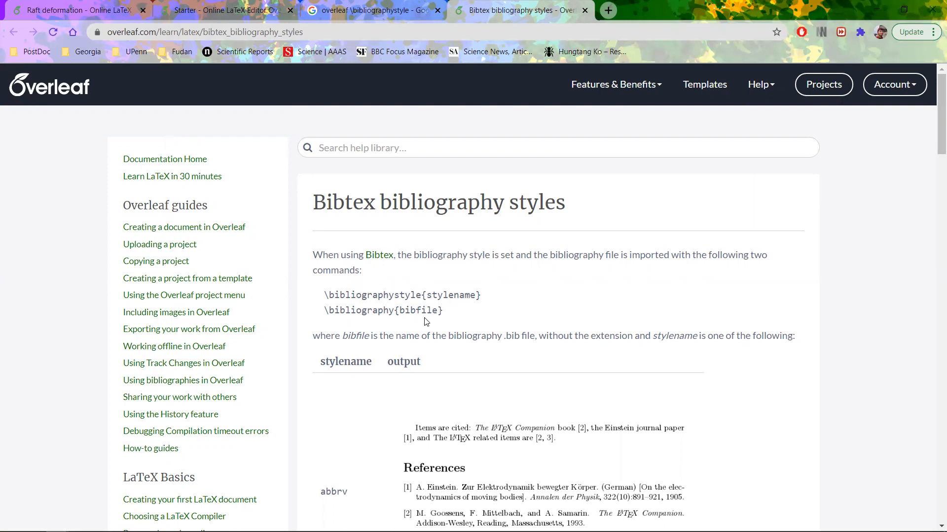
pyautogui.scroll(-6, 426, 321)
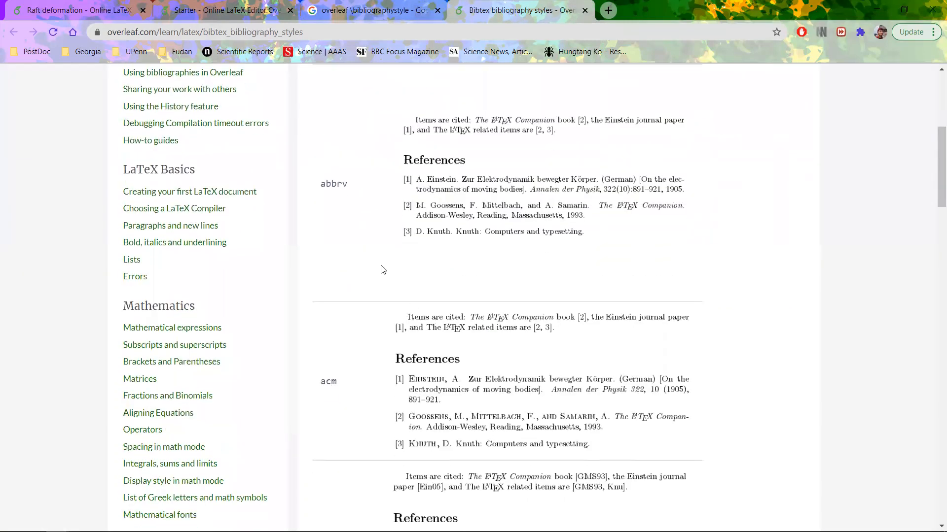
pyautogui.moveTo(320, 184); pyautogui.dragTo(348, 186)
pyautogui.scroll(-6, 422, 280)
pyautogui.scroll(-15, 421, 280)
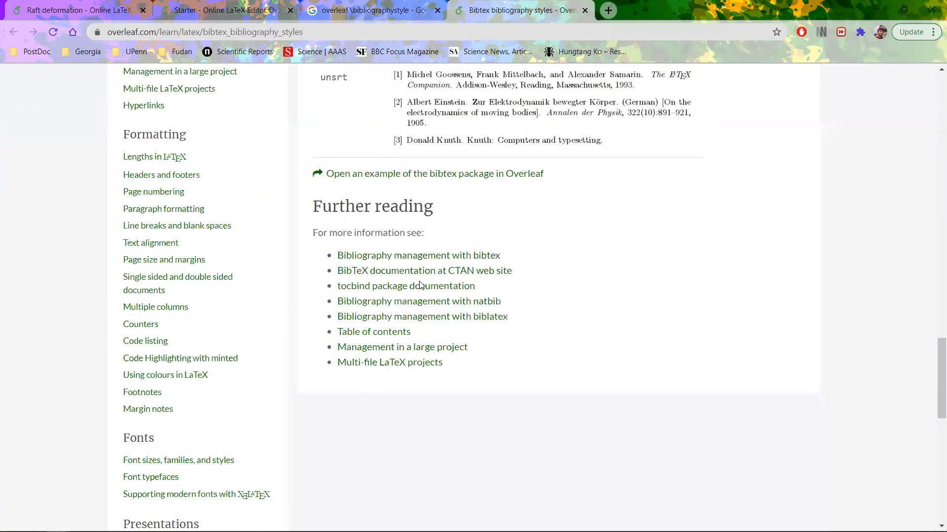
pyautogui.scroll(15, 420, 285)
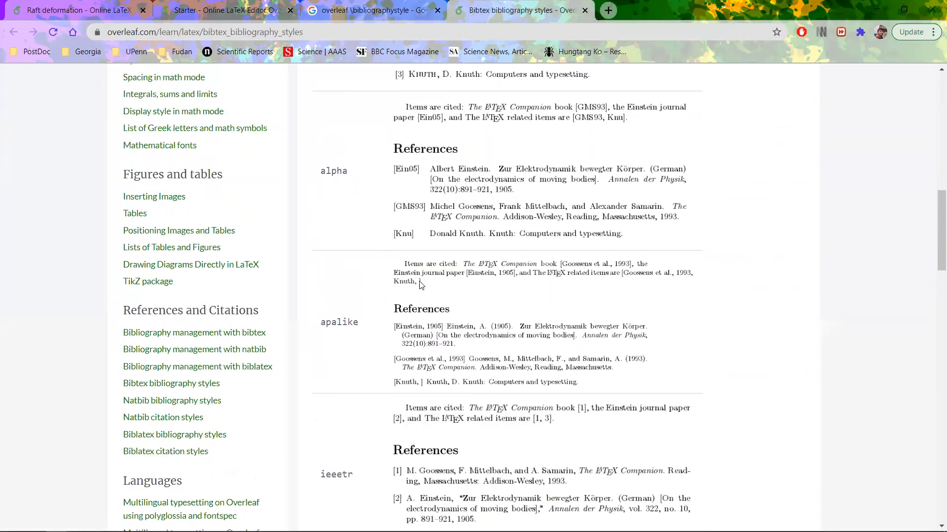
pyautogui.scroll(12, 421, 285)
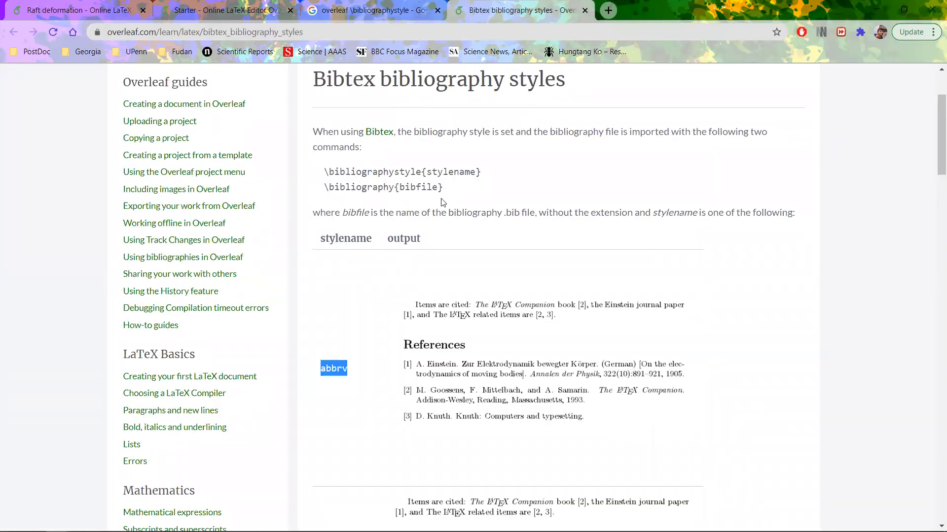
# Compare how in-text citations and reference lists are formatted in the acm, alpha, apalike, plain and siam samples.
pyautogui.scroll(-7, 349, 270)
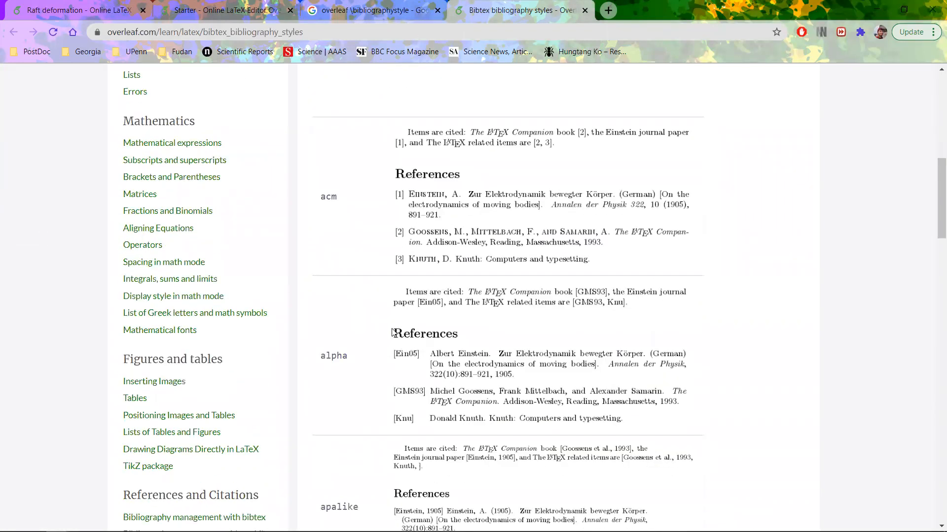
pyautogui.scroll(-3, 393, 328)
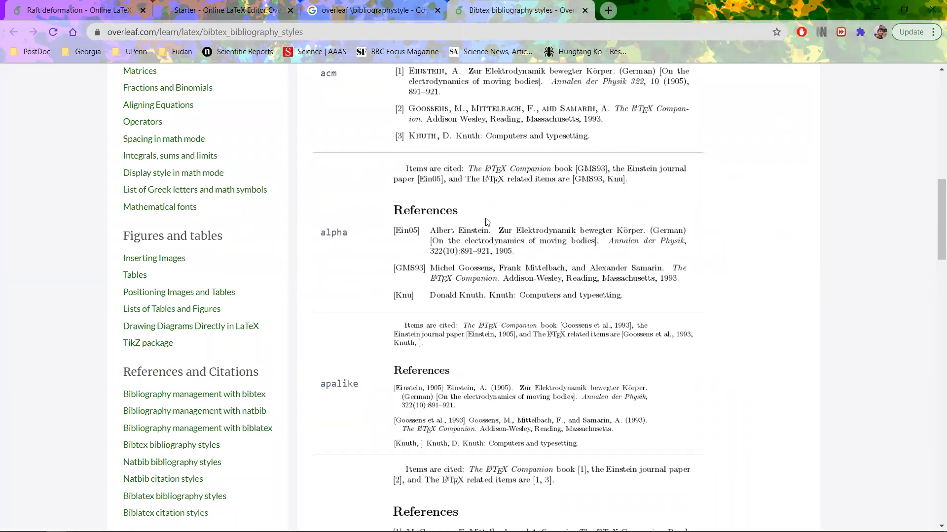
pyautogui.scroll(-2, 399, 355)
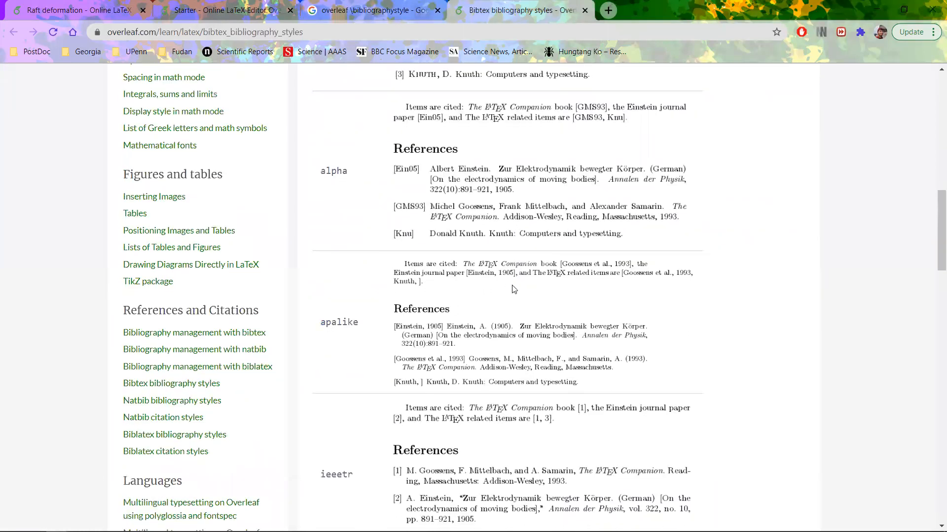
pyautogui.scroll(-15, 463, 402)
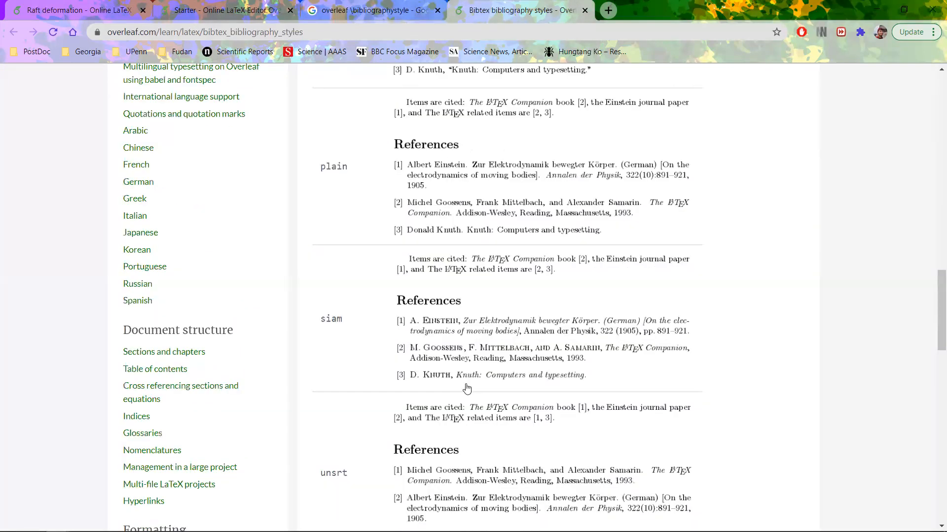
pyautogui.scroll(12, 469, 388)
pyautogui.scroll(11, 470, 388)
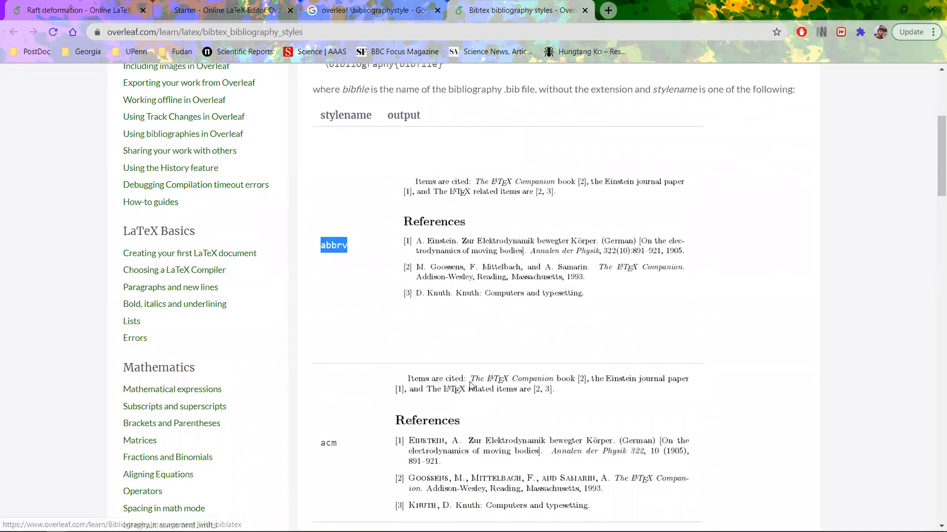
pyautogui.scroll(3, 470, 385)
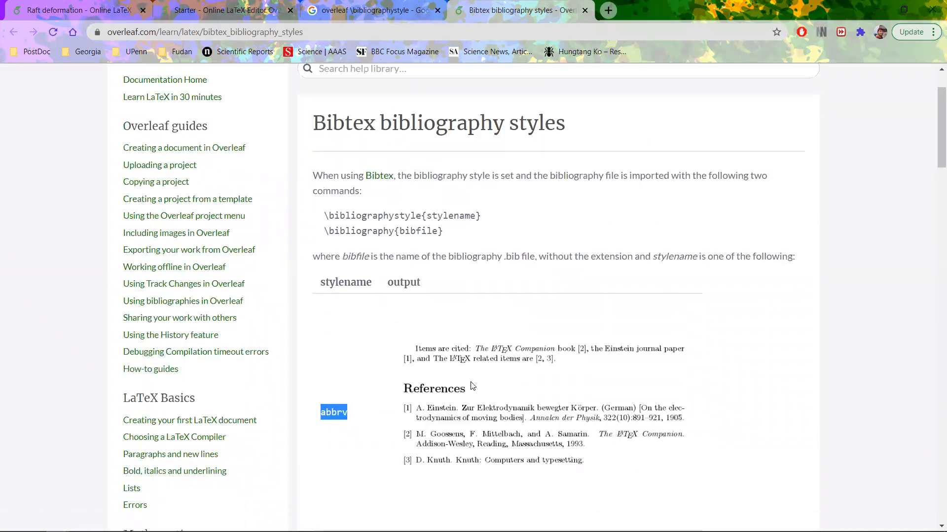
pyautogui.scroll(-8, 471, 385)
pyautogui.scroll(-7, 471, 385)
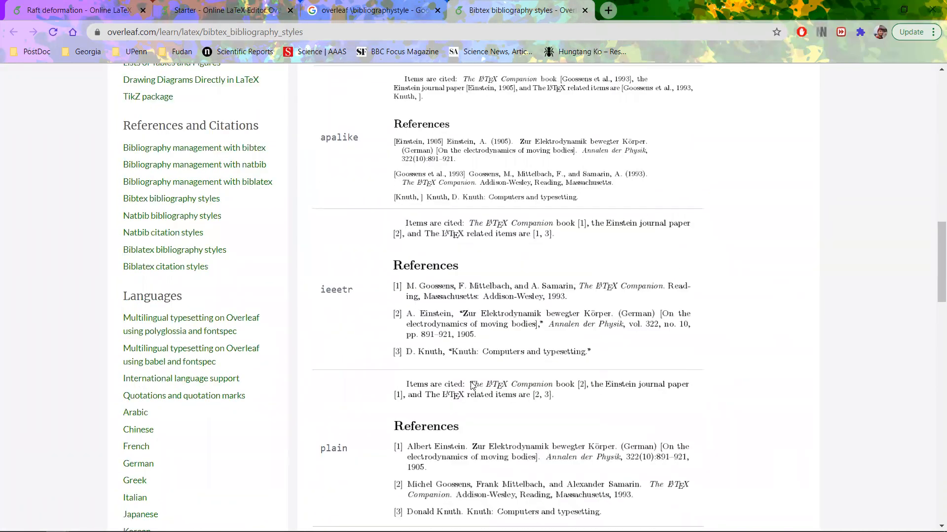
# Select the ieeetr style name in the styles table and examine its sample references.
pyautogui.scroll(2, 472, 385)
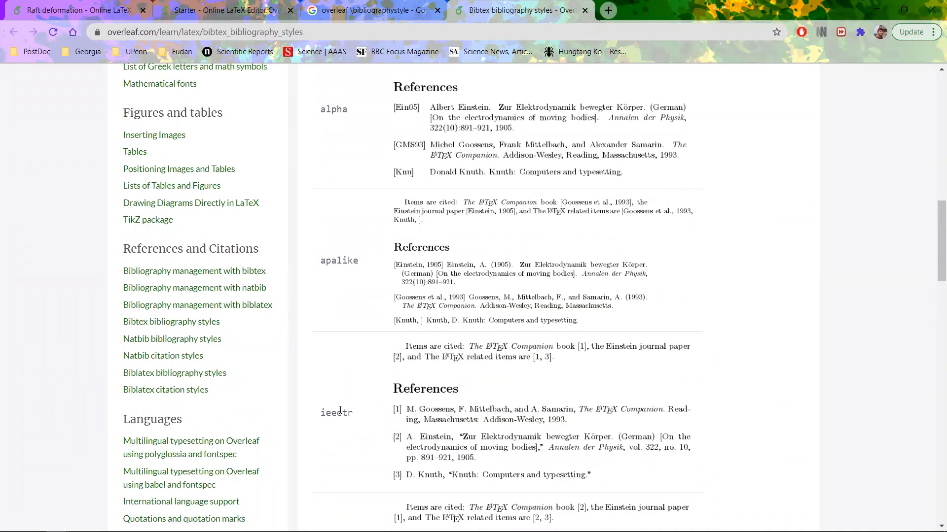
pyautogui.doubleClick(341, 410)
pyautogui.scroll(-2, 424, 410)
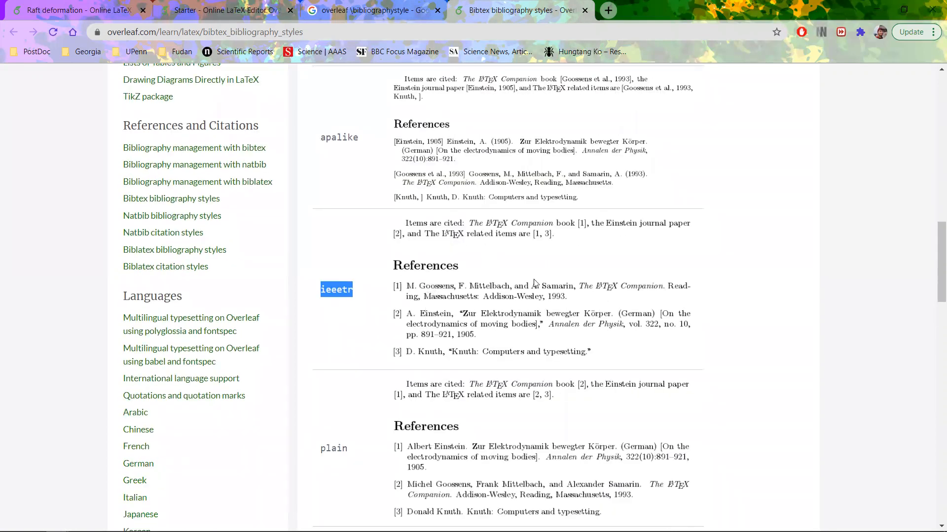
pyautogui.scroll(-2, 464, 412)
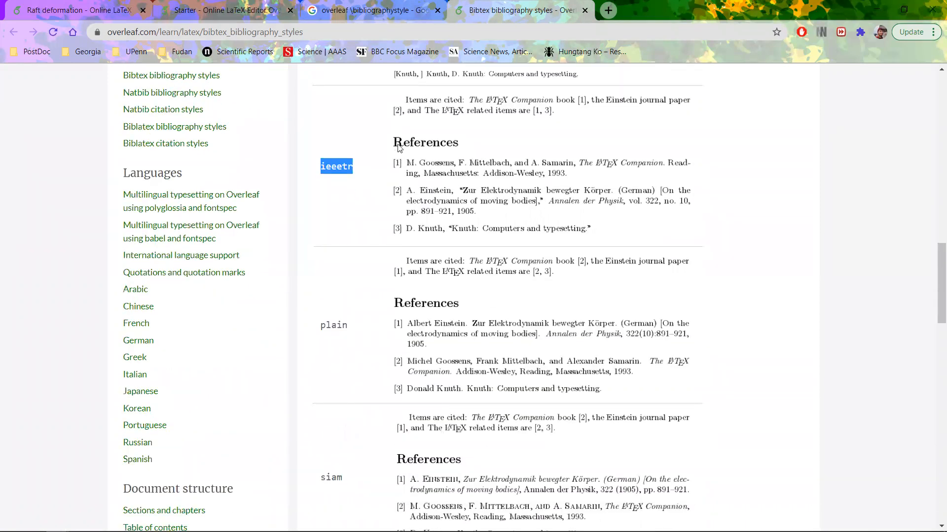
# Set the bibliography style in the Starter project's main.tex to ieeetr and recompile the document.
pyautogui.click(225, 7)
pyautogui.scroll(-2, 287, 394)
pyautogui.click(287, 427)
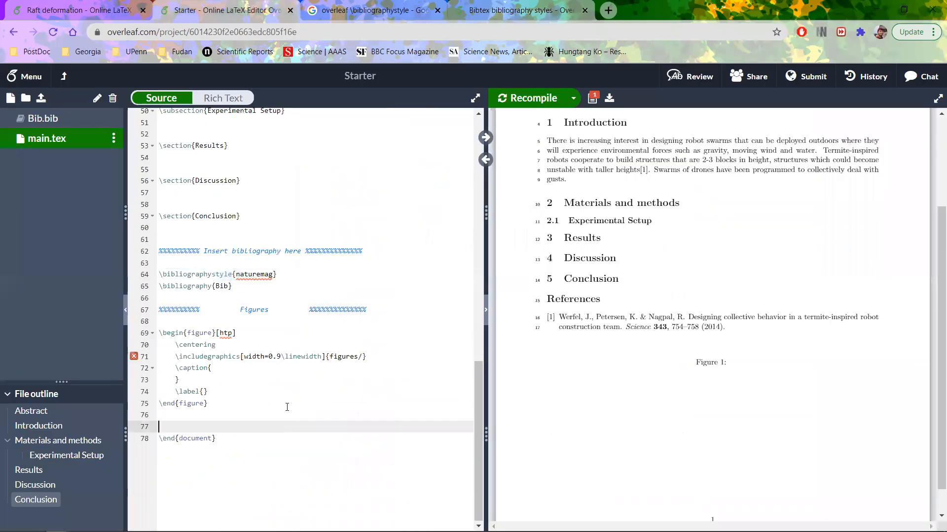
pyautogui.moveTo(235, 275); pyautogui.dragTo(274, 275)
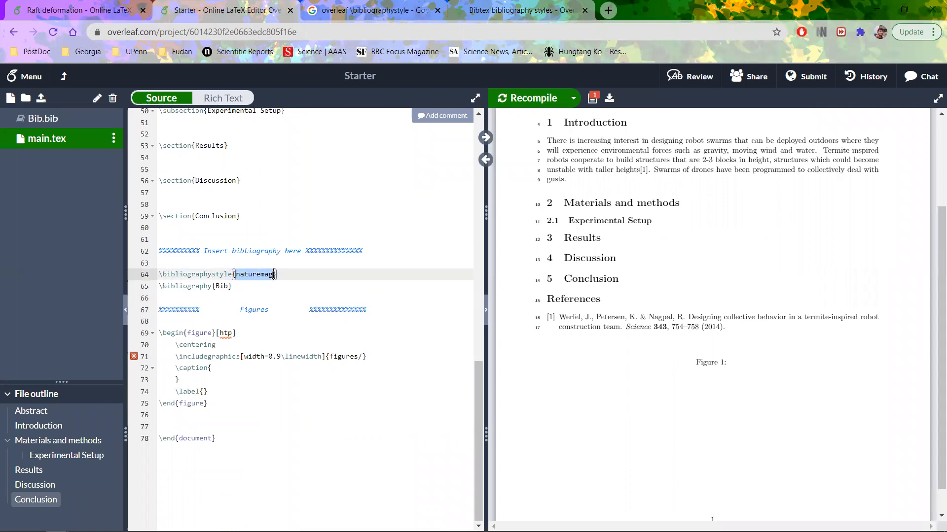
pyautogui.write('ieeetr')
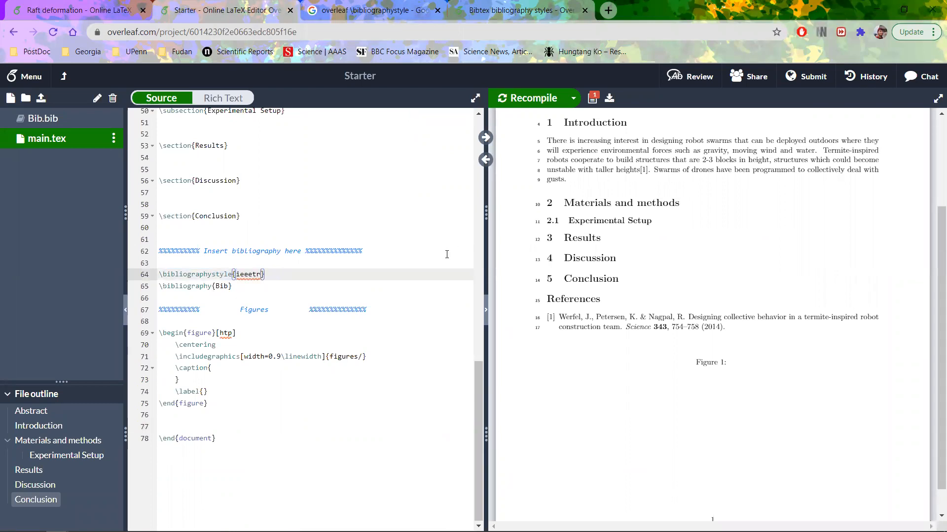
pyautogui.click(299, 293)
pyautogui.click(554, 99)
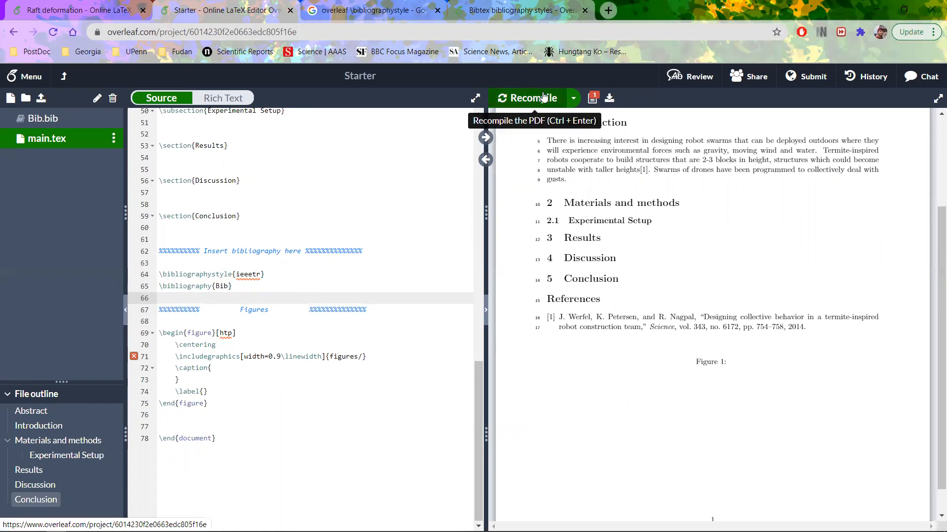
pyautogui.click(325, 207)
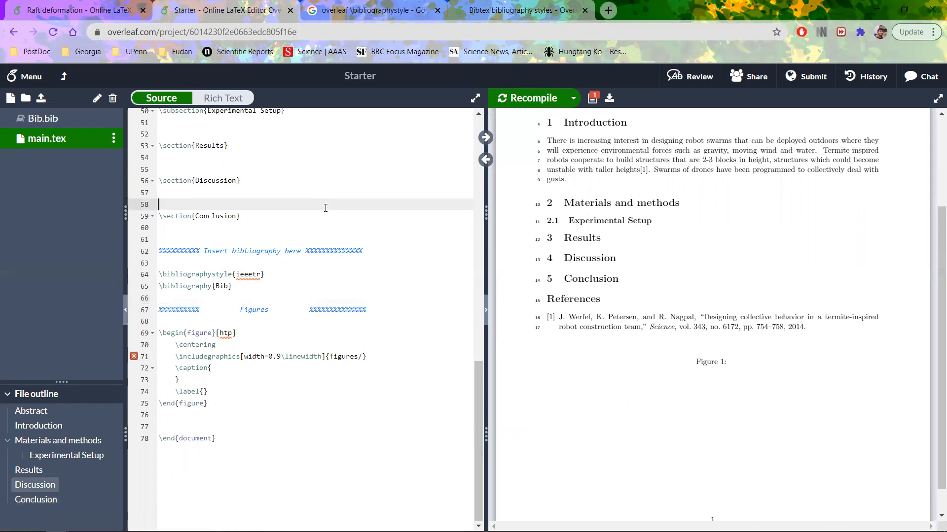
pyautogui.scroll(10, 319, 302)
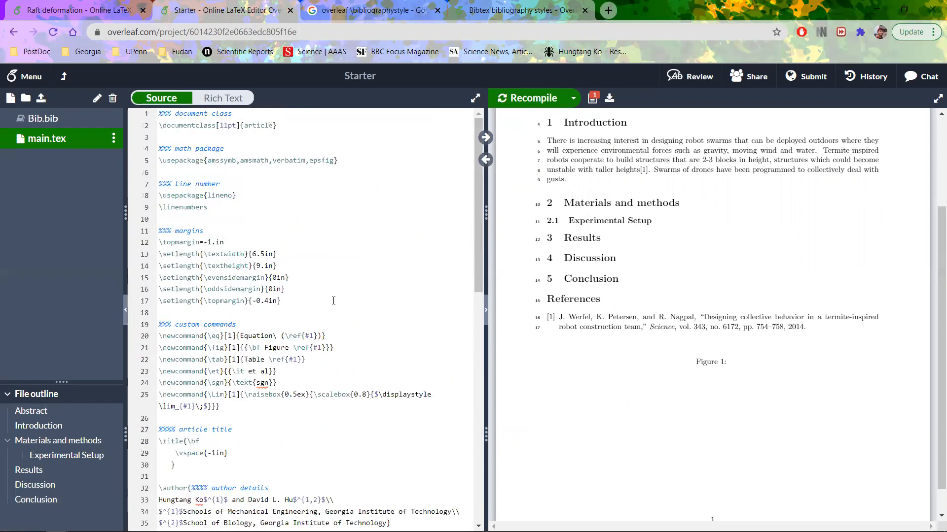
# Look over the section, bibliography and figure commands in main.tex alongside the compiled references and figure placeholder.
pyautogui.scroll(-8, 334, 301)
pyautogui.scroll(5, 333, 300)
pyautogui.scroll(-7, 334, 239)
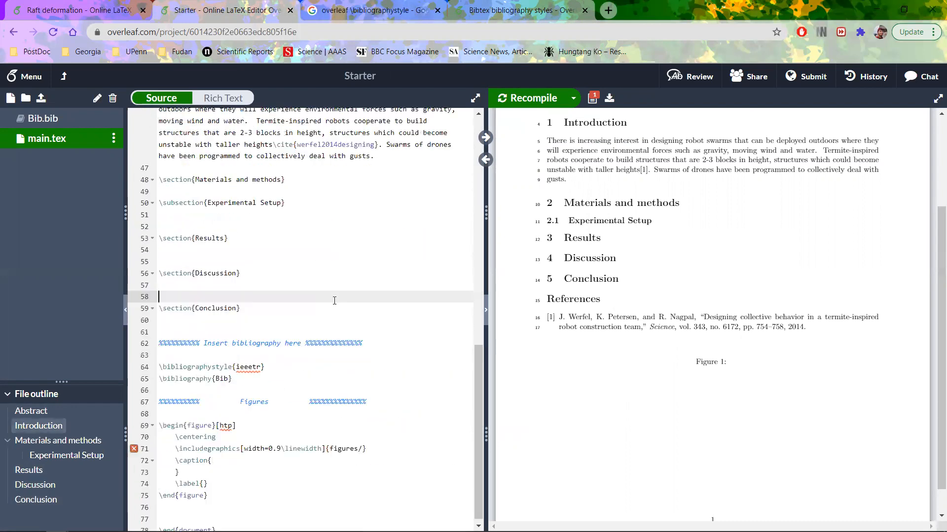
pyautogui.scroll(3, 698, 317)
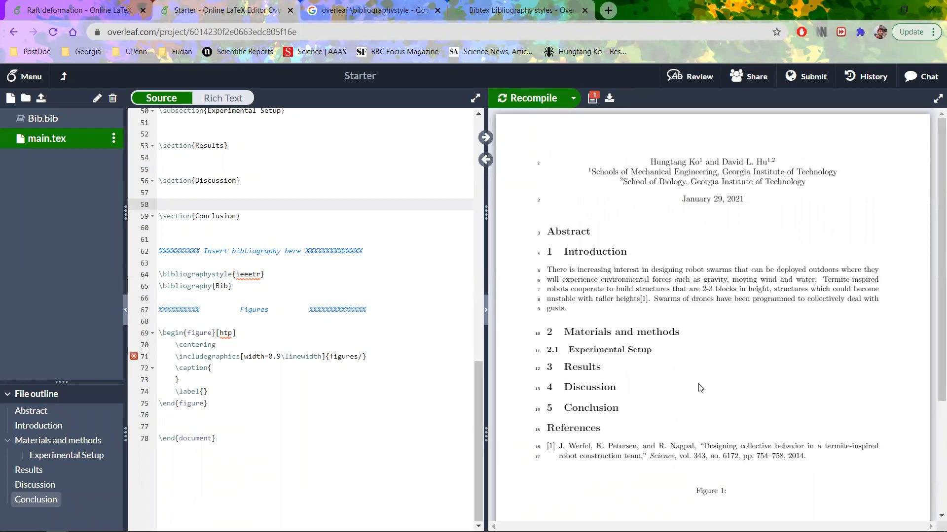
pyautogui.scroll(-2, 689, 444)
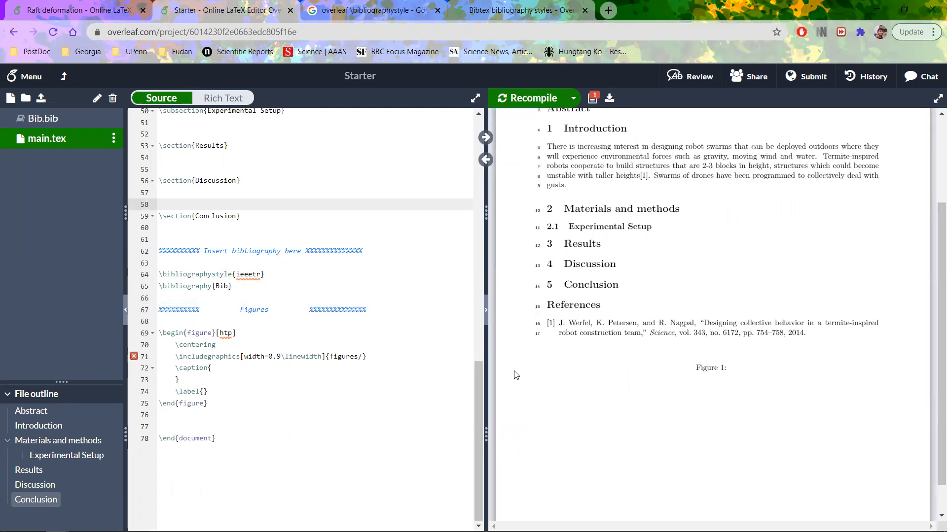
pyautogui.scroll(-1, 242, 383)
# Switch to the Overleaf guide in Word and read the Adding equations section with its sample equation code.
pyautogui.hotkey('alt', 'Tab')
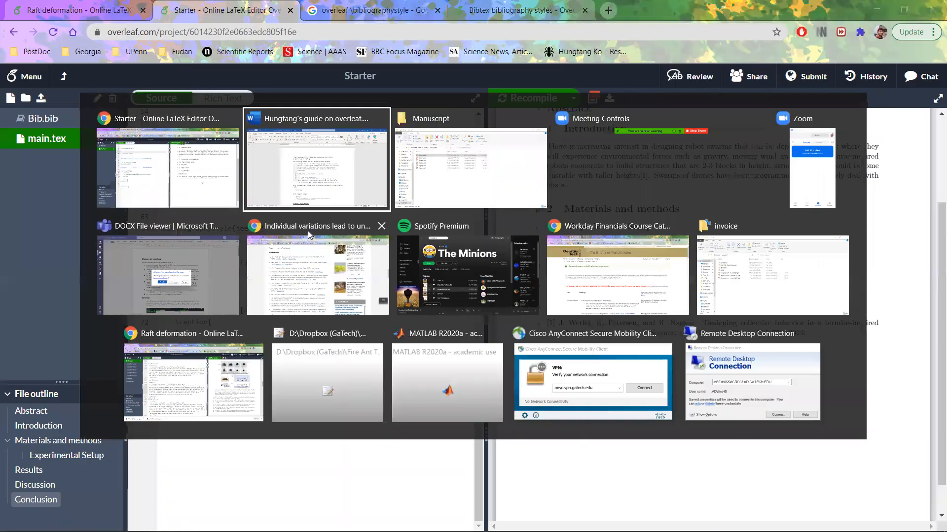
pyautogui.scroll(-5, 326, 330)
pyautogui.scroll(-2, 337, 327)
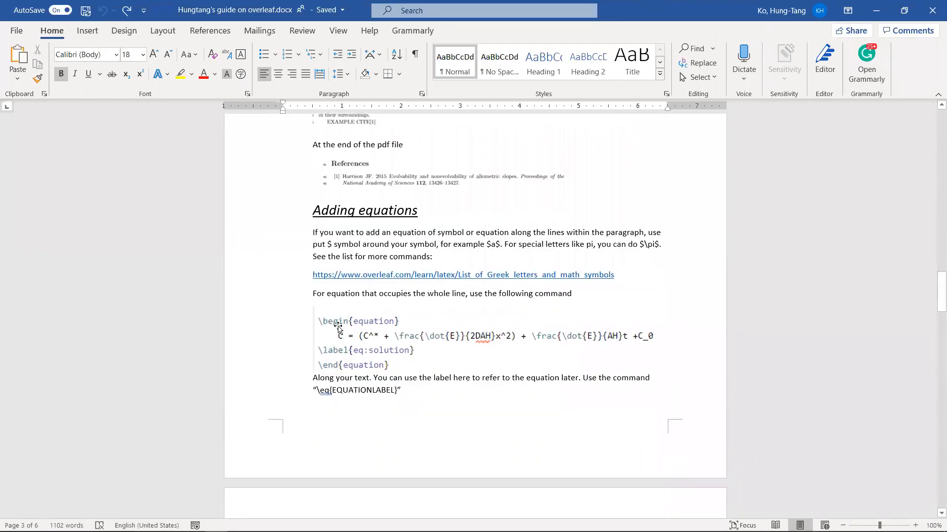
pyautogui.click(352, 313)
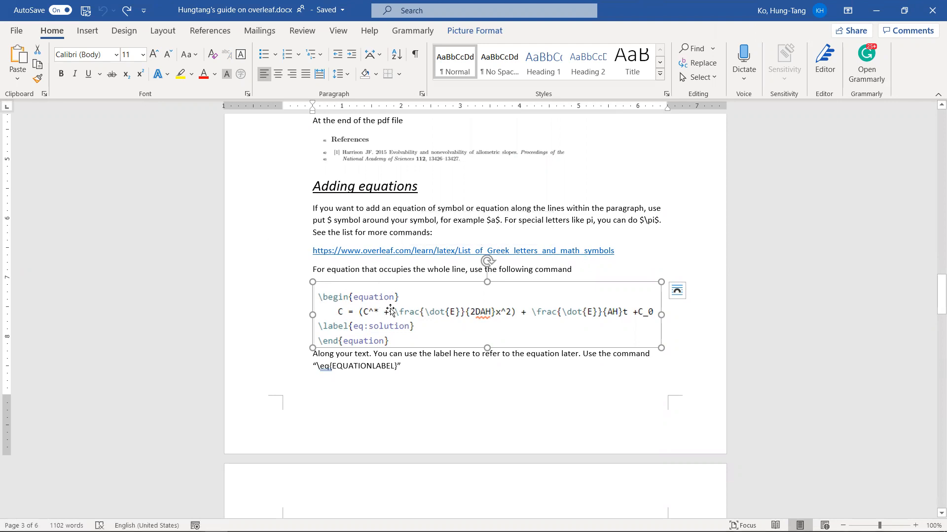
pyautogui.scroll(-3, 393, 306)
pyautogui.scroll(3, 394, 305)
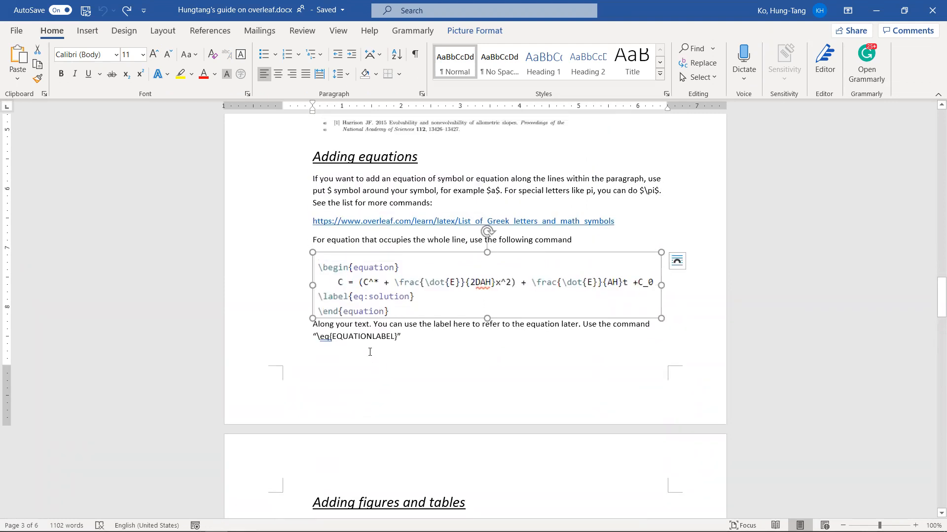
# Return to the Starter project in Chrome, replace "heights" before the Introduction's citation with the inline math $H$, and recompile.
pyautogui.hotkey('alt', 'Tab')
pyautogui.click(261, 207)
pyautogui.scroll(5, 267, 210)
pyautogui.scroll(7, 267, 210)
pyautogui.scroll(-6, 287, 232)
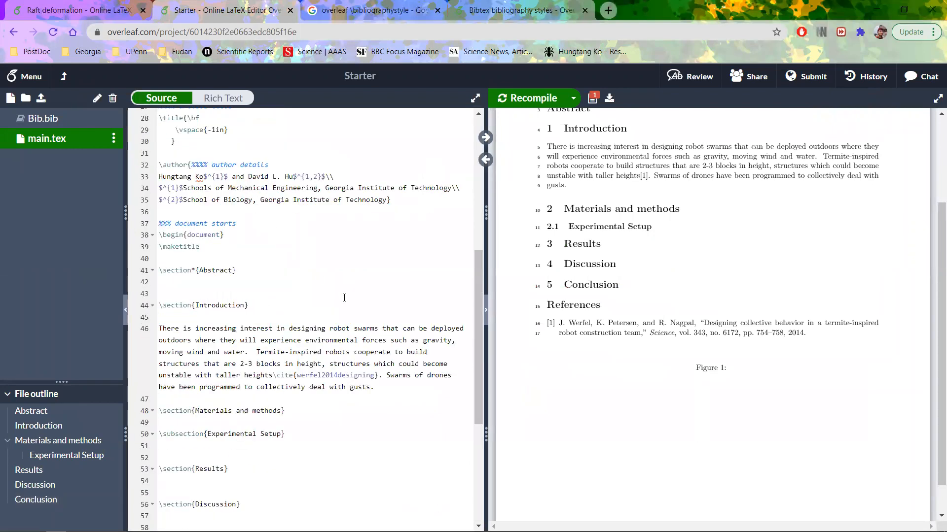
pyautogui.click(402, 383)
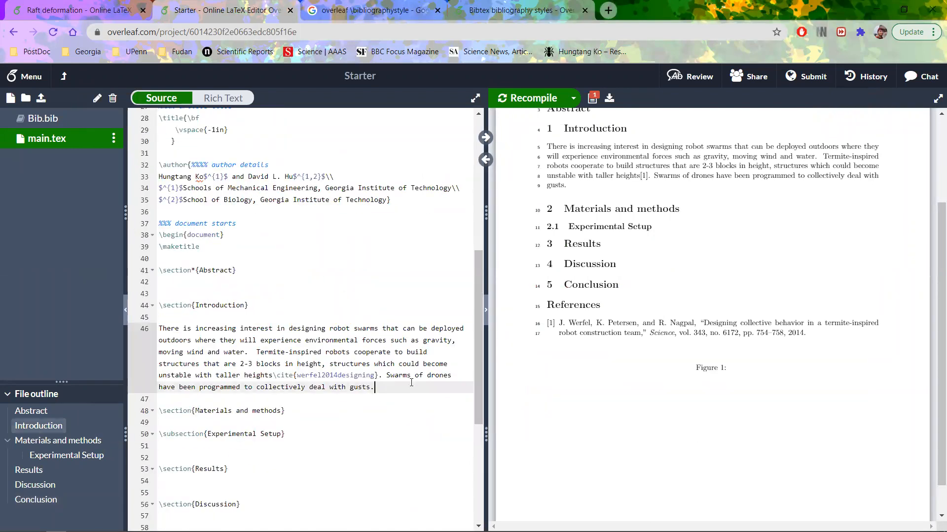
pyautogui.scroll(3, 704, 235)
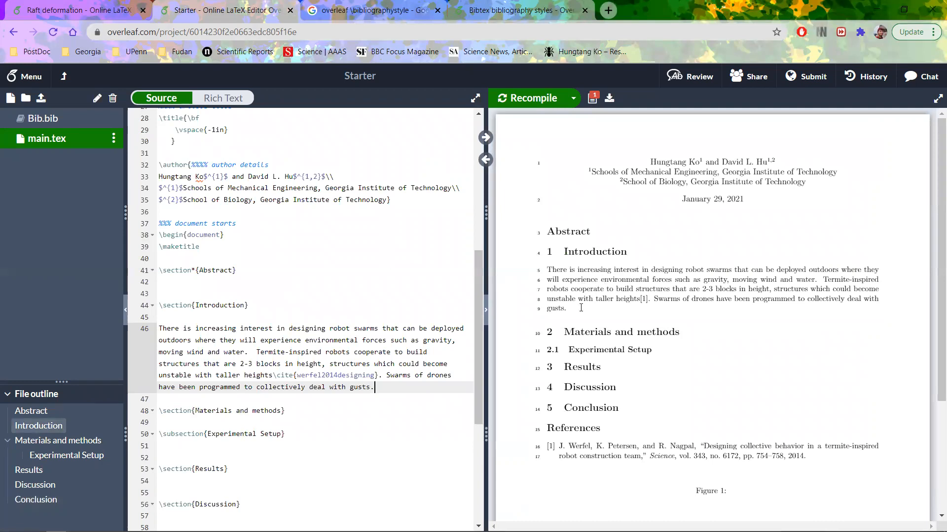
pyautogui.click(254, 352)
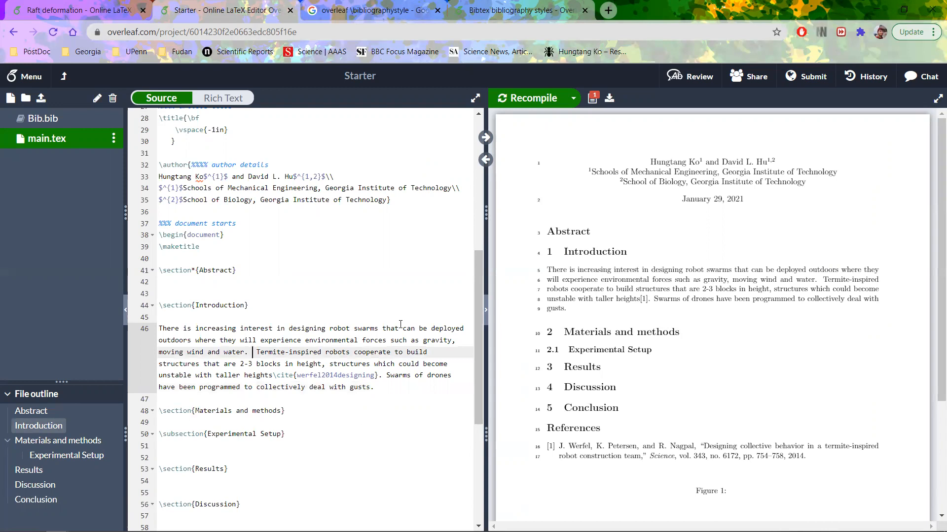
pyautogui.moveTo(244, 376); pyautogui.dragTo(273, 374)
pyautogui.press('BackSpace')
pyautogui.write('$')
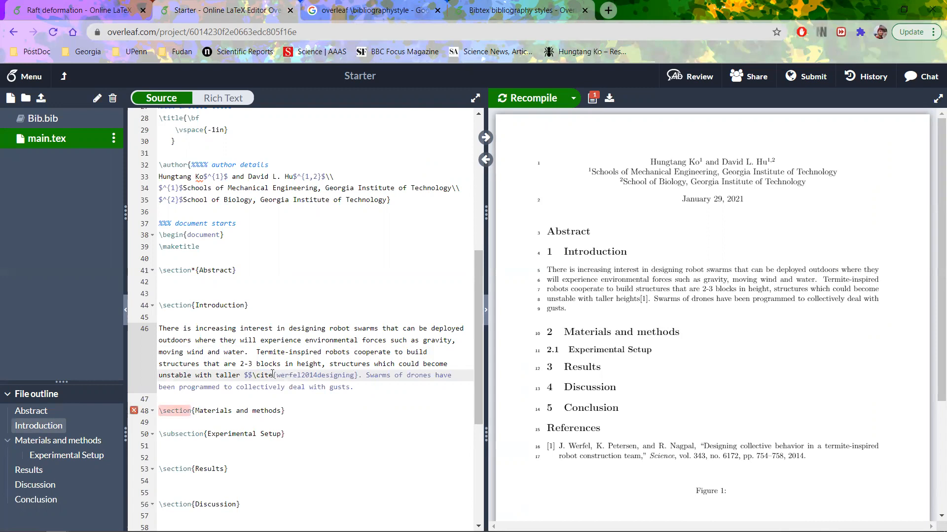
pyautogui.write('H')
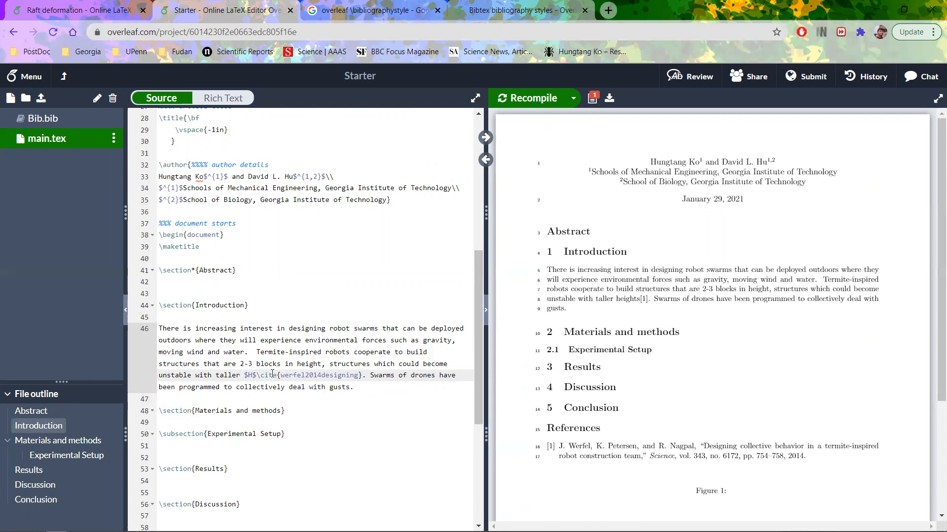
pyautogui.hotkey('ctrl', 's')
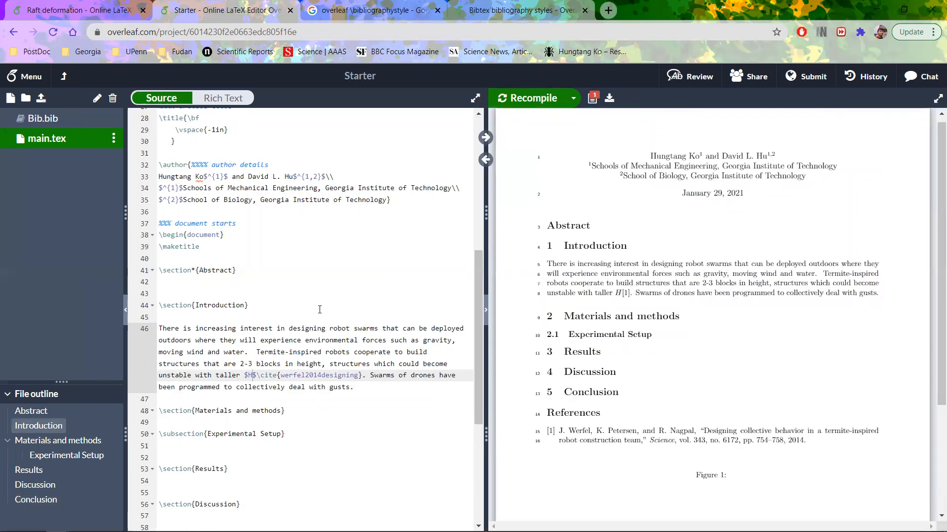
# Add the Greek letters \pi and \xi after H inside the inline math and recompile the document.
pyautogui.click(257, 375)
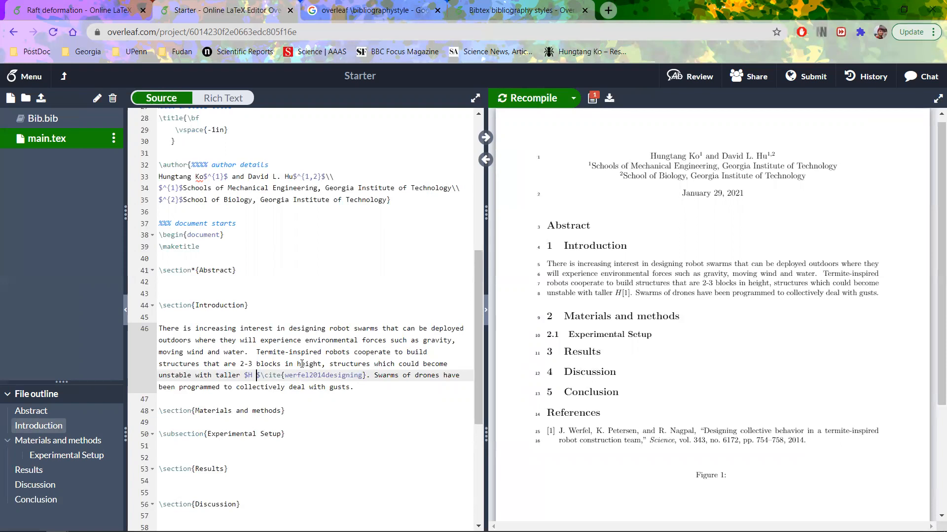
pyautogui.write('\\')
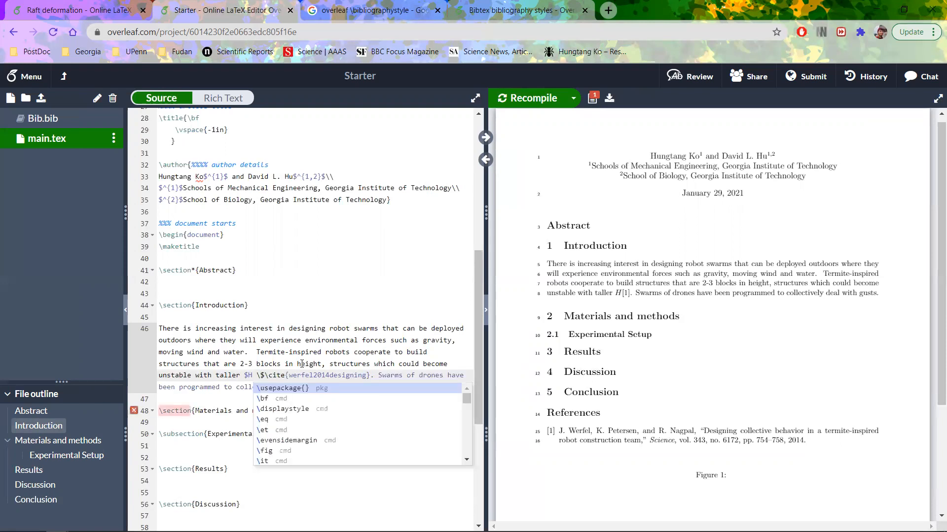
pyautogui.write('pi \\')
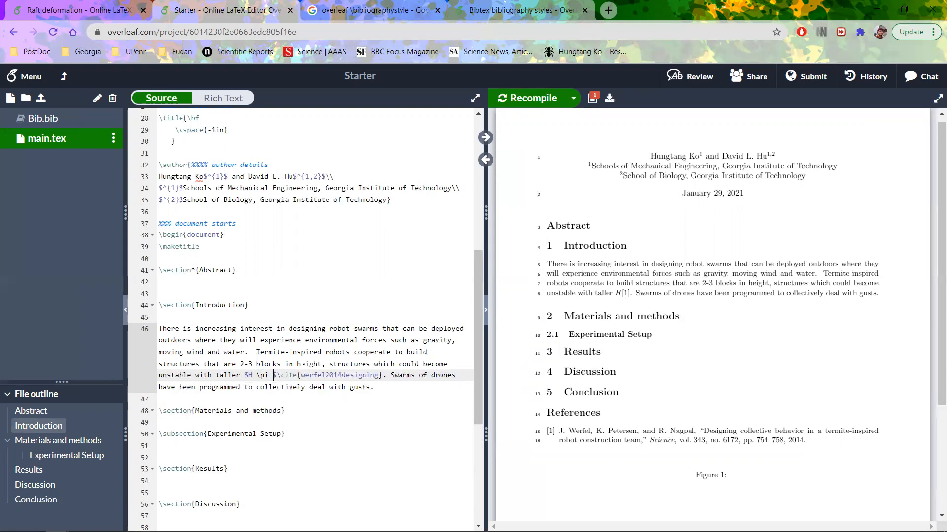
pyautogui.write('xi')
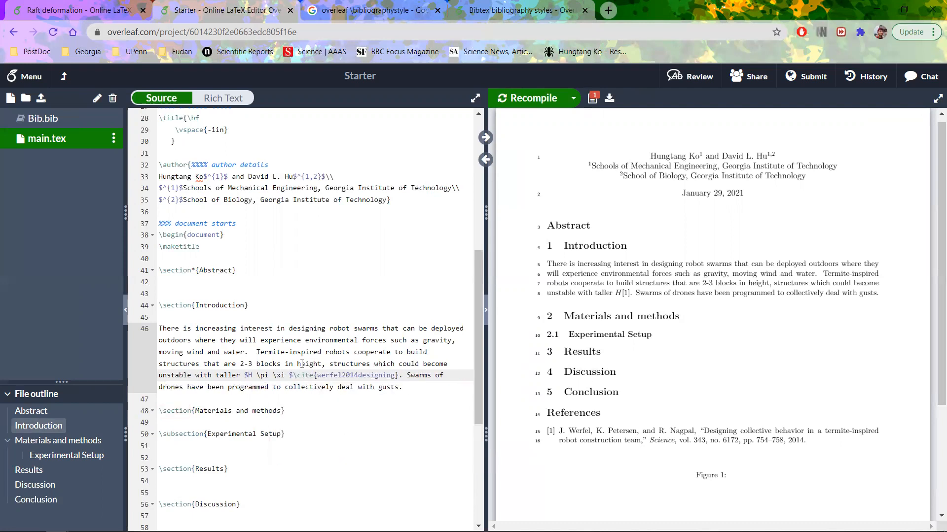
pyautogui.hotkey('ctrl', 's')
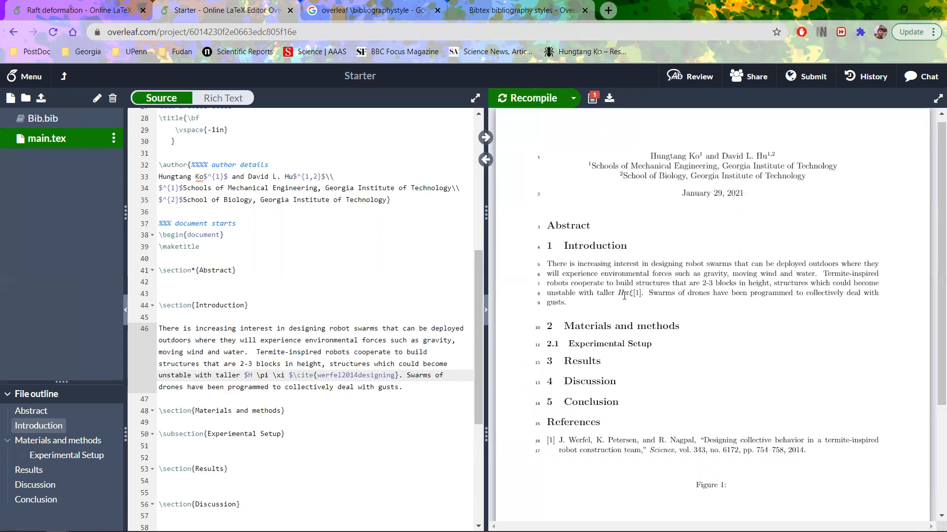
pyautogui.moveTo(627, 293); pyautogui.dragTo(634, 293)
# Add the superscript ^{2} to \xi in the Introduction's inline math.
pyautogui.click(289, 376)
pyautogui.write('^{}')
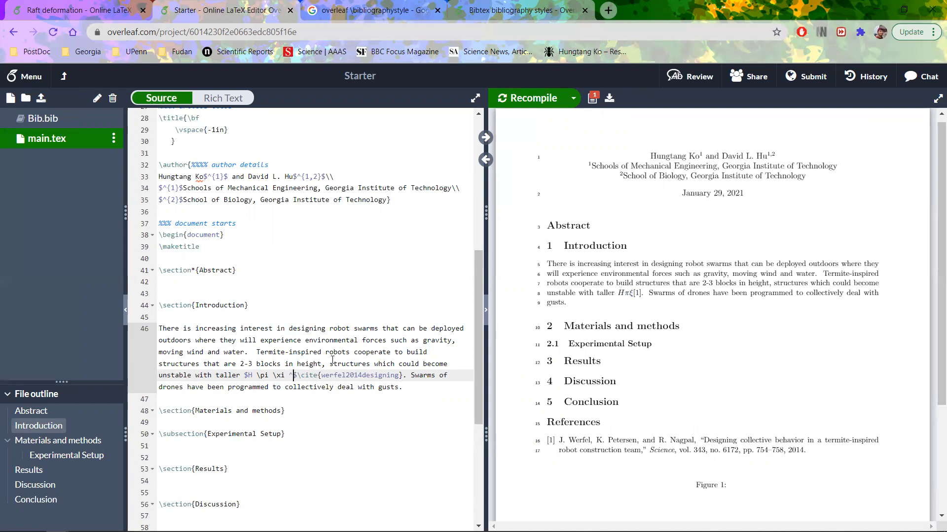
pyautogui.write('2}')
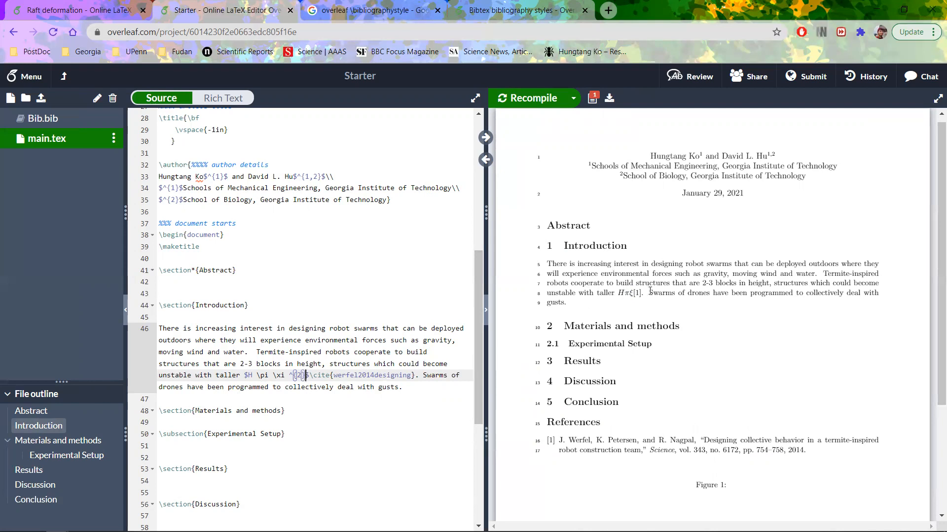
# Insert an equation environment on its own lines between the Introduction paragraph and the Materials and methods section.
pyautogui.click(247, 399)
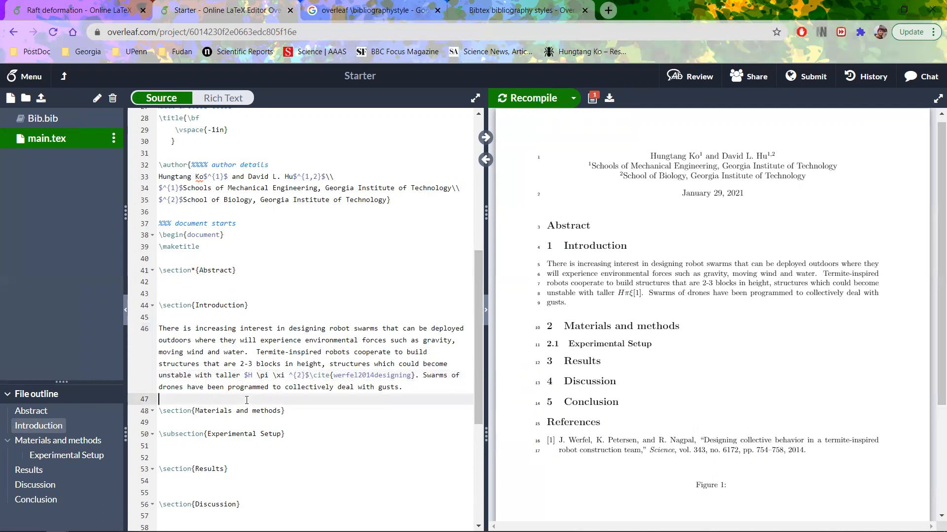
pyautogui.press('Return')
pyautogui.press('Return')
pyautogui.press('Up')
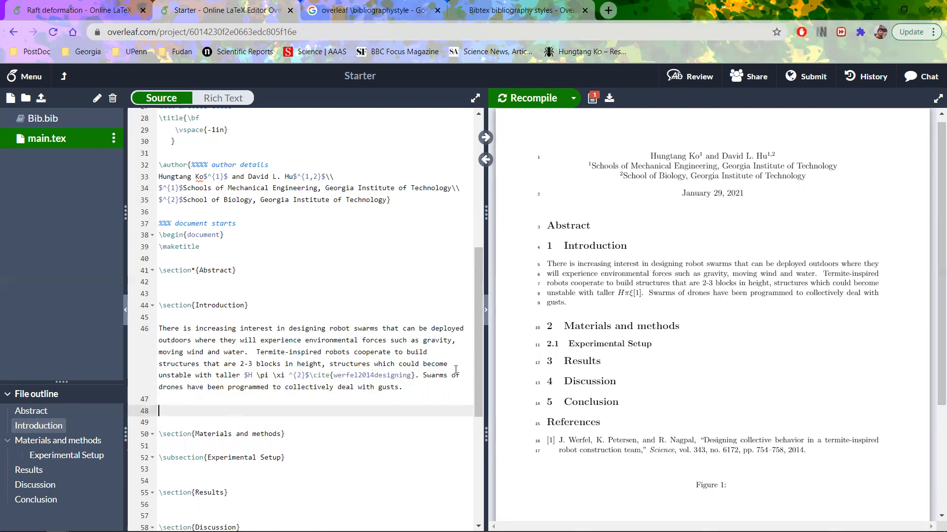
pyautogui.write('\\be')
pyautogui.press('Return')
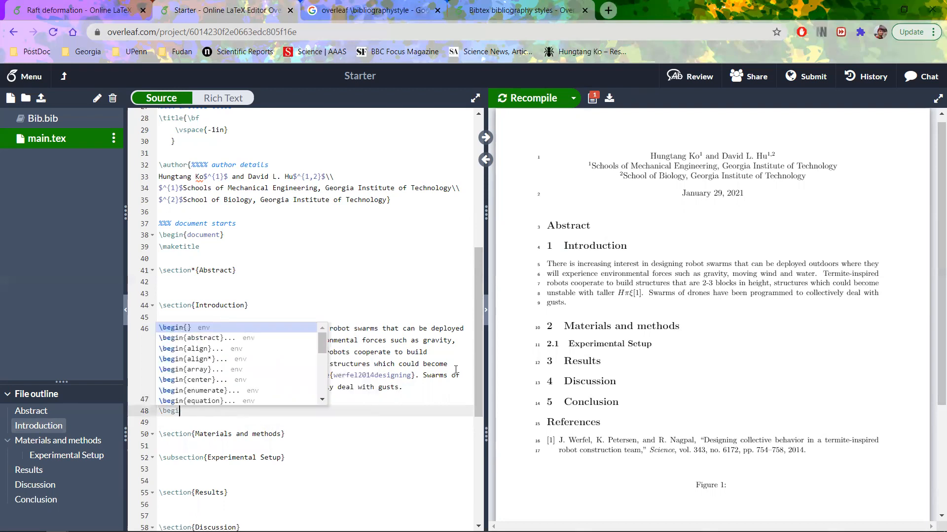
pyautogui.write('equation}')
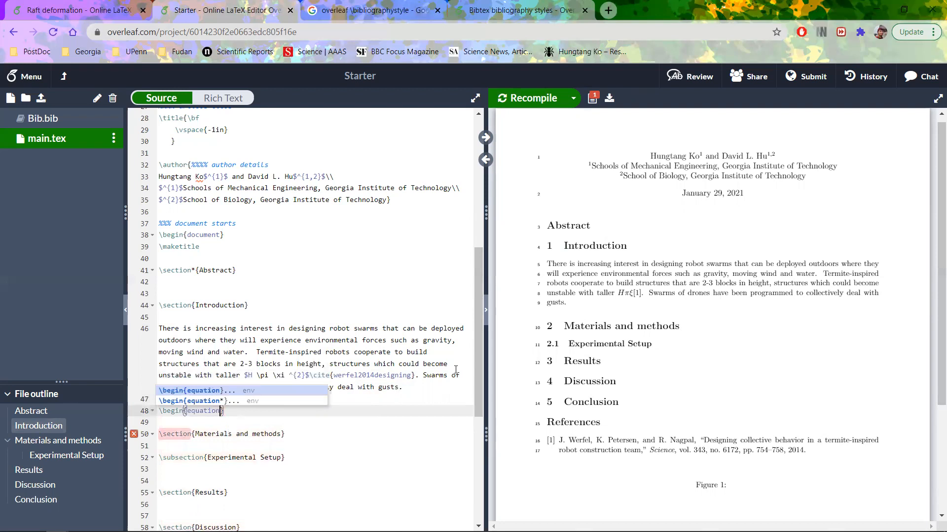
pyautogui.press('Return')
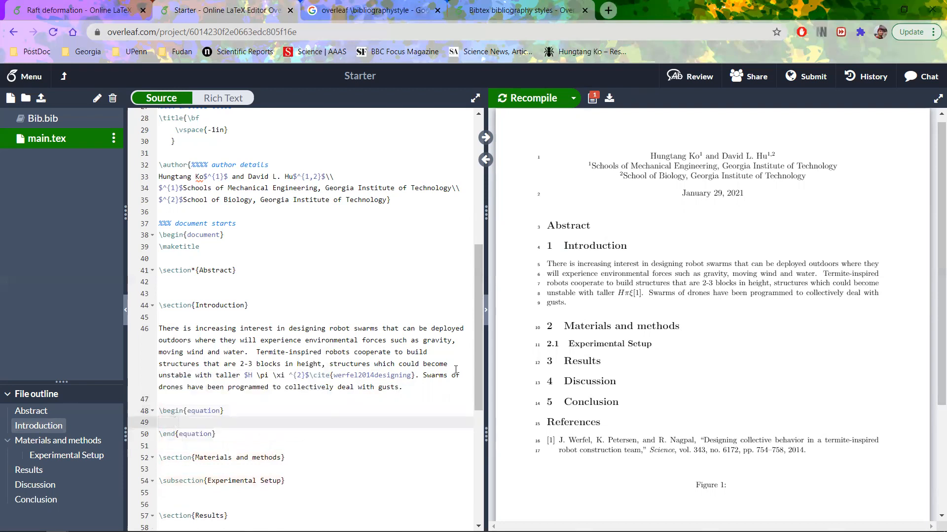
# Write A = \pi r ^2 inside the equation environment and recompile the document.
pyautogui.write('A = \\')
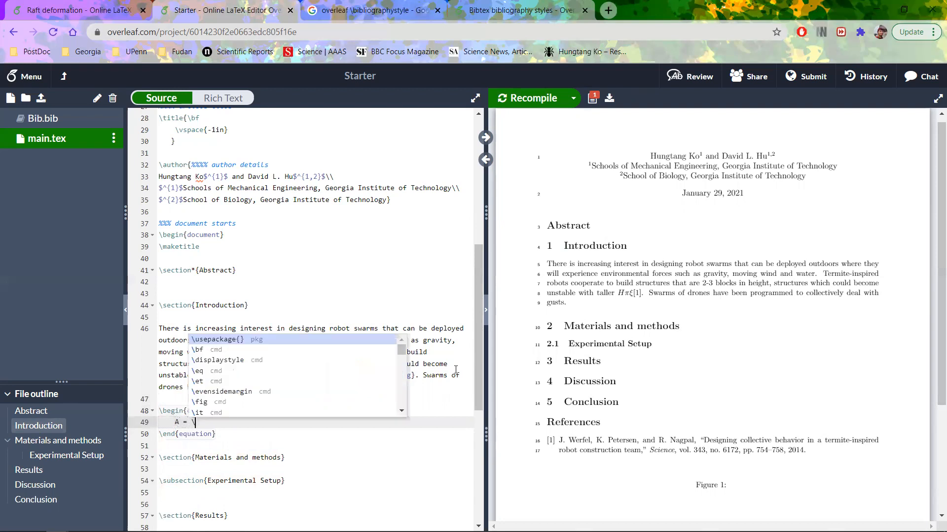
pyautogui.write('pi r ^2')
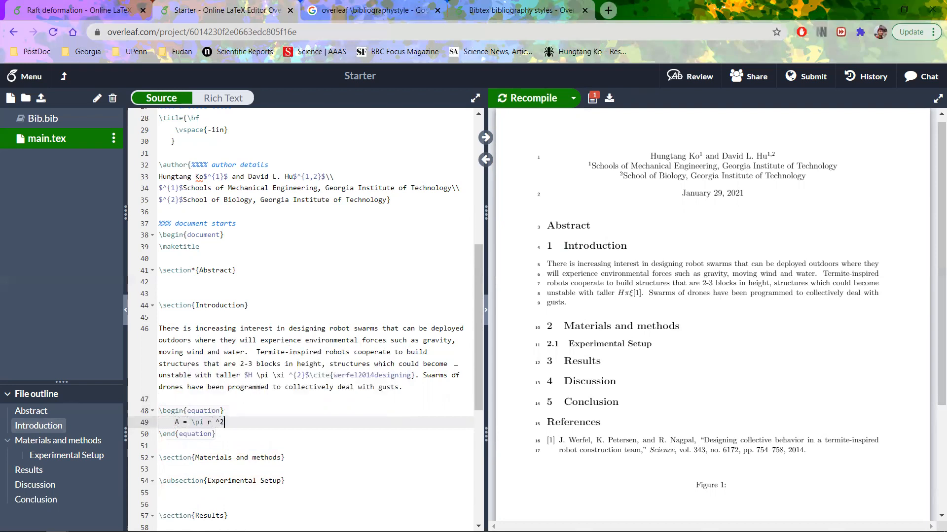
pyautogui.hotkey('ctrl', 'Return')
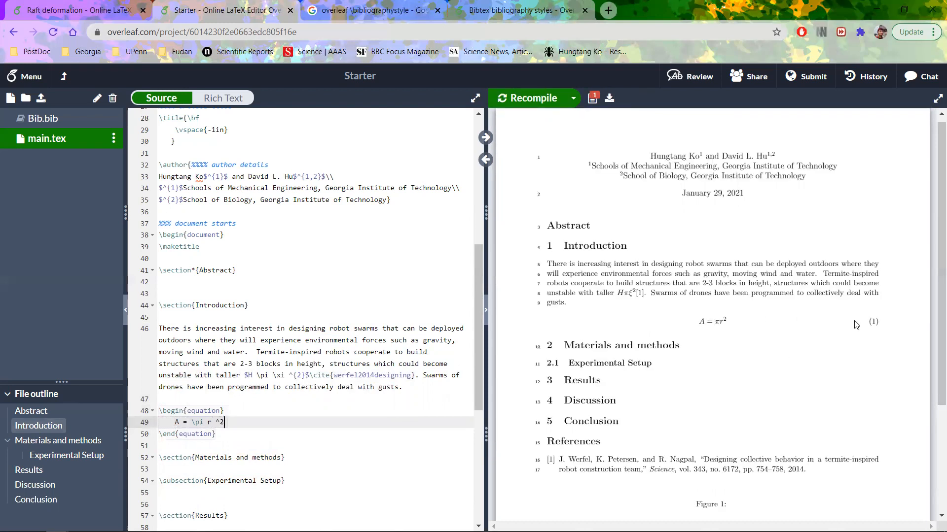
pyautogui.moveTo(224, 434); pyautogui.dragTo(161, 412)
pyautogui.click(161, 413)
pyautogui.moveTo(242, 436); pyautogui.dragTo(164, 412)
pyautogui.click(165, 412)
pyautogui.scroll(-1, 309, 369)
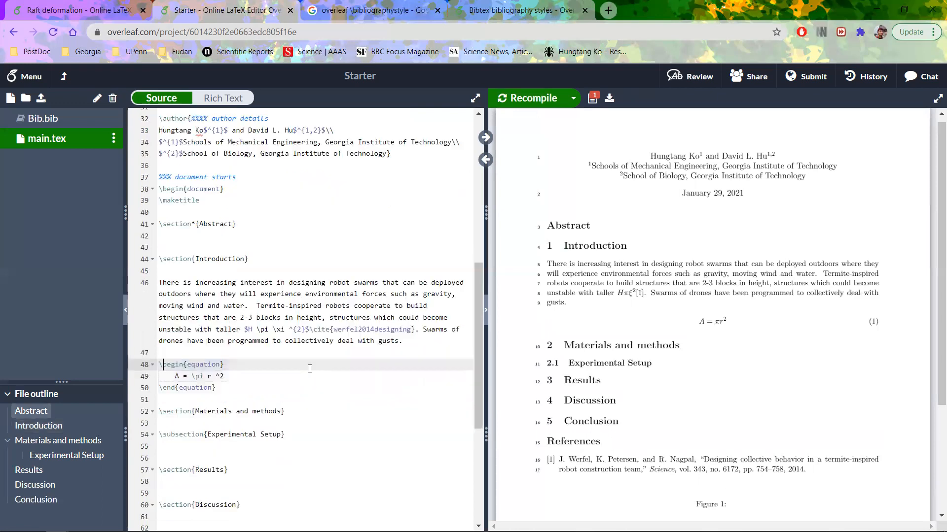
# Switch to the Word guide and open its link to Overleaf's List of Greek letters and math symbols page.
pyautogui.hotkey('alt', 'Tab')
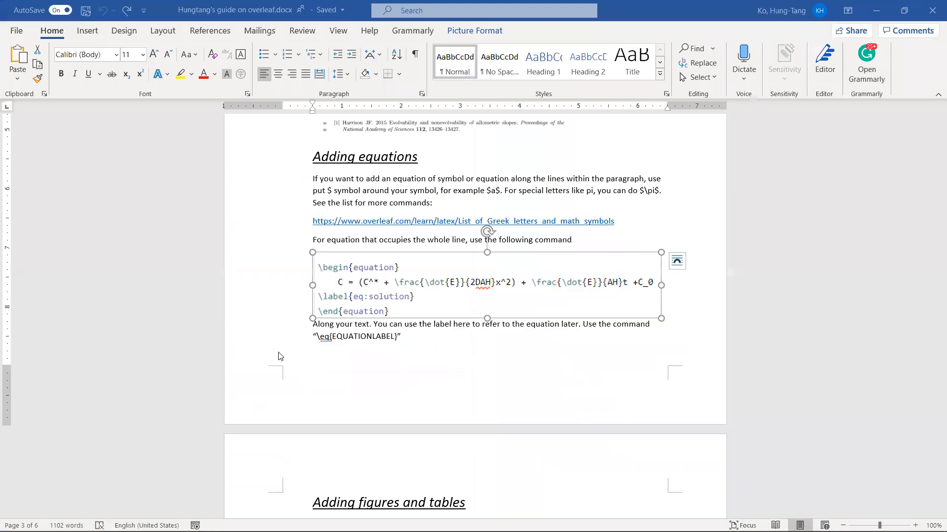
pyautogui.click(395, 221)
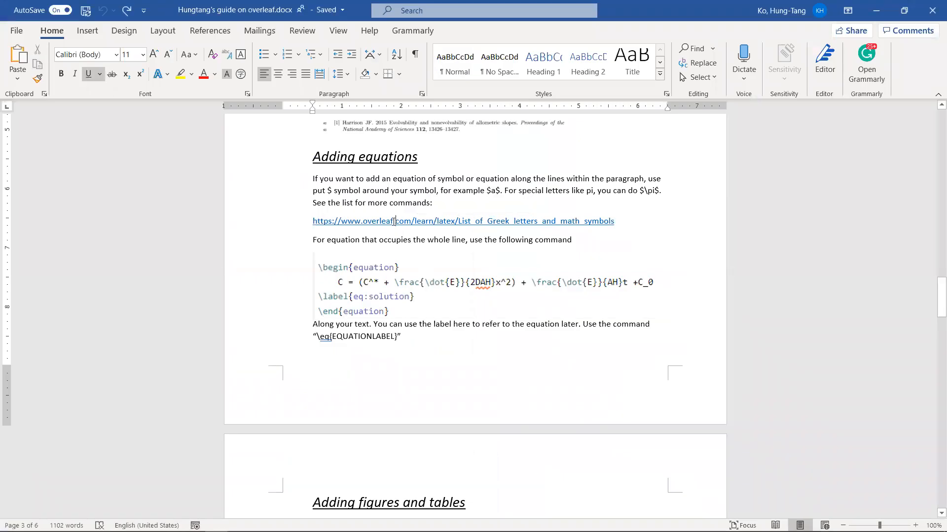
pyautogui.tripleClick(395, 221)
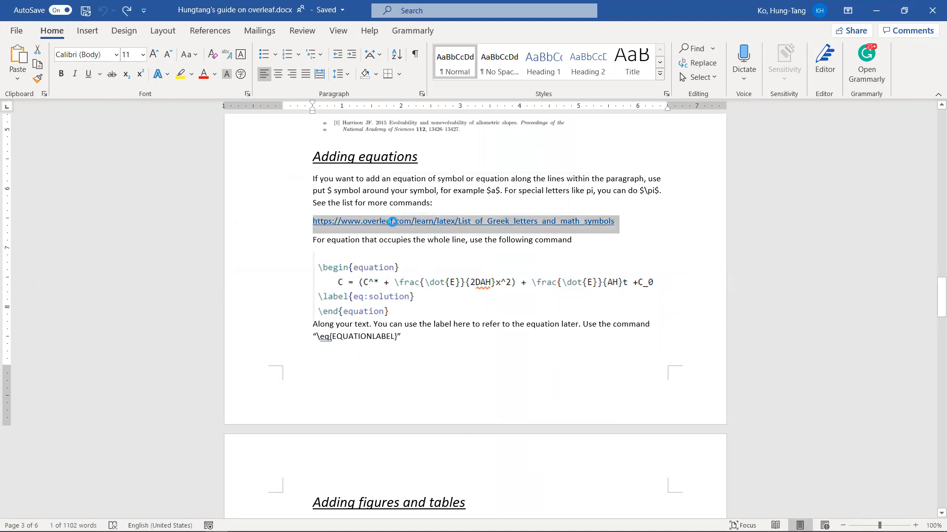
pyautogui.click(393, 222)
pyautogui.keyDown('ctrl'); pyautogui.click(390, 220); pyautogui.keyUp('ctrl')
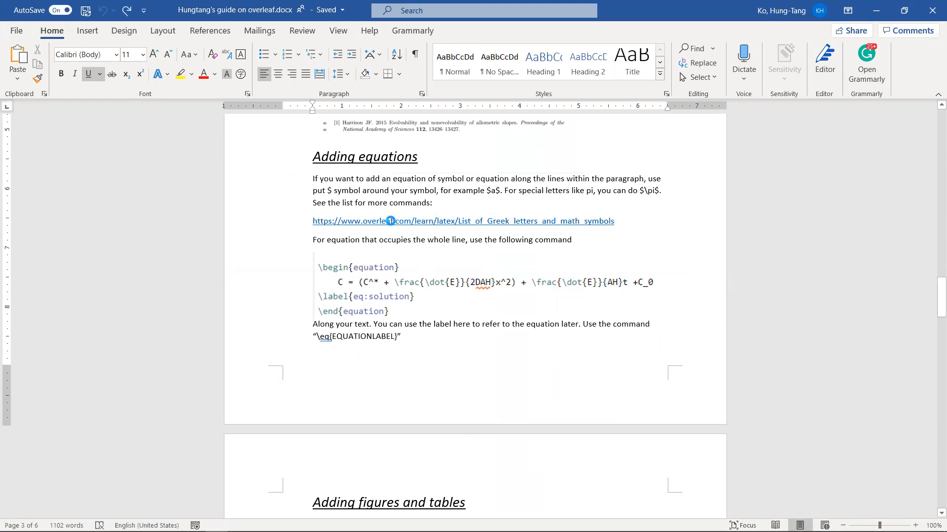
pyautogui.click(563, 308)
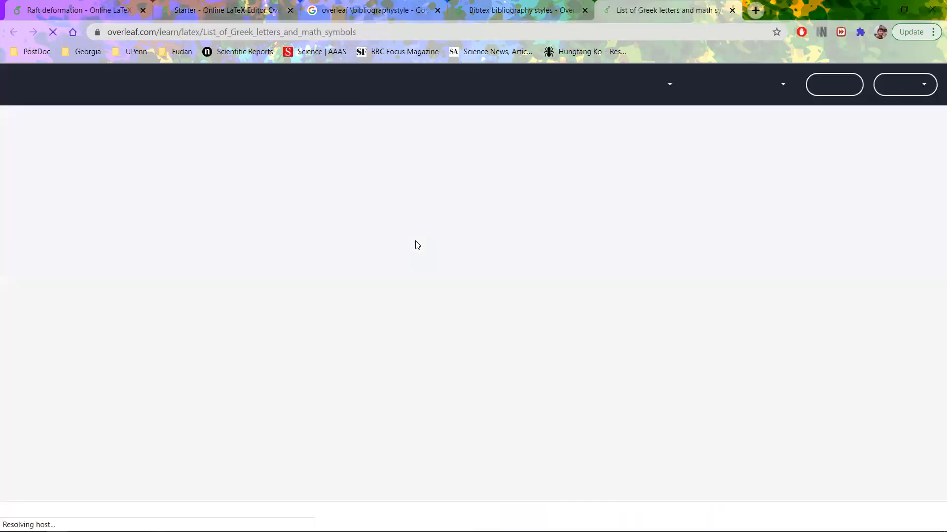
# Look through the Greek letters and math symbols page and open its Mathematical expressions article.
pyautogui.scroll(-10, 495, 326)
pyautogui.scroll(-15, 497, 326)
pyautogui.scroll(8, 497, 325)
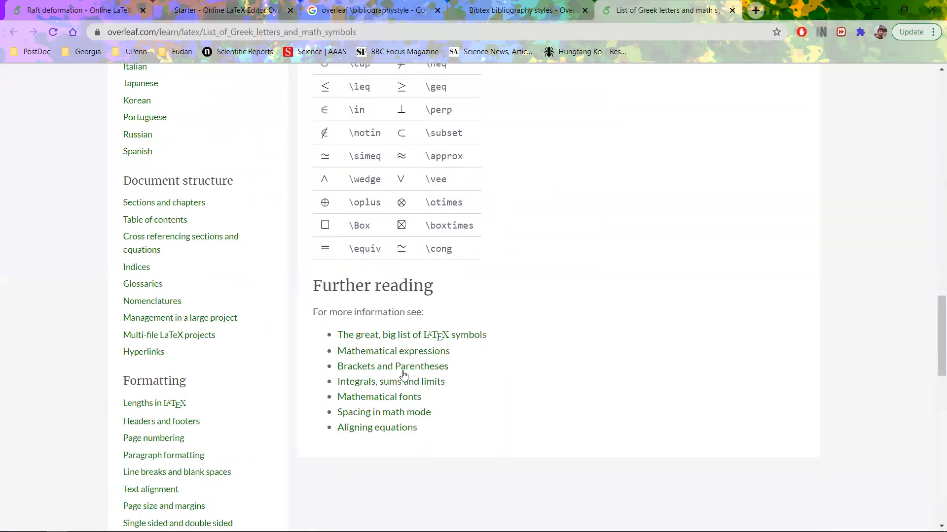
pyautogui.click(405, 353)
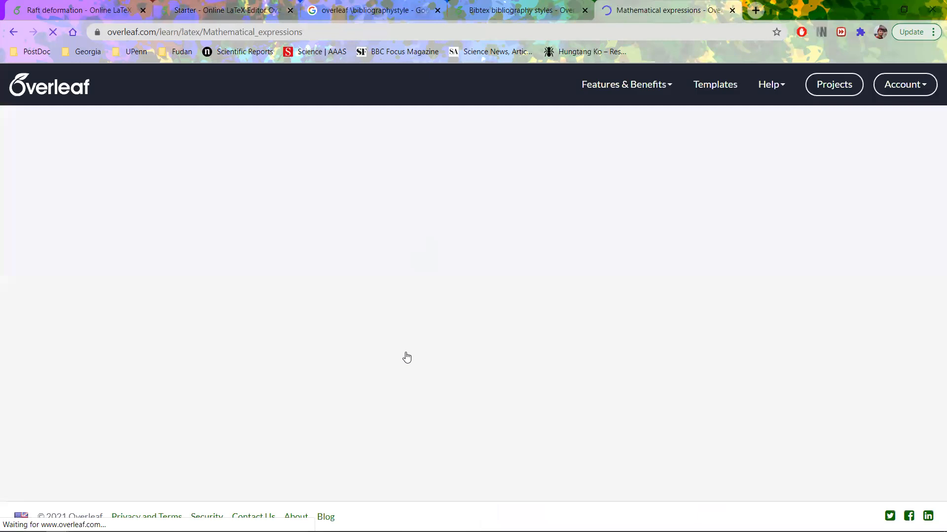
# Examine the Mathematical expressions article, including its mathematical modes, symbol reference guide and further reading list.
pyautogui.scroll(-9, 472, 335)
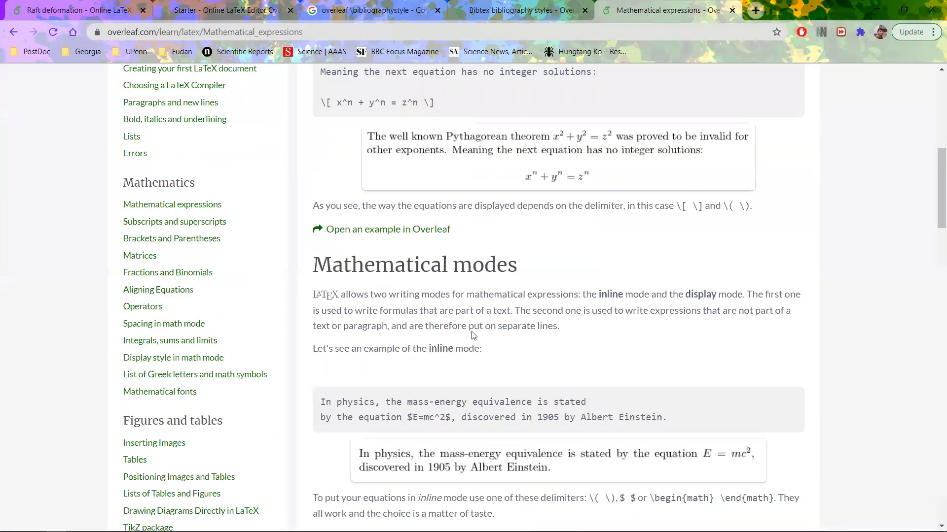
pyautogui.scroll(-5, 472, 336)
pyautogui.scroll(-9, 472, 335)
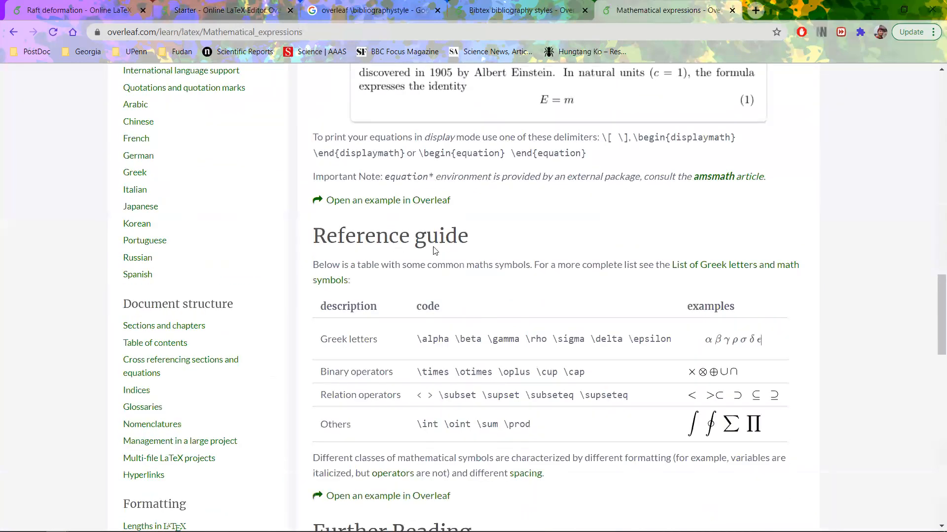
pyautogui.scroll(-9, 596, 239)
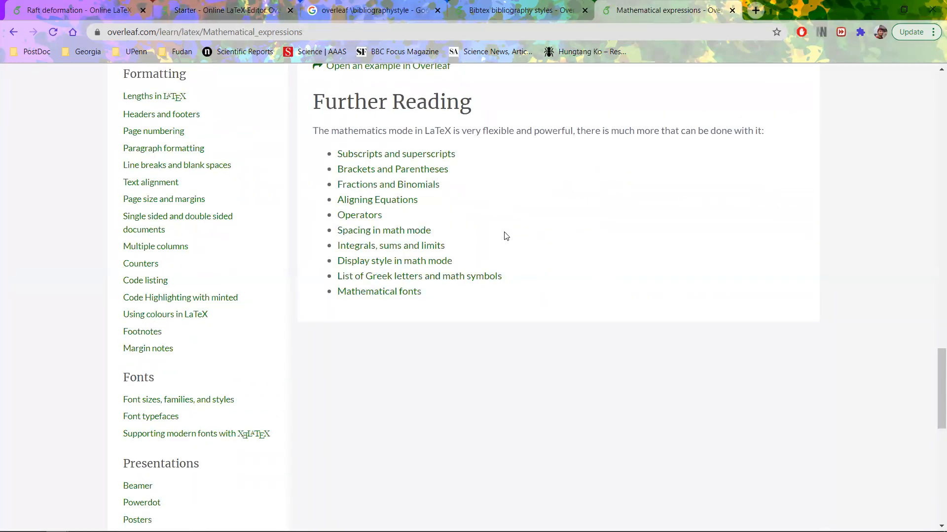
pyautogui.scroll(4, 508, 237)
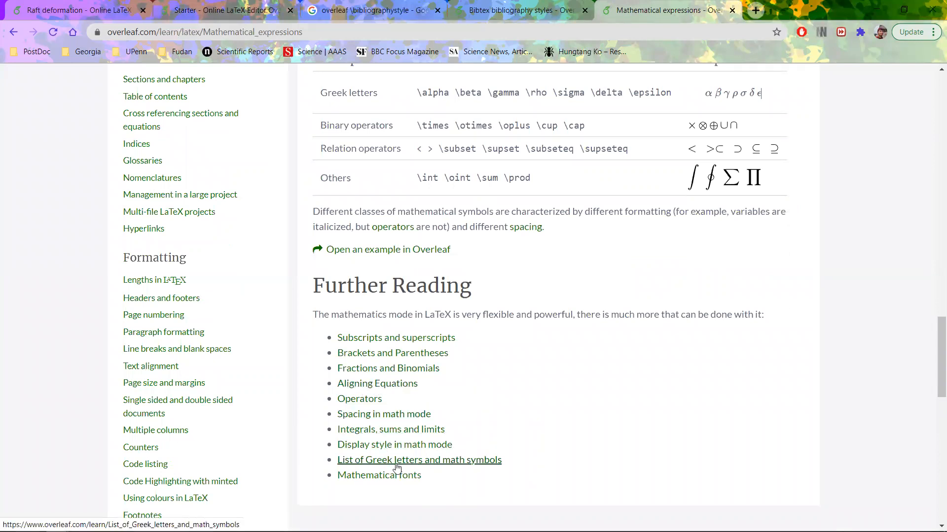
pyautogui.scroll(15, 437, 395)
pyautogui.scroll(15, 437, 395)
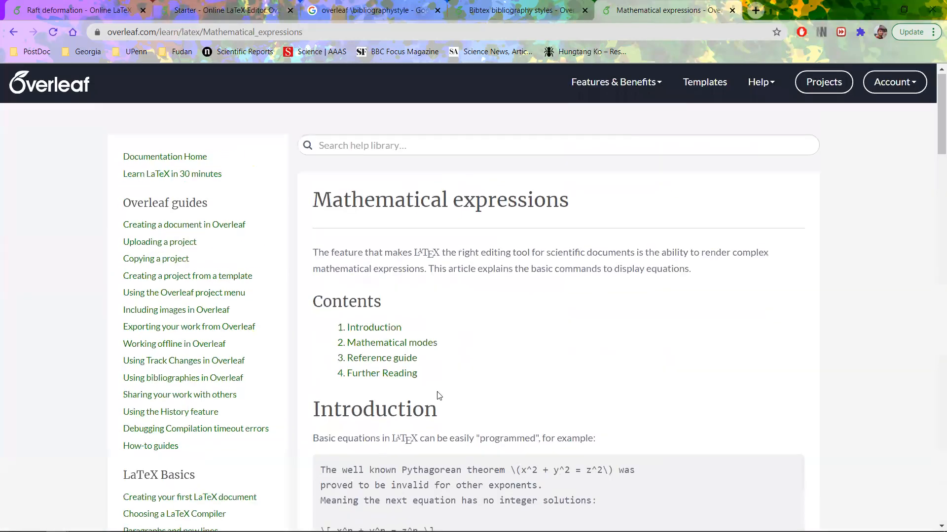
pyautogui.scroll(-6, 439, 392)
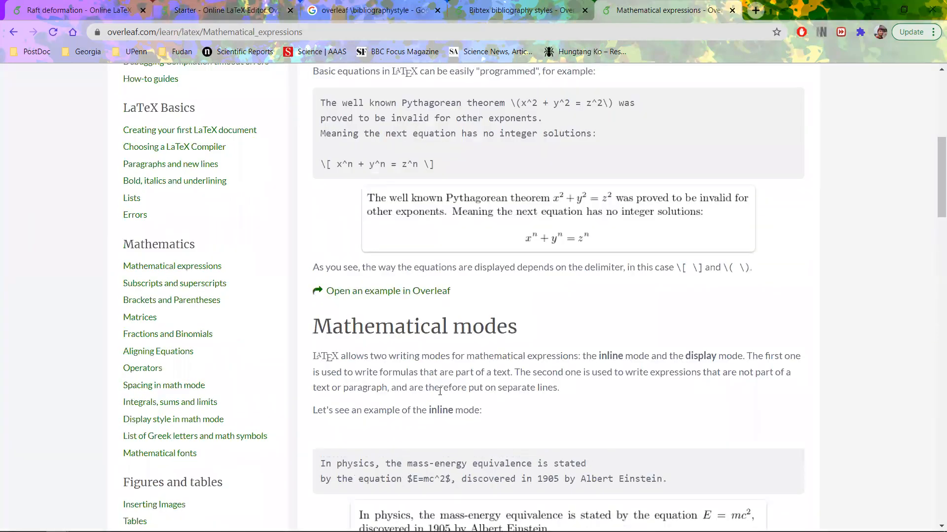
# Return to the Starter project, then copy the quoted \eq{EQUATIONLABEL} command from the Word guide's Adding equations section.
pyautogui.click(224, 9)
pyautogui.scroll(-1, 277, 365)
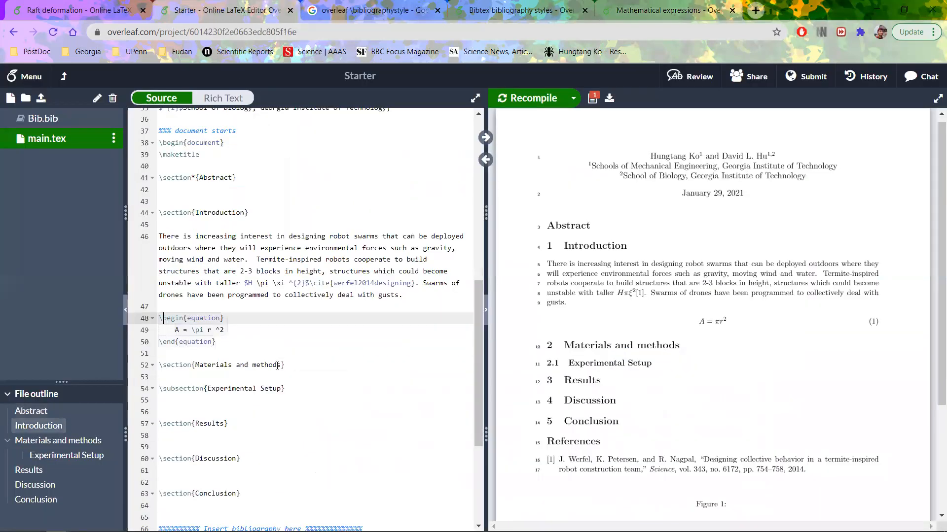
pyautogui.hotkey('alt', 'Tab')
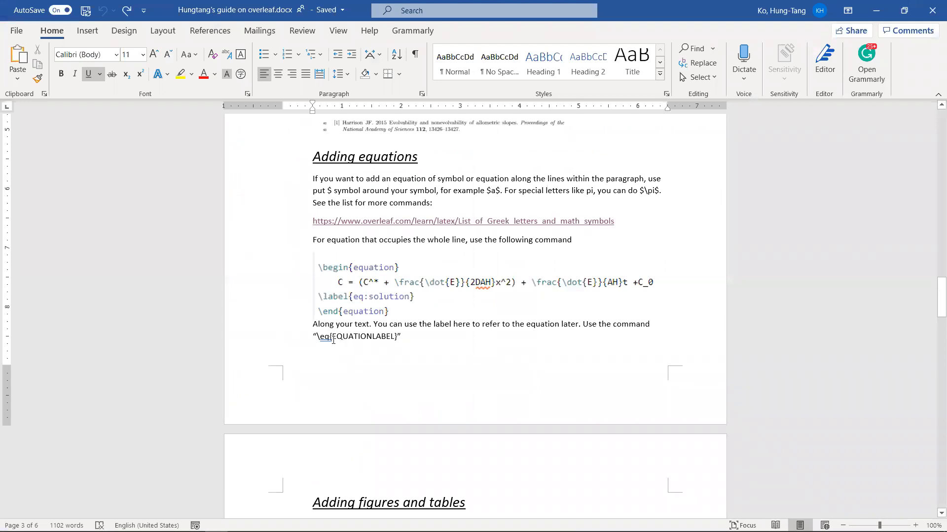
pyautogui.moveTo(318, 337); pyautogui.dragTo(400, 336)
pyautogui.hotkey('ctrl', 'c')
pyautogui.hotkey('alt', 'Tab')
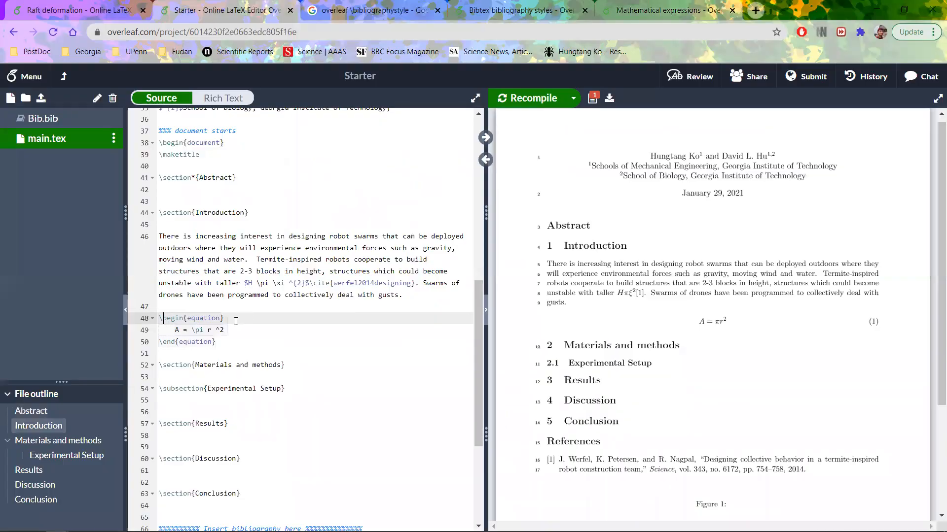
# Paste \eq{EQUATIONLABEL} on a new line below A = \pi r ^2 and remove its quotation marks.
pyautogui.click(231, 333)
pyautogui.press('Return')
pyautogui.hotkey('ctrl', 'v')
pyautogui.press('Home')
pyautogui.press('Right')
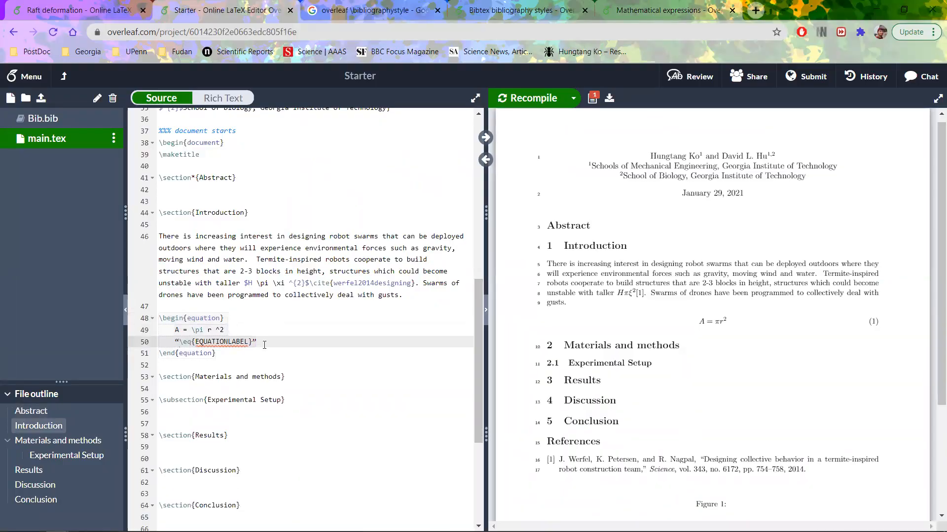
pyautogui.press('BackSpace')
pyautogui.click(269, 339)
pyautogui.press('BackSpace')
# Check the label example in the Word guide and replace the pasted \eq{EQUATIONLABEL} in the equation environment with \label{EQ1}.
pyautogui.hotkey('alt', 'Tab')
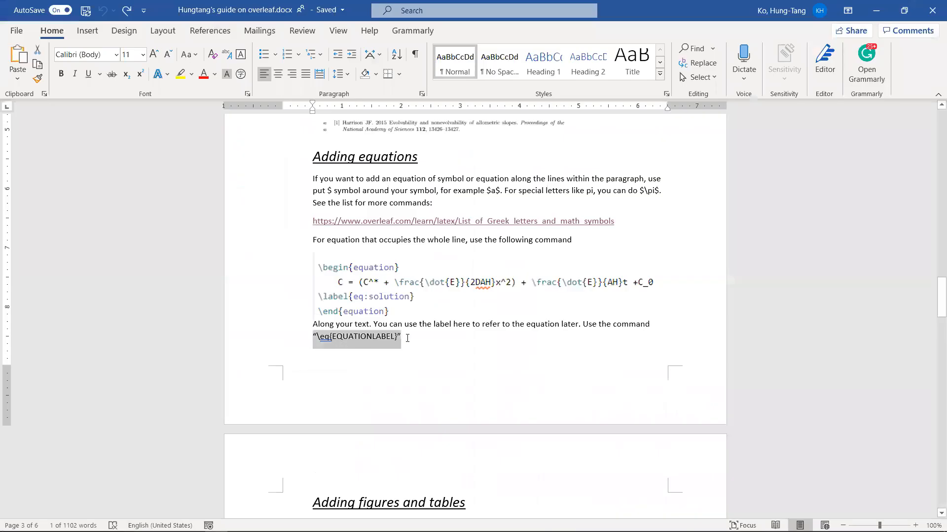
pyautogui.scroll(1, 408, 335)
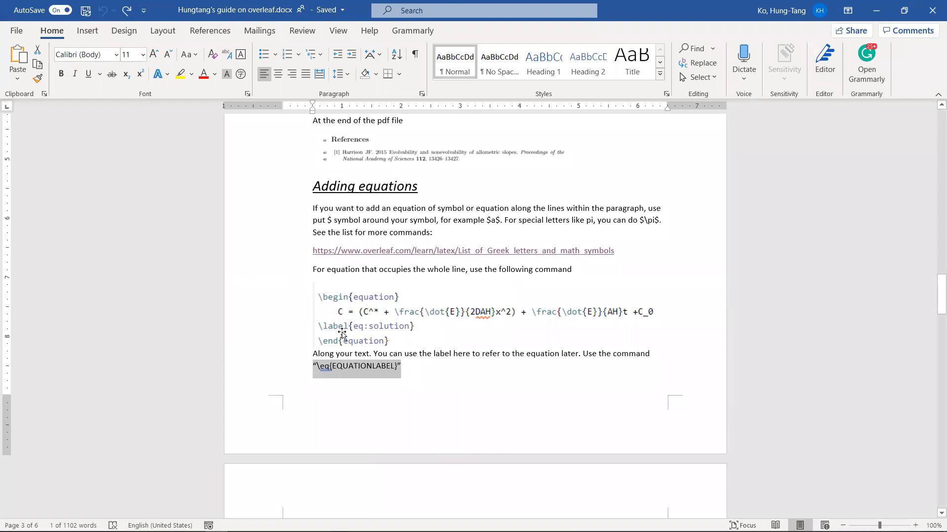
pyautogui.hotkey('alt', 'Tab')
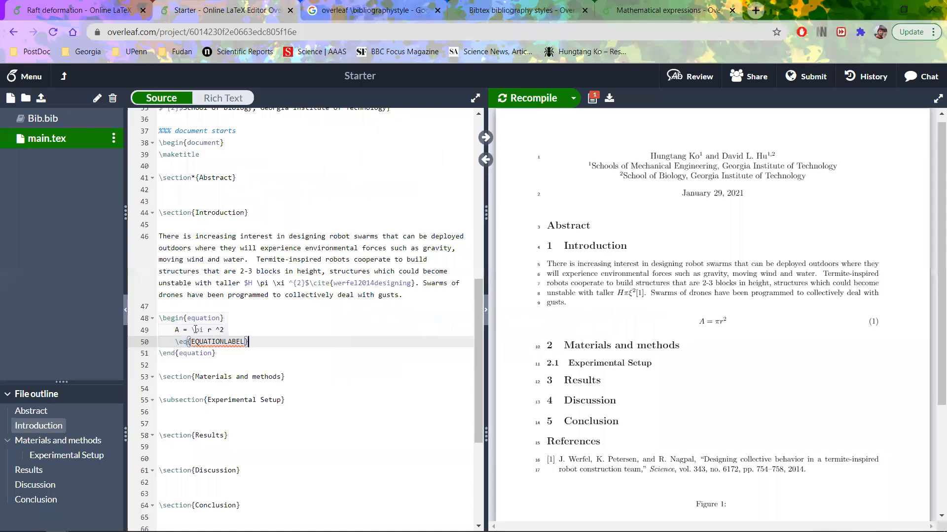
pyautogui.moveTo(248, 342); pyautogui.dragTo(148, 344)
pyautogui.press('BackSpace')
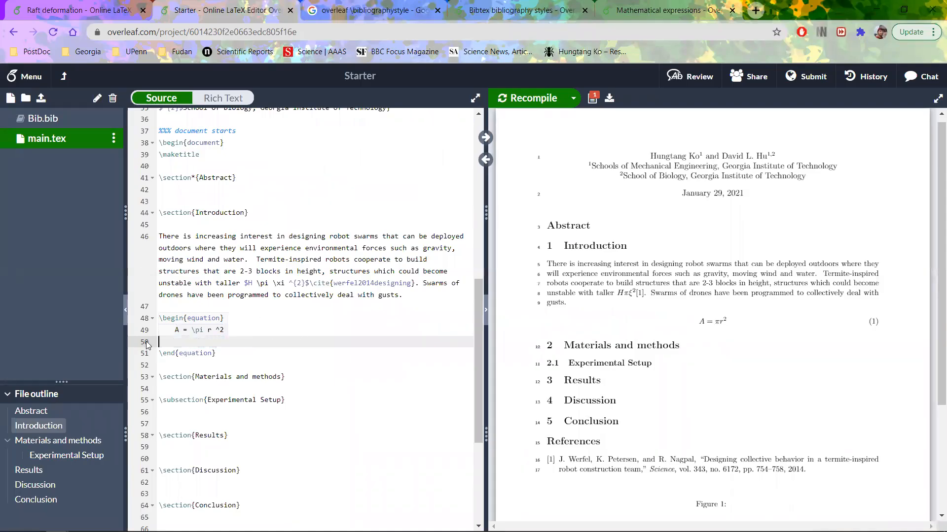
pyautogui.write('\\label')
pyautogui.press('Return')
pyautogui.write('EQ1')
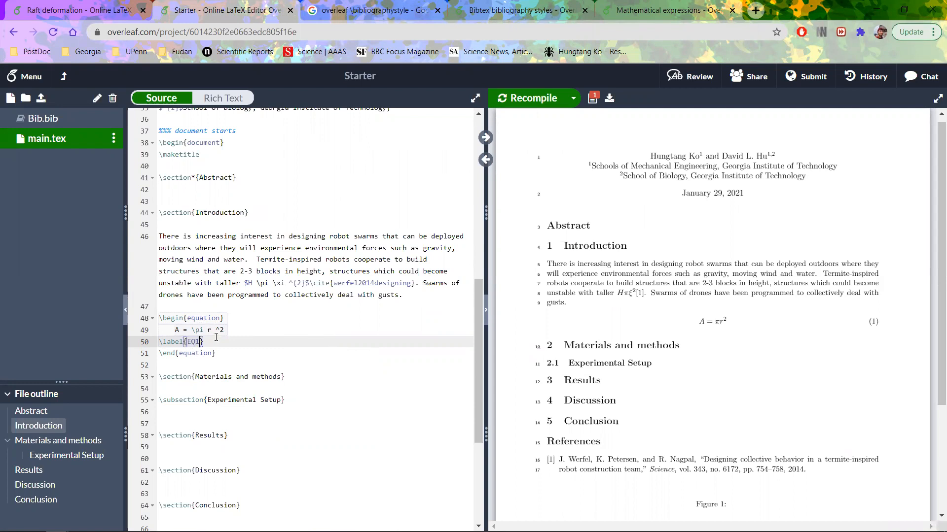
# Add the placeholder text XXXXXX. below the equation environment, separated by one blank line above and below.
pyautogui.click(345, 270)
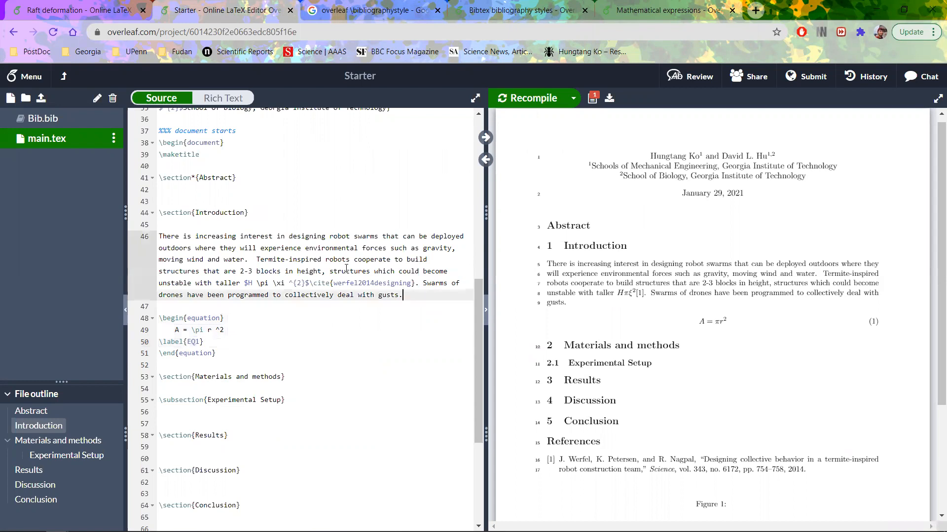
pyautogui.click(253, 259)
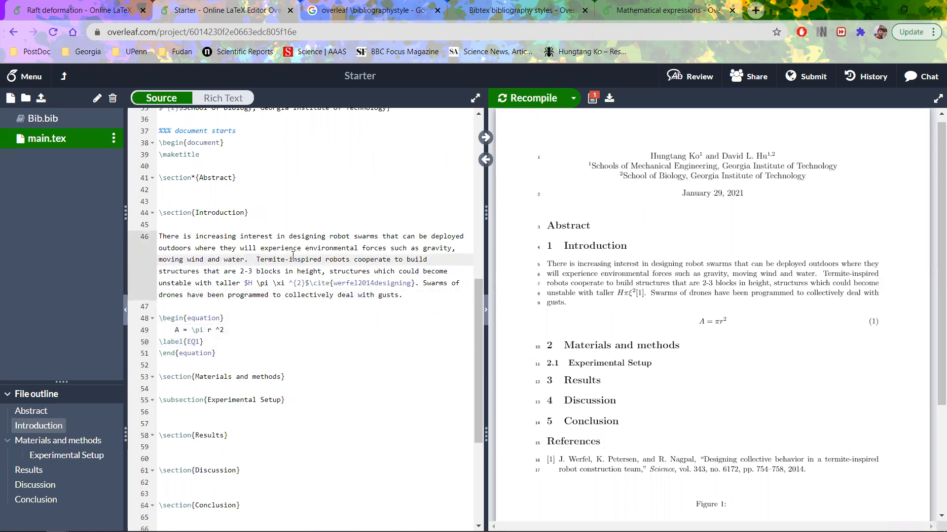
pyautogui.click(220, 363)
pyautogui.press('Return')
pyautogui.press('Return')
pyautogui.press('Return')
pyautogui.write('xxxxxx')
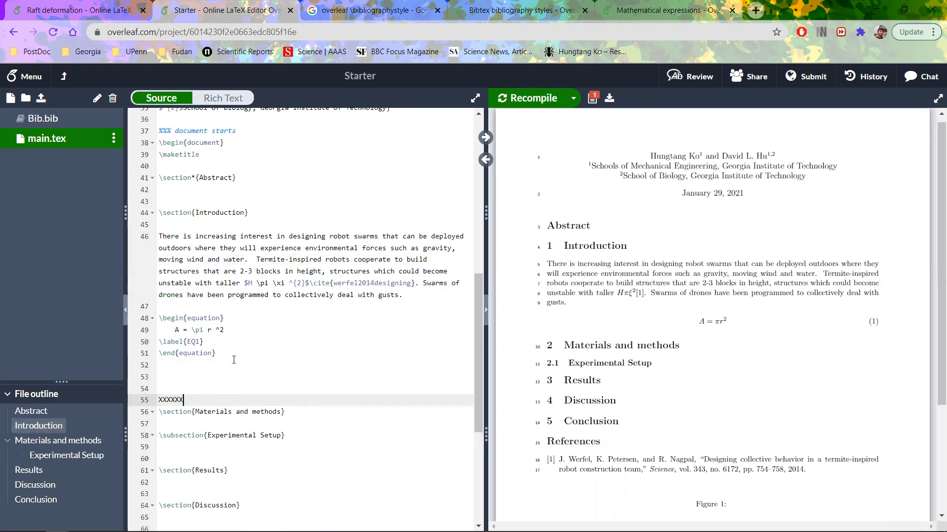
pyautogui.write('.')
pyautogui.press('Return')
pyautogui.press('Left')
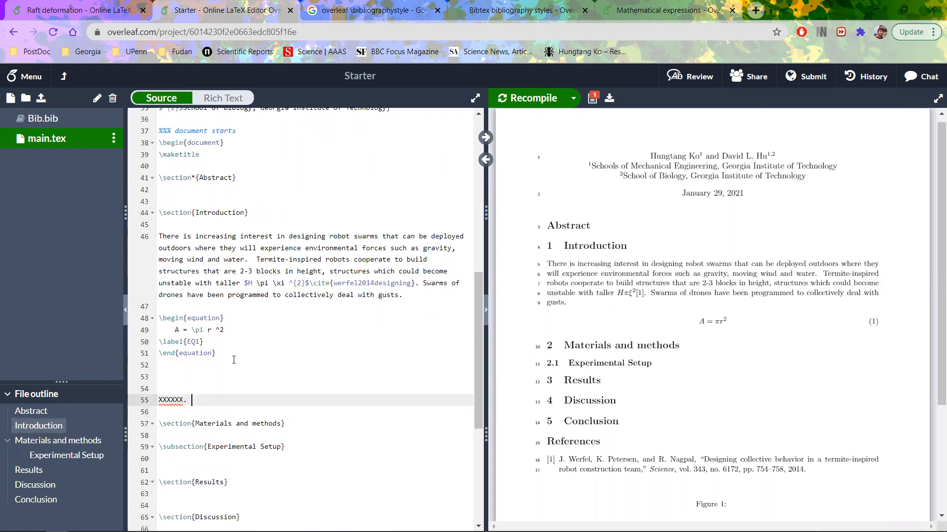
pyautogui.press('Up')
pyautogui.press('BackSpace')
pyautogui.press('BackSpace')
pyautogui.press('Down')
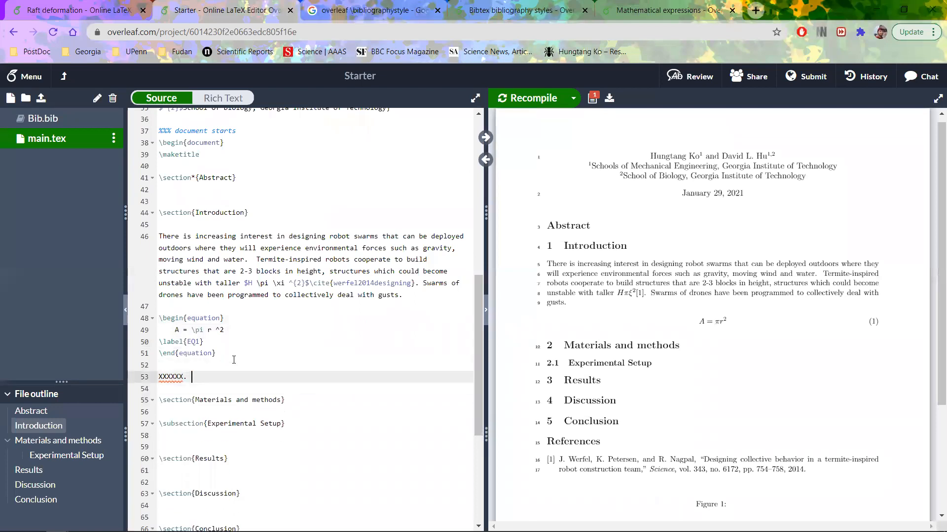
# Add the cross-reference \ref{EQ1} after the XXXXXX. placeholder and recompile the document.
pyautogui.write('ef')
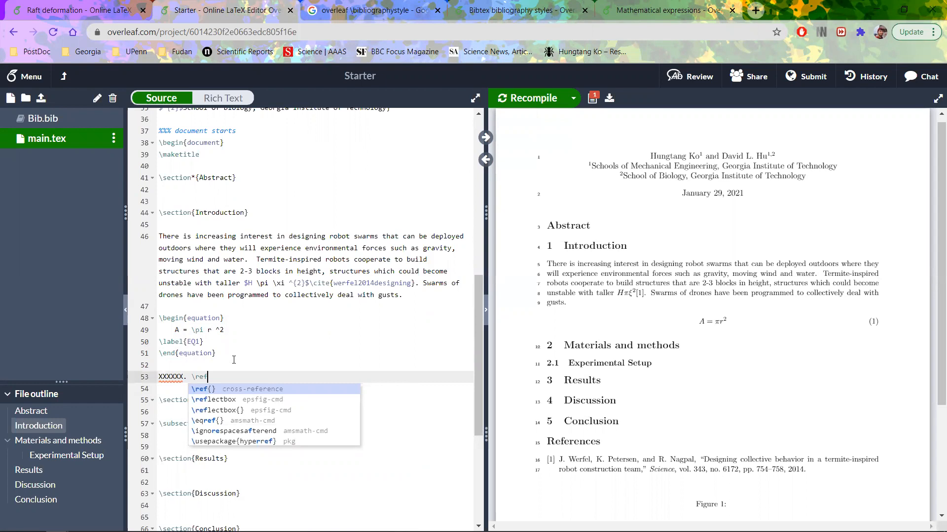
pyautogui.write('{')
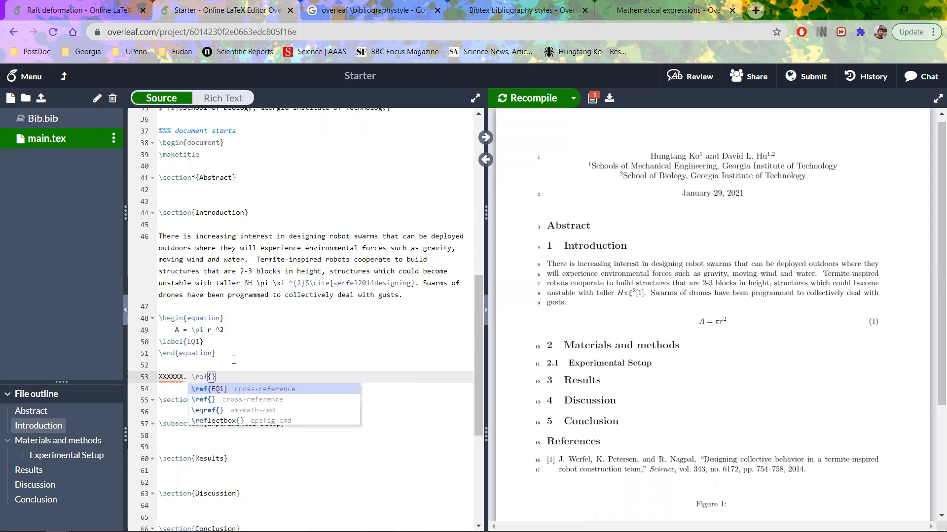
pyautogui.click(227, 389)
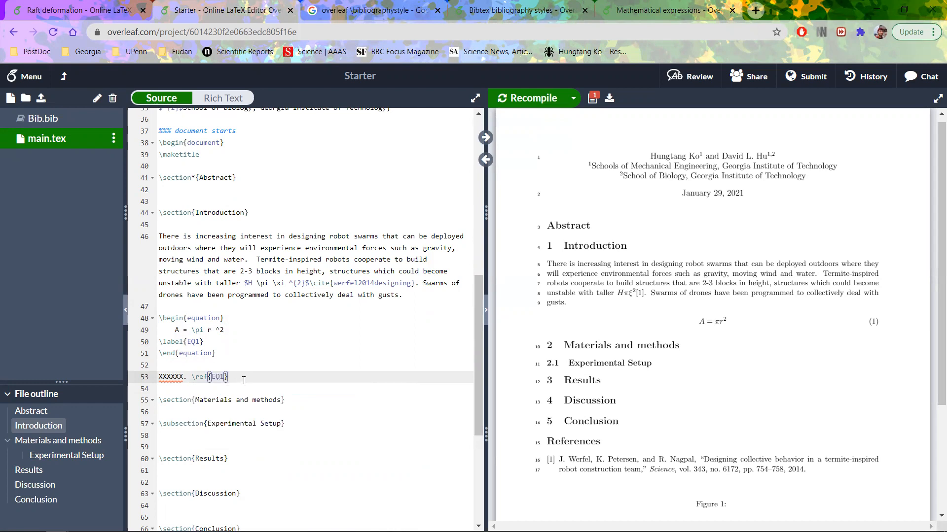
pyautogui.hotkey('ctrl', 's')
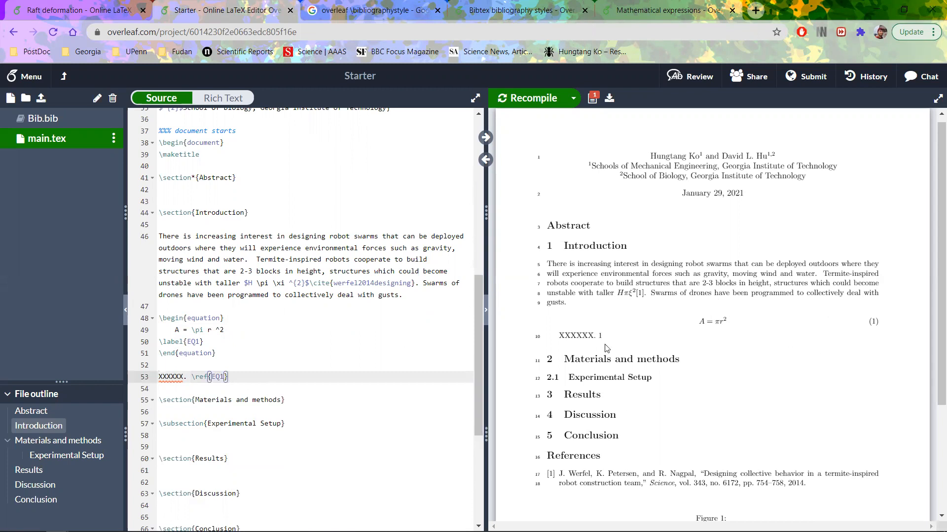
# Delete the period after XXXXXX and inspect the custom \eq command definition in the preamble.
pyautogui.click(185, 378)
pyautogui.press('BackSpace')
pyautogui.scroll(9, 294, 348)
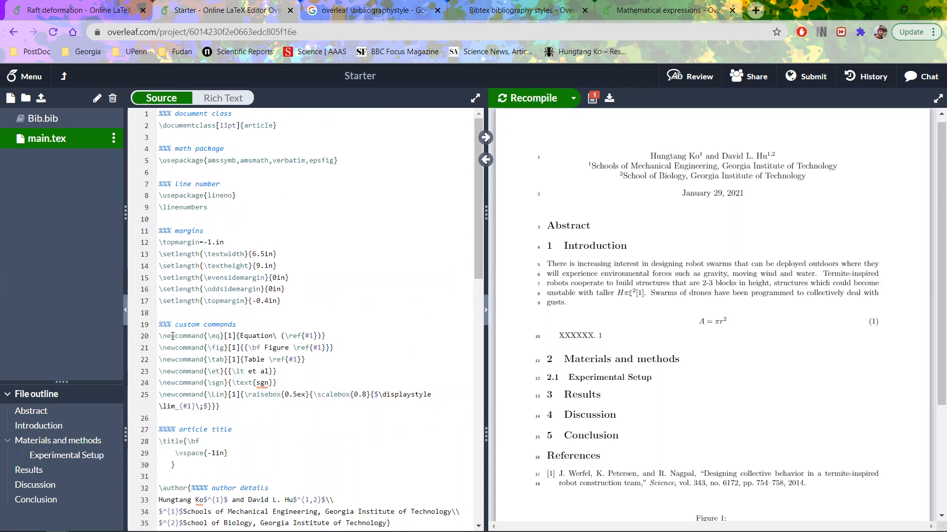
pyautogui.moveTo(208, 338); pyautogui.dragTo(225, 339)
pyautogui.click(225, 339)
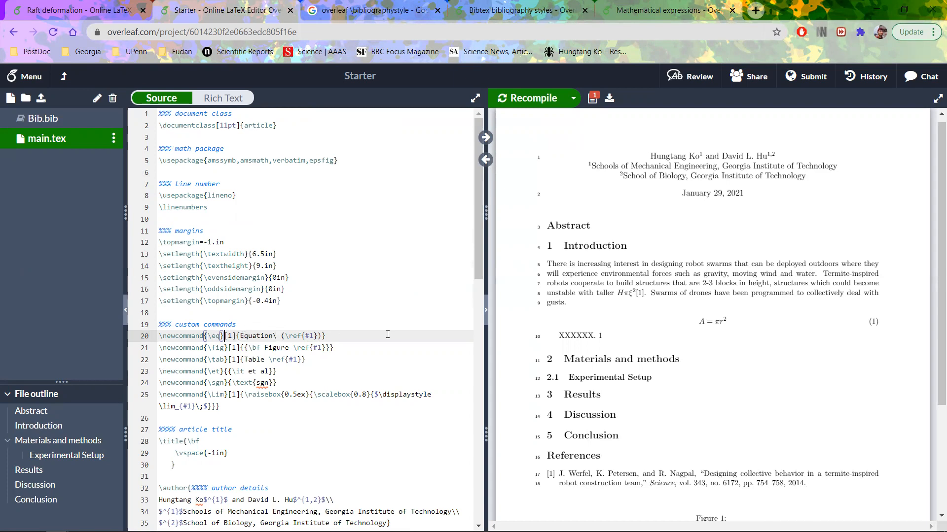
pyautogui.scroll(-12, 387, 276)
pyautogui.scroll(5, 297, 347)
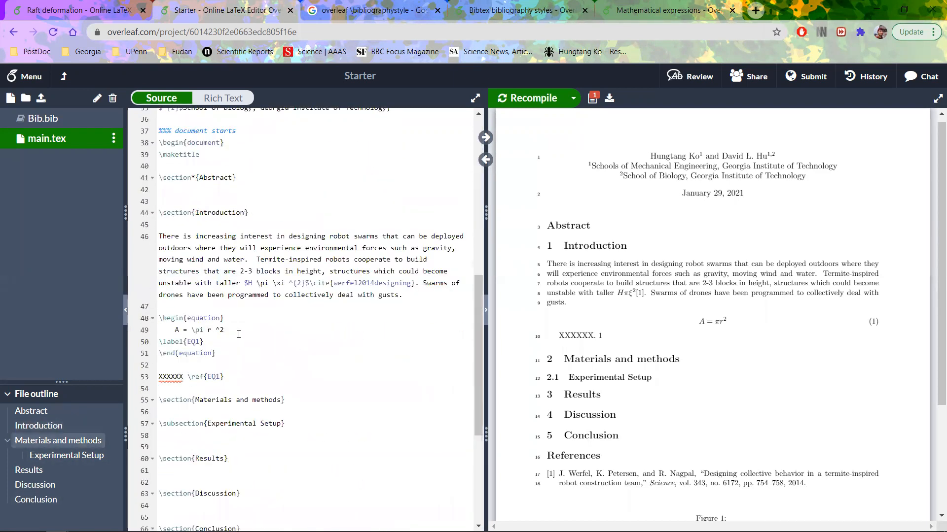
# Duplicate the XXXXXX \ref{EQ1} line below itself, leaving one blank line between the two.
pyautogui.moveTo(225, 377); pyautogui.dragTo(136, 376)
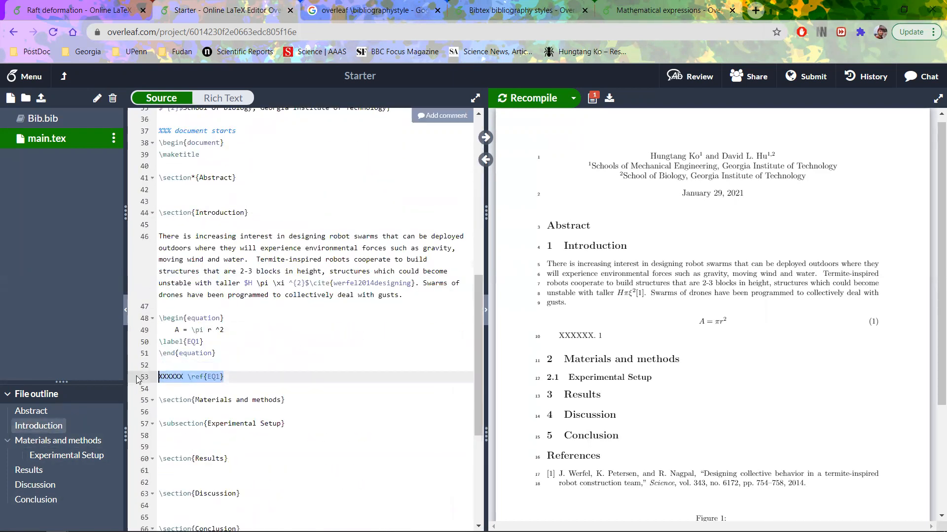
pyautogui.hotkey('ctrl', 'c')
pyautogui.press('End')
pyautogui.press('Return')
pyautogui.press('Return')
pyautogui.hotkey('ctrl', 'v')
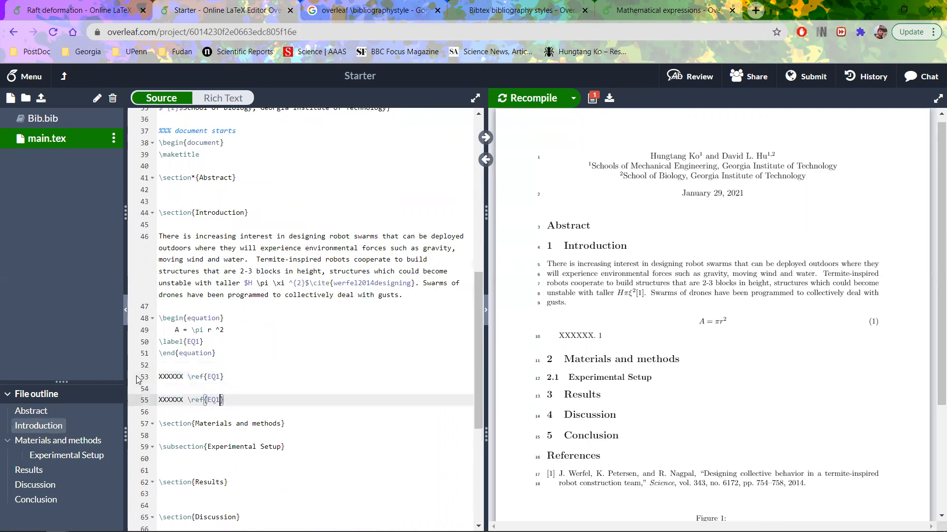
# Change \ref to the custom \eq command in the second XXXXXX line and recompile the document.
pyautogui.press('Left')
pyautogui.press('Left')
pyautogui.press('Left')
pyautogui.press('Left')
pyautogui.press('BackSpace')
pyautogui.press('BackSpace')
pyautogui.press('BackSpace')
pyautogui.write('c')
pyautogui.press('BackSpace')
pyautogui.write('eq')
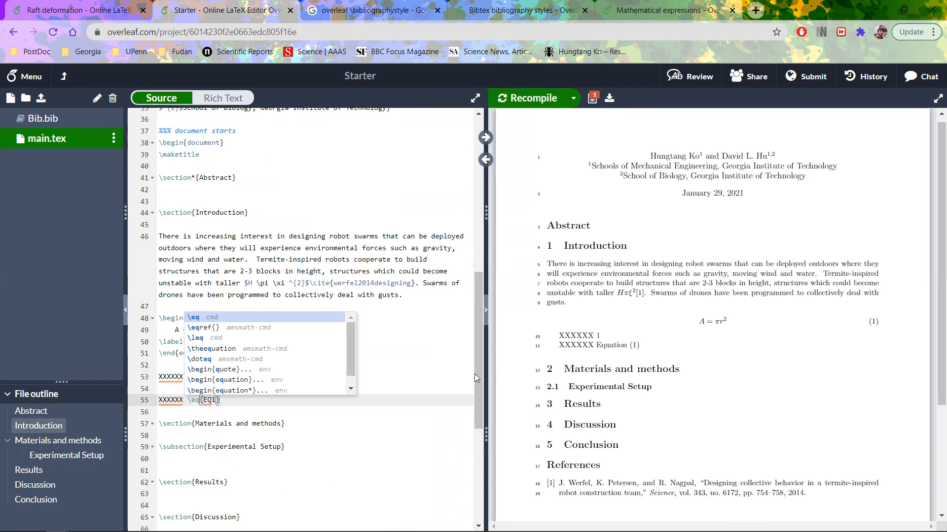
pyautogui.click(457, 375)
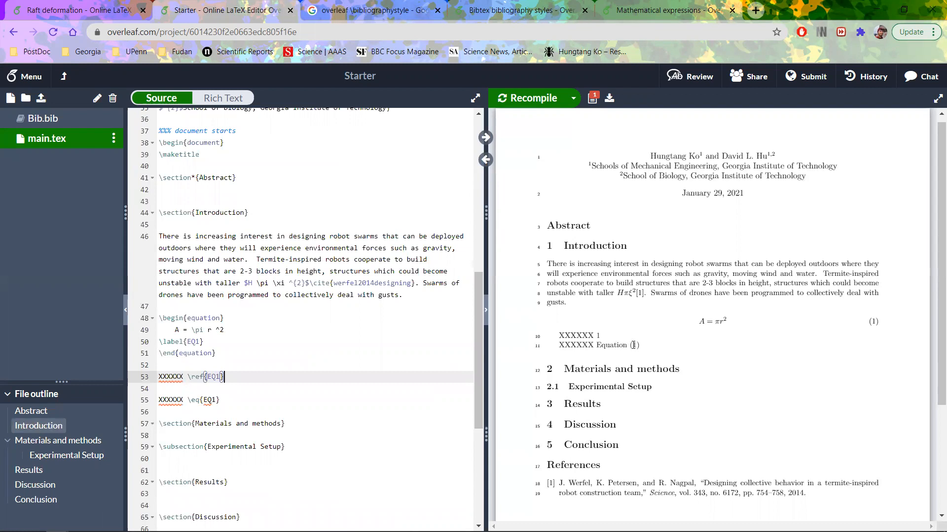
# Highlight the EQ1 argument of the \eq command in the second placeholder line.
pyautogui.click(244, 403)
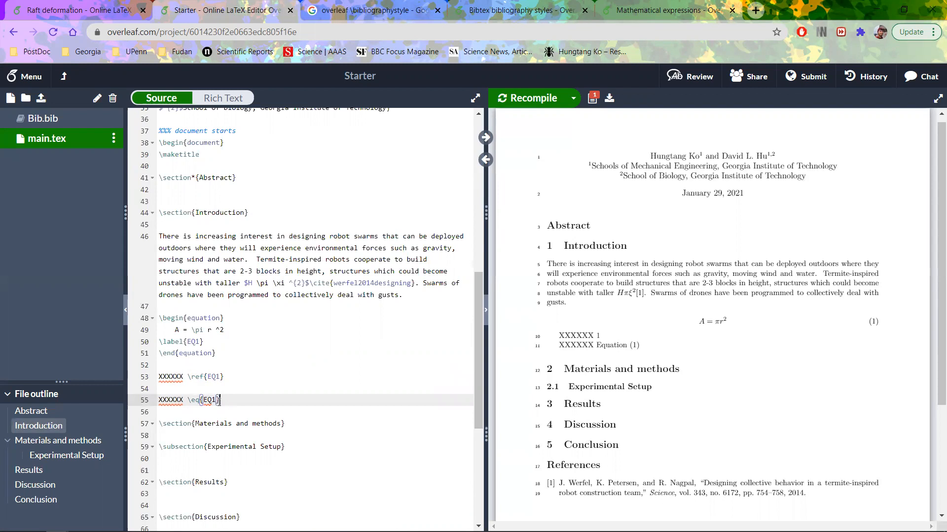
pyautogui.moveTo(219, 402); pyautogui.dragTo(201, 401)
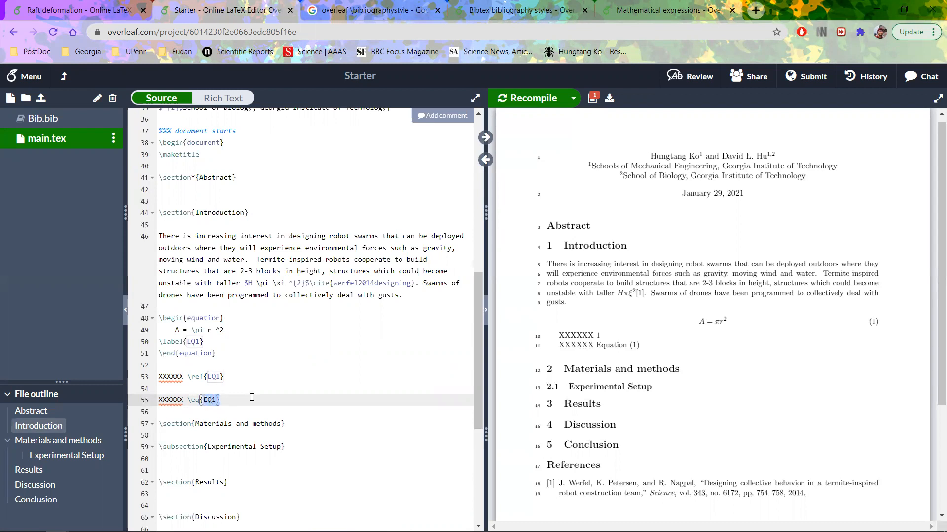
# Remove the EQ1 argument from the \eq command in the second XXXXXX line, leaving empty braces.
pyautogui.press('BackSpace')
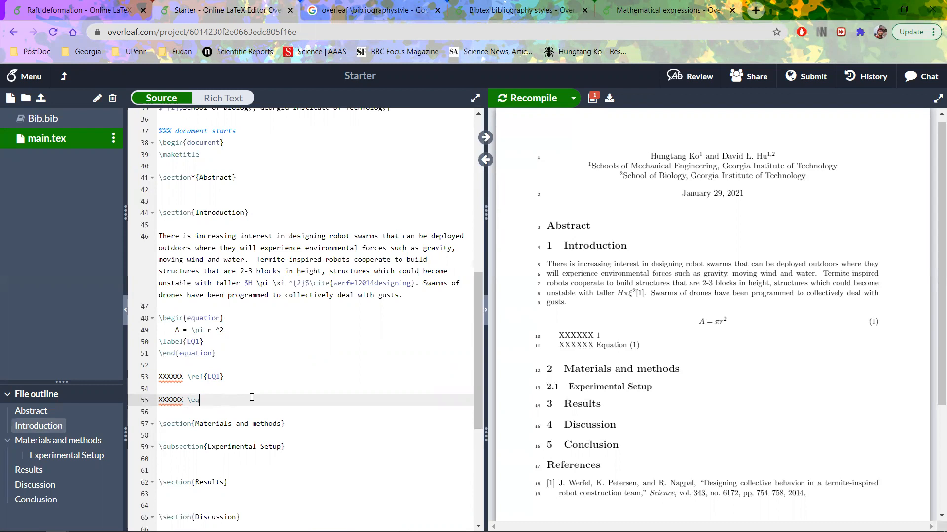
pyautogui.write('{')
# Label the figure environment at the end of the document FIG1.
pyautogui.scroll(-10, 358, 373)
pyautogui.scroll(4, 227, 373)
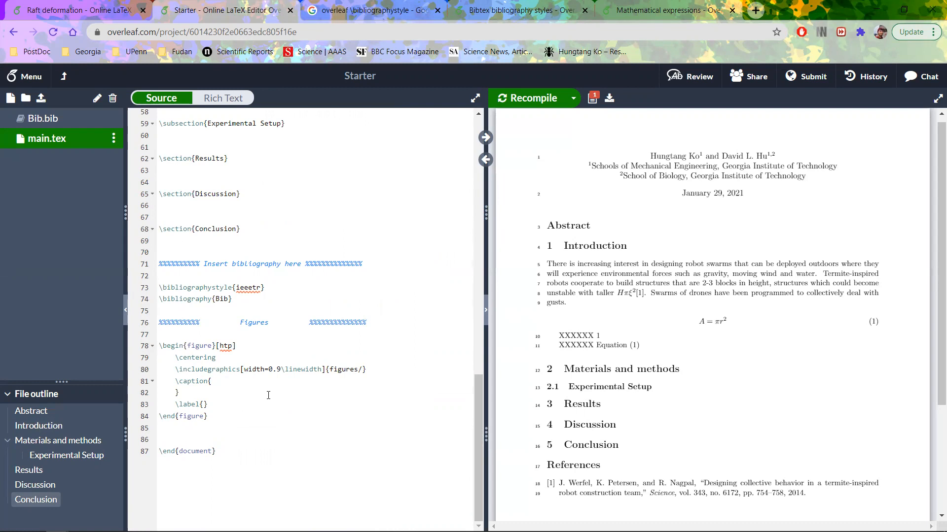
pyautogui.click(204, 404)
pyautogui.write('FIG1')
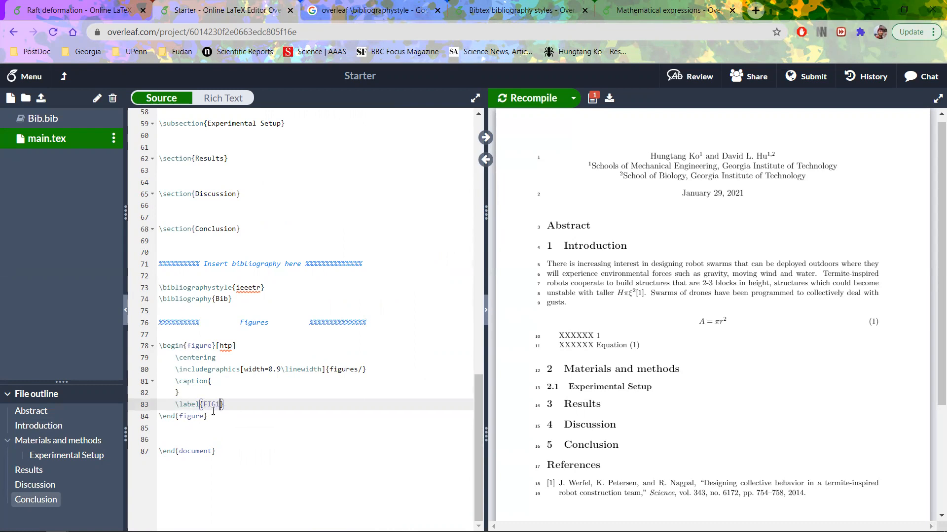
# Replace the empty \eq{} command in the second XXXXXX line with \ref{FIG1}.
pyautogui.scroll(6, 273, 391)
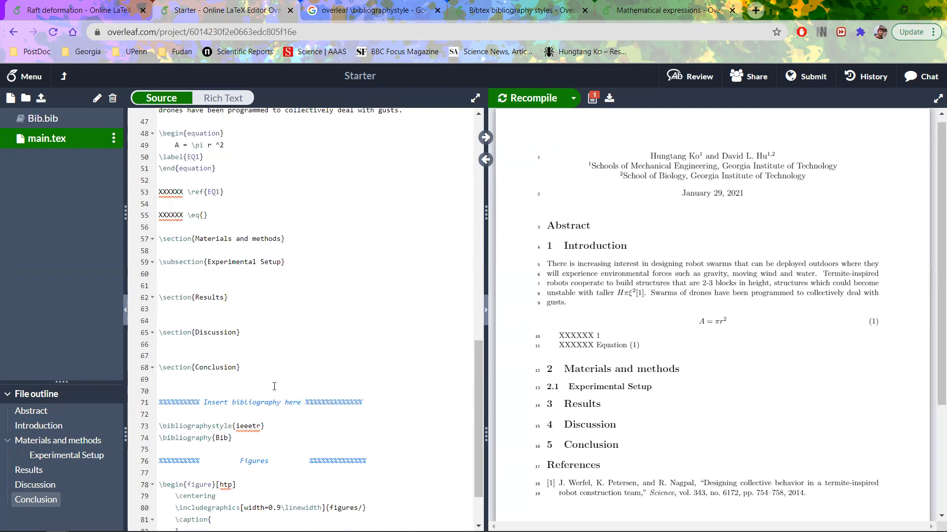
pyautogui.click(219, 398)
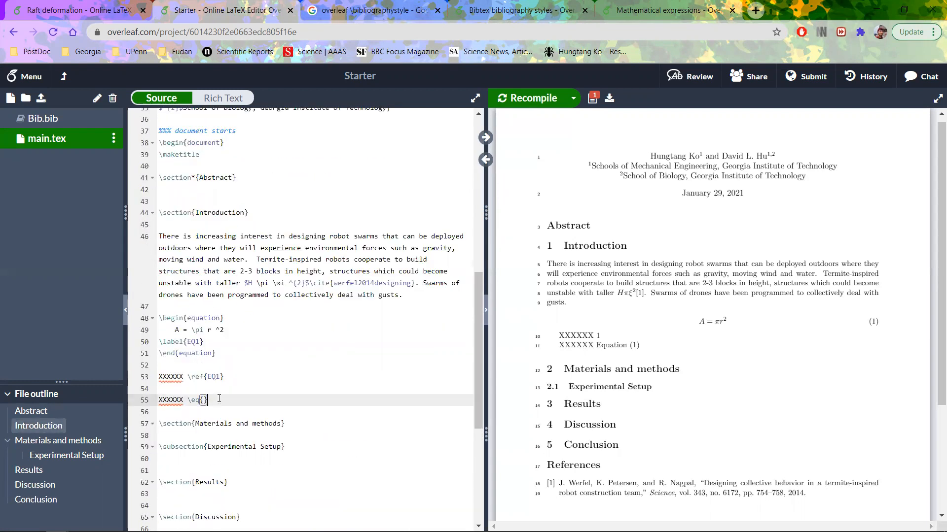
pyautogui.press('BackSpace')
pyautogui.press('BackSpace')
pyautogui.press('BackSpace')
pyautogui.press('BackSpace')
pyautogui.write('ref')
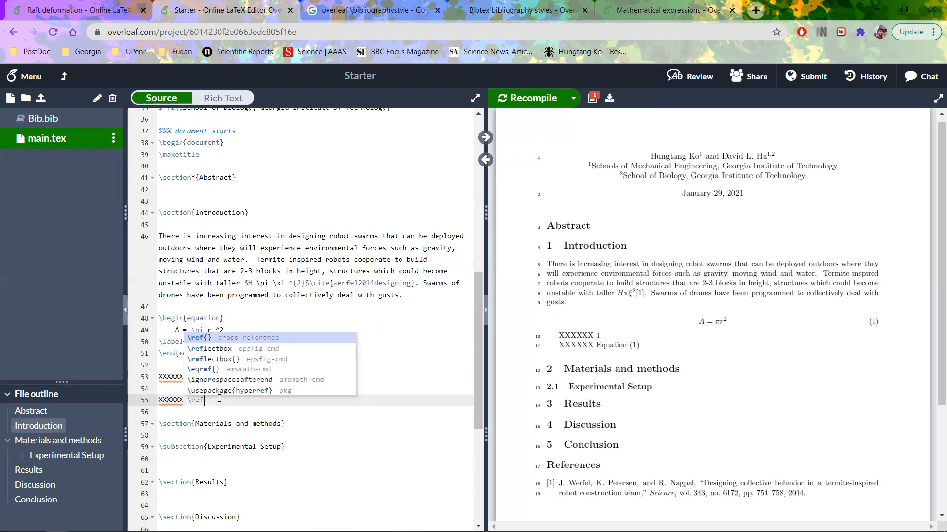
pyautogui.write('{')
pyautogui.press('Down')
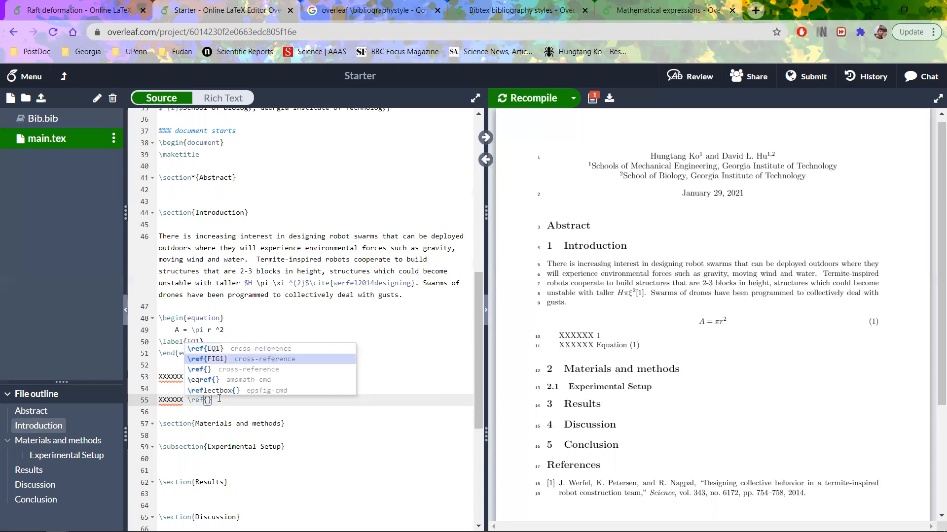
pyautogui.press('Return')
# Change \ref to the custom \fig command in the second XXXXXX line and recompile the document.
pyautogui.press('Left')
pyautogui.press('Left')
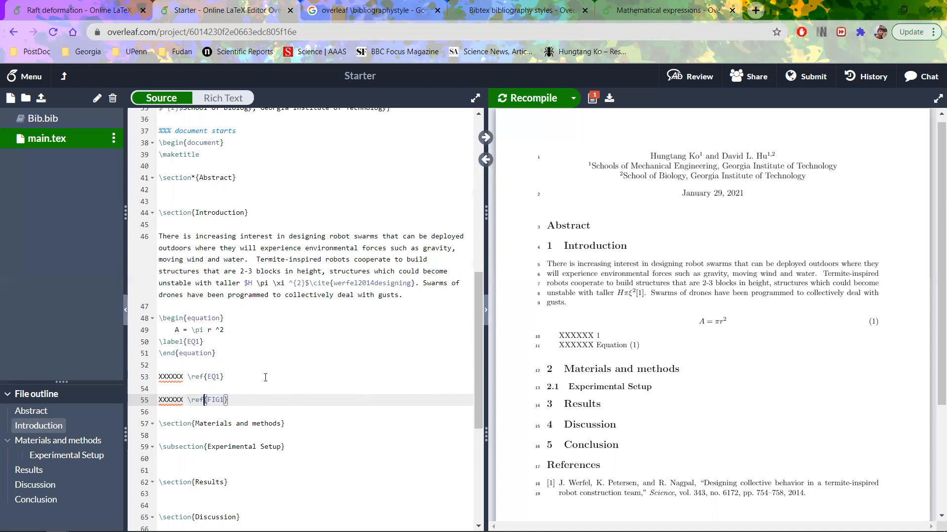
pyautogui.press('BackSpace')
pyautogui.press('BackSpace')
pyautogui.press('BackSpace')
pyautogui.write('fig')
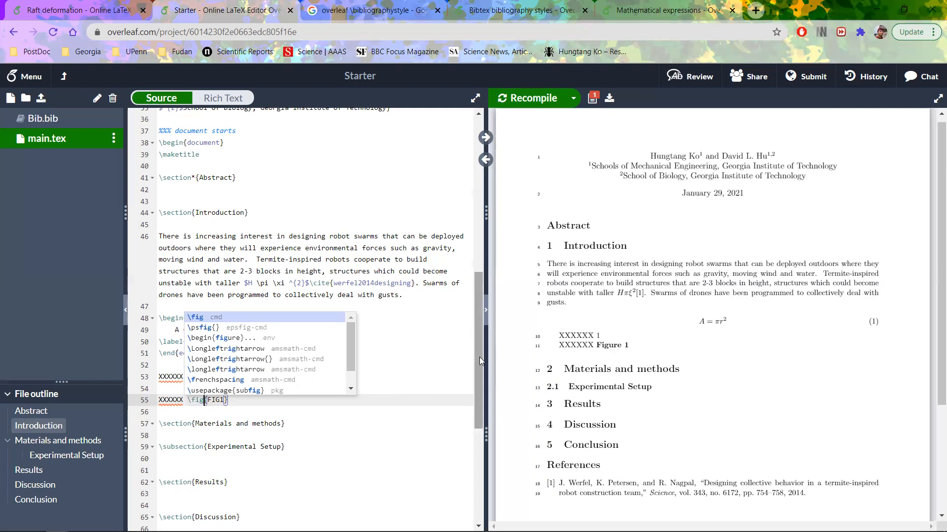
# Inspect the custom \fig command definition in the preamble, highlighting its \bf formatting, and return to the XXXXXX lines.
pyautogui.moveTo(477, 346); pyautogui.dragTo(441, 89)
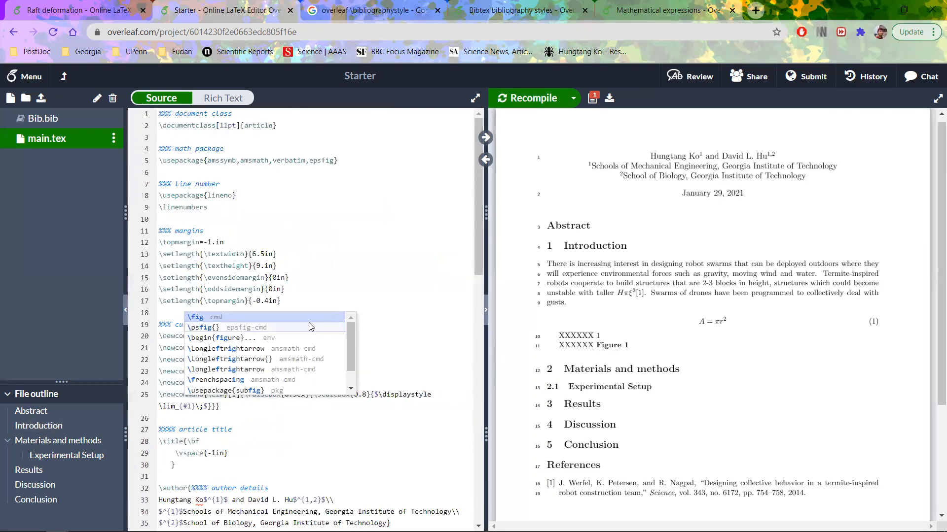
pyautogui.click(390, 283)
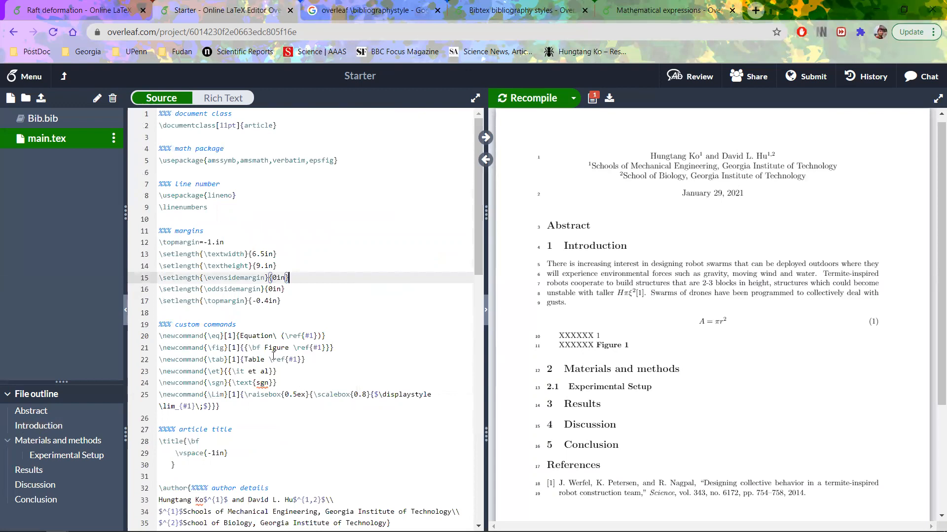
pyautogui.moveTo(249, 348); pyautogui.dragTo(260, 348)
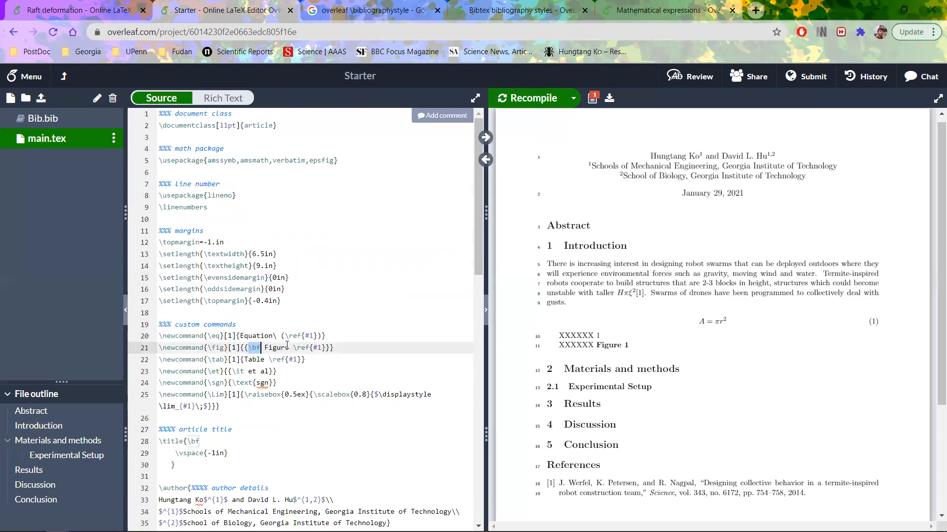
pyautogui.click(353, 352)
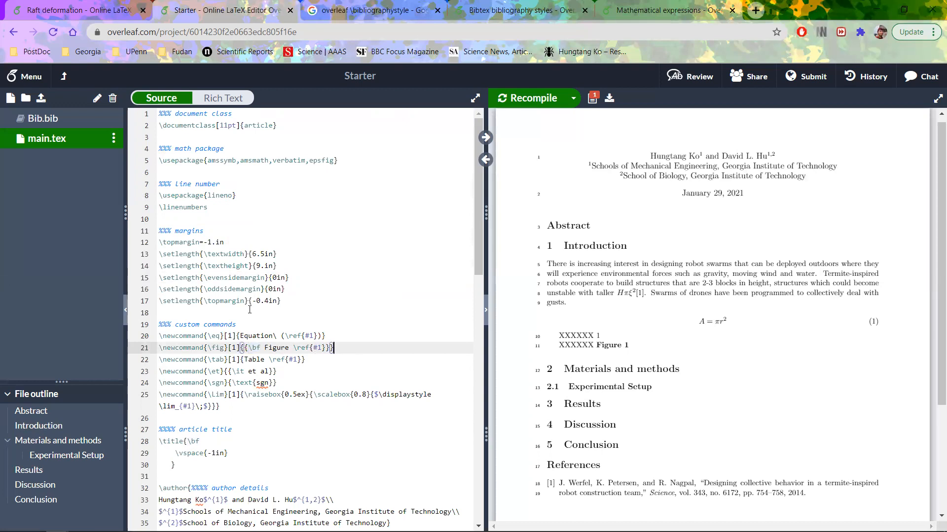
pyautogui.scroll(-10, 249, 310)
pyautogui.scroll(4, 265, 312)
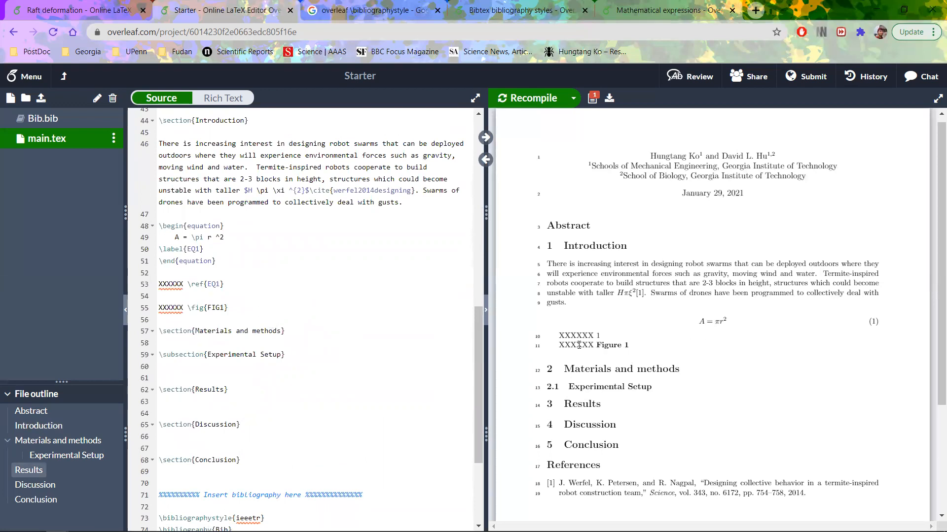
# Switch to the Overleaf guide in Word and read the Adding figures and tables section.
pyautogui.hotkey('alt', 'Tab')
pyautogui.scroll(-1, 431, 298)
pyautogui.scroll(-3, 430, 298)
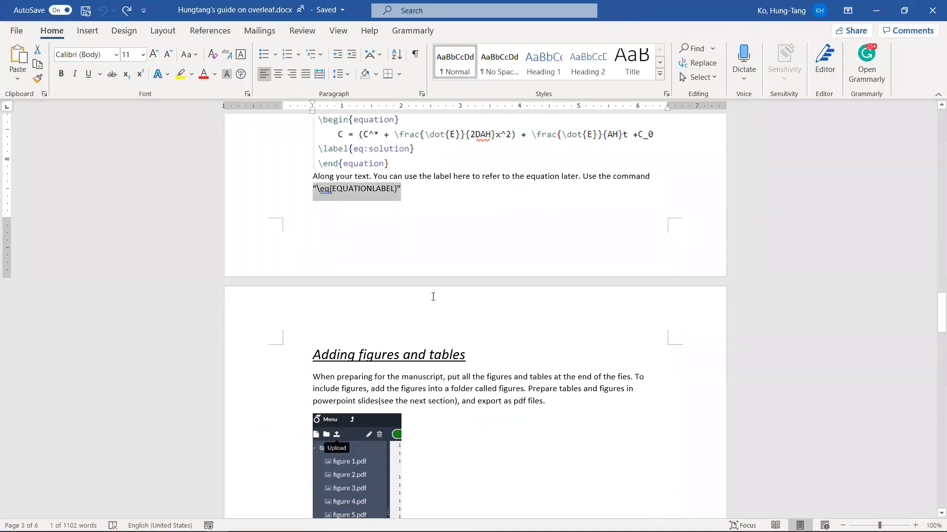
pyautogui.scroll(-2, 433, 297)
pyautogui.scroll(-4, 434, 297)
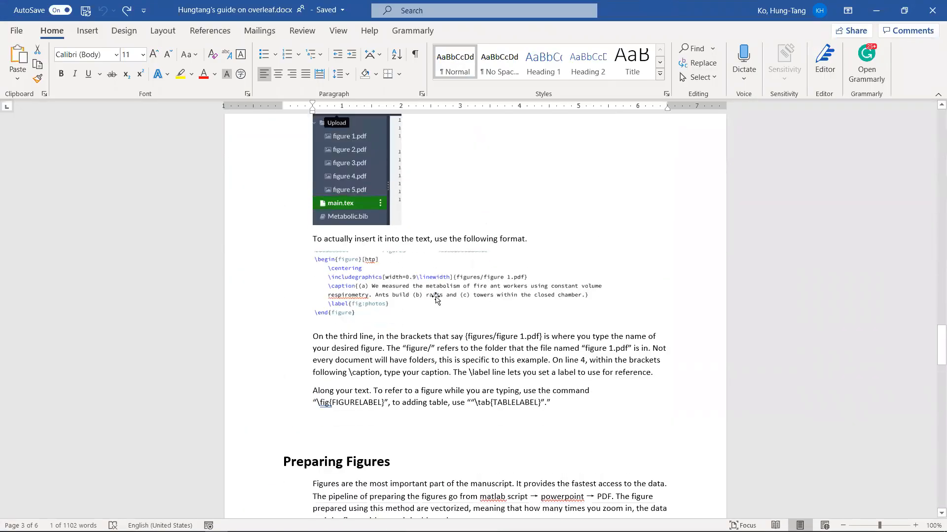
pyautogui.scroll(2, 438, 298)
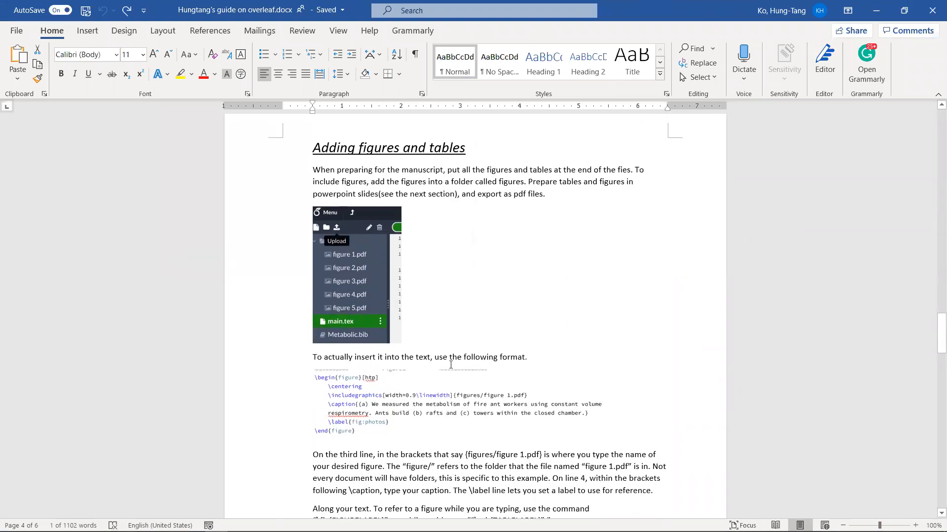
pyautogui.scroll(-1, 432, 386)
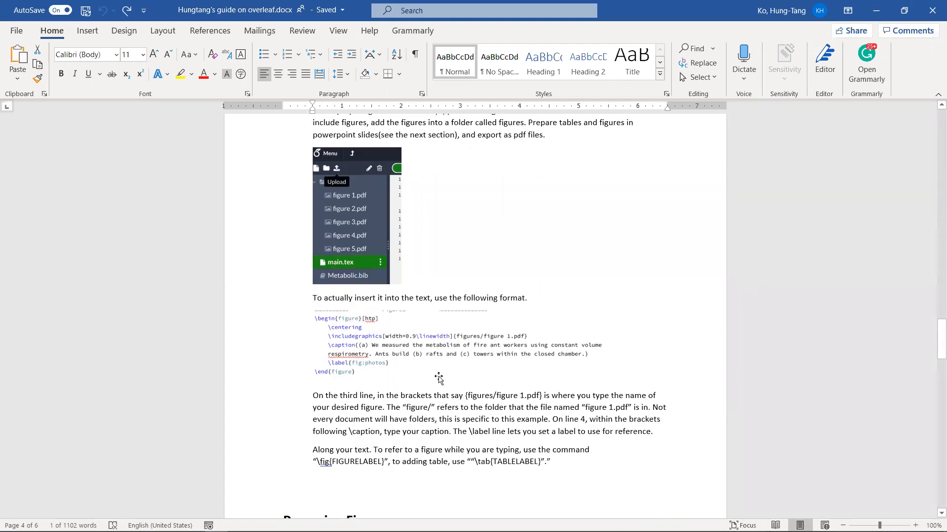
pyautogui.scroll(1, 441, 407)
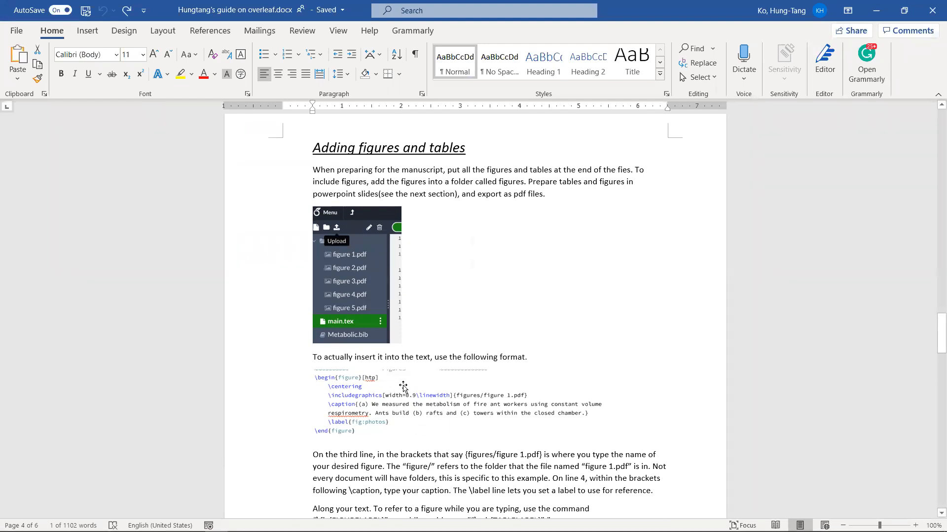
# Return to Overleaf in Chrome, compare the figure environment with the compiled page, and highlight the figures/ path in \includegraphics.
pyautogui.hotkey('alt', 'Tab')
pyautogui.scroll(-5, 276, 402)
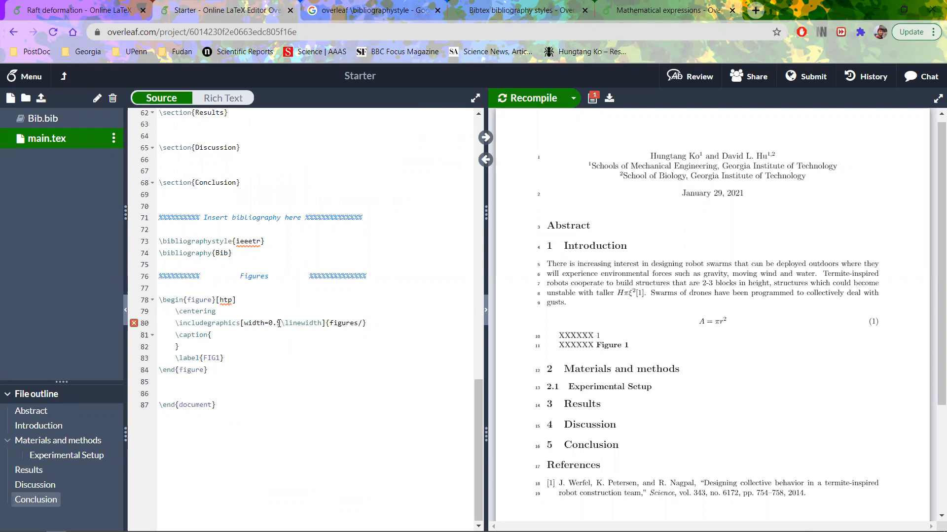
pyautogui.scroll(-3, 849, 409)
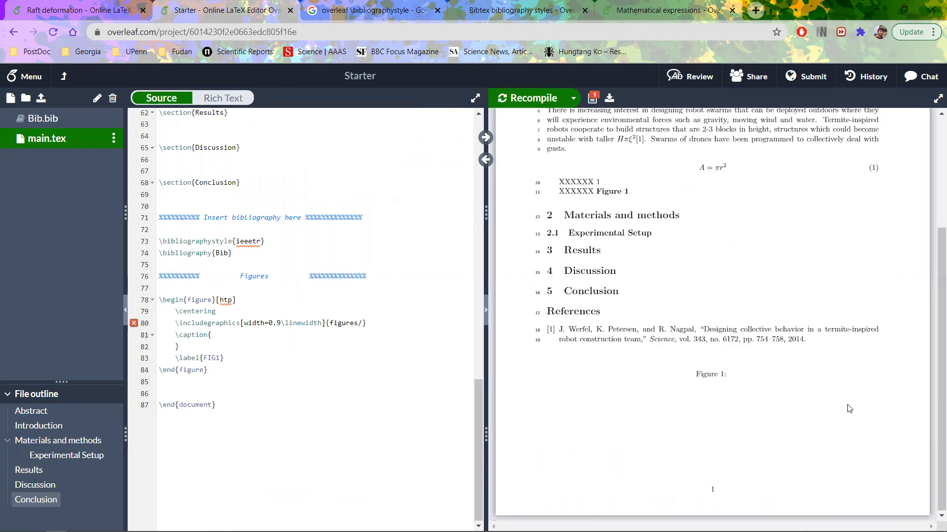
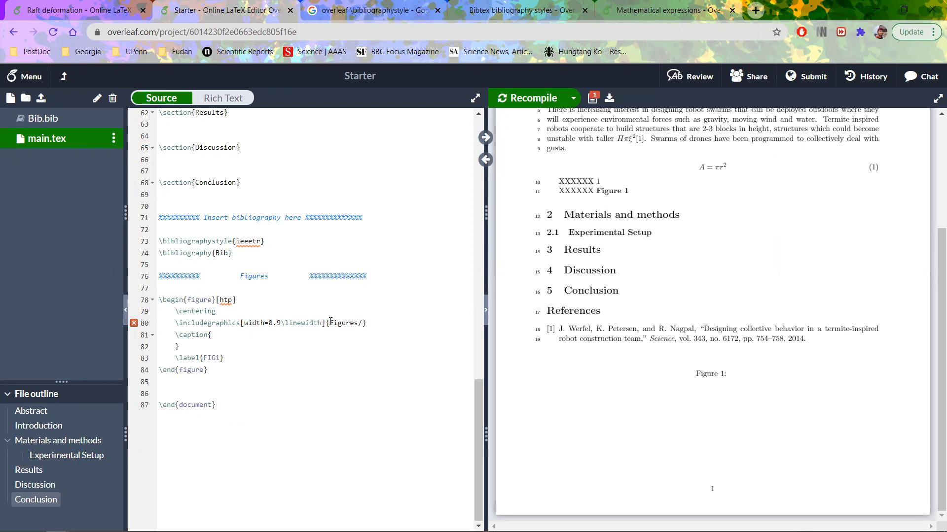
pyautogui.click(329, 323)
pyautogui.moveTo(329, 323); pyautogui.dragTo(363, 324)
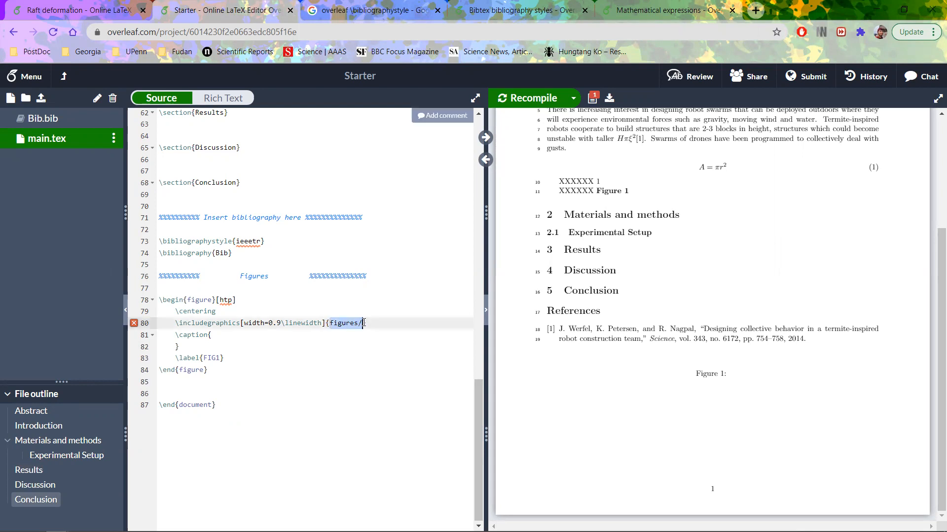
pyautogui.click(363, 324)
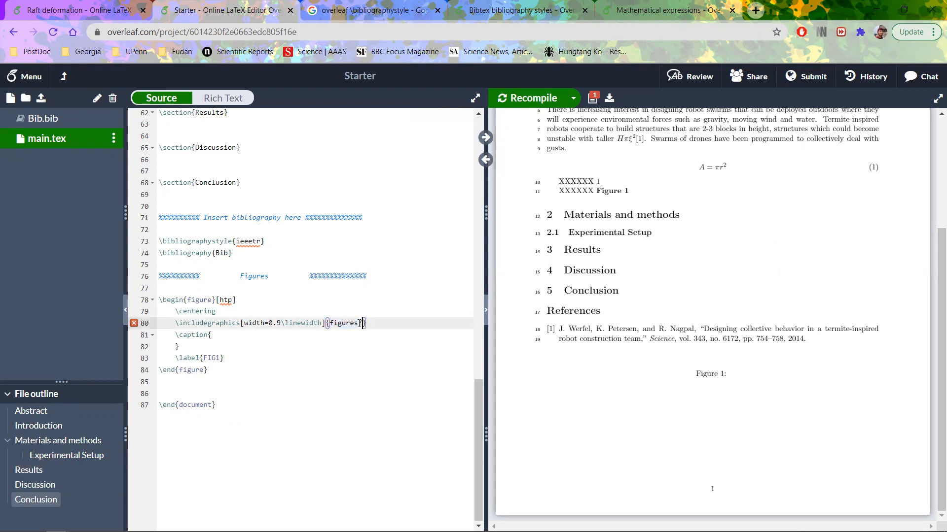
# Create a project folder named figures.
pyautogui.click(26, 97)
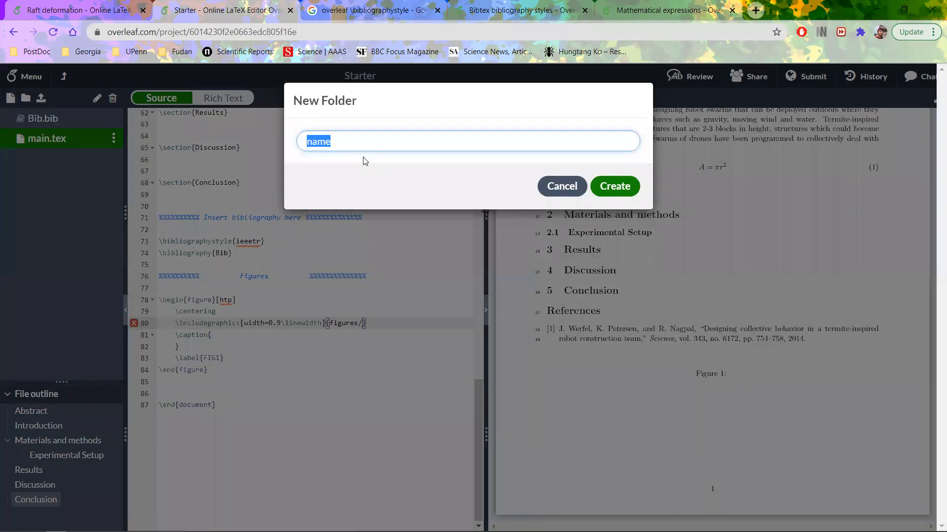
pyautogui.write('figures')
pyautogui.click(617, 187)
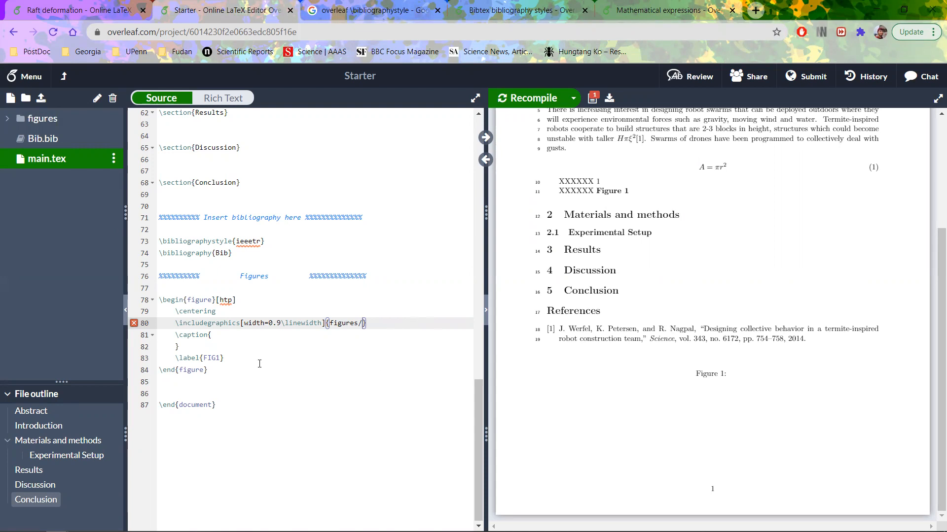
pyautogui.click(283, 357)
# Switch to the Word guide and read the Preparing Figures section, covering the MATLAB, Powerpoint and PDF instructions.
pyautogui.hotkey('alt', 'Tab')
pyautogui.scroll(-5, 457, 349)
pyautogui.scroll(-5, 457, 349)
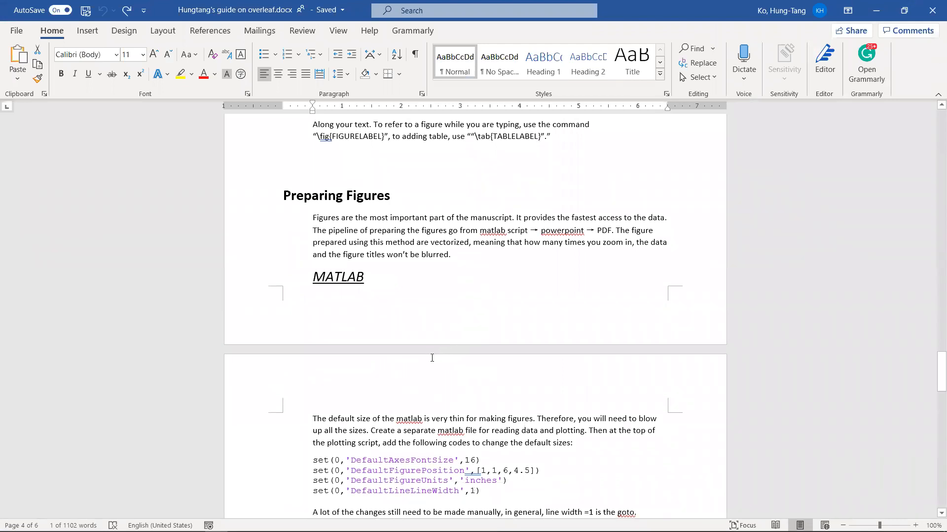
pyautogui.scroll(-3, 432, 358)
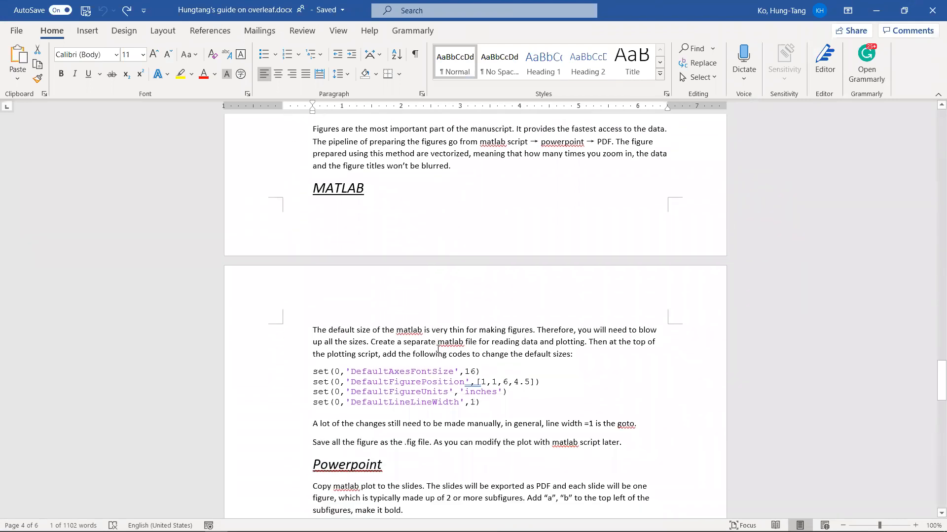
pyautogui.scroll(-2, 367, 370)
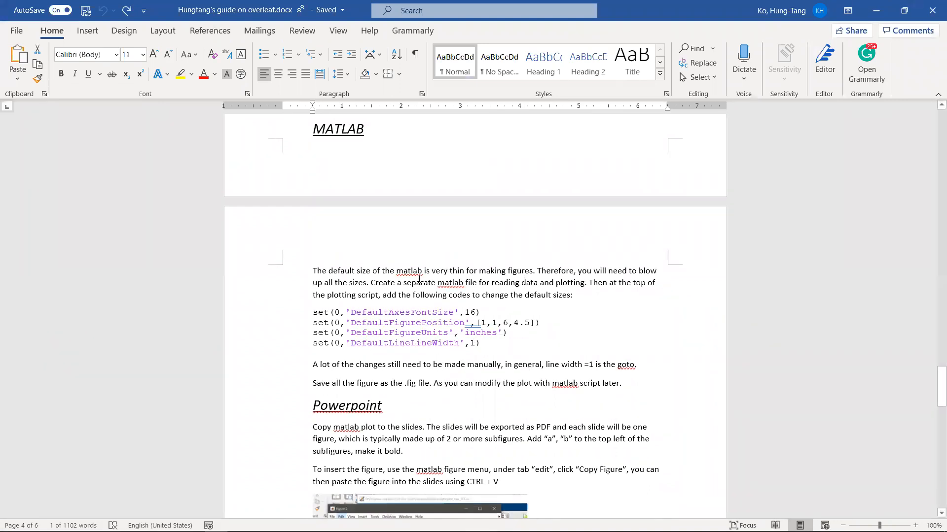
pyautogui.scroll(-1, 419, 278)
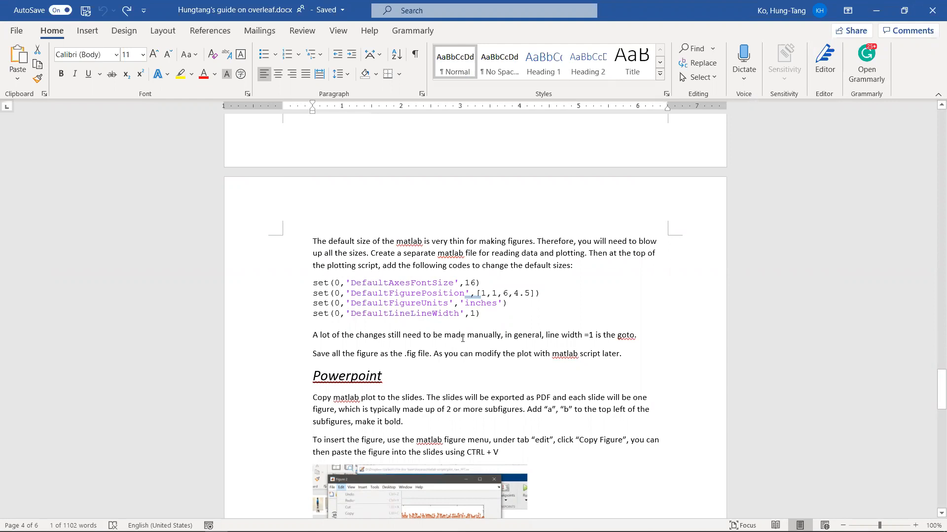
pyautogui.scroll(-3, 460, 344)
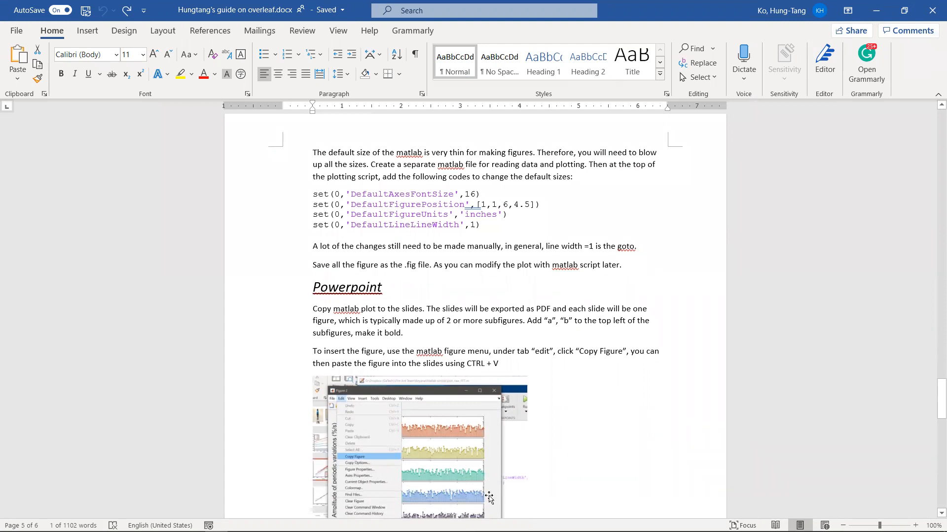
pyautogui.scroll(-10, 380, 409)
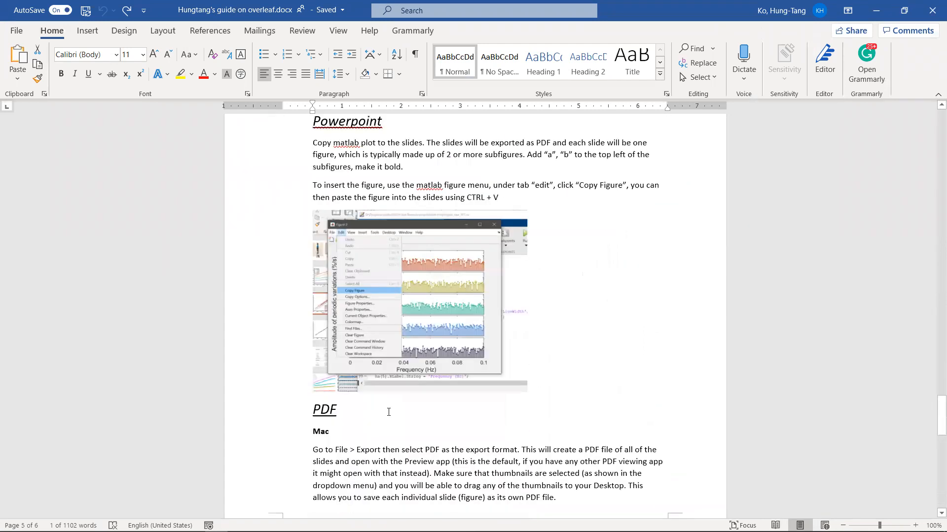
pyautogui.scroll(8, 392, 410)
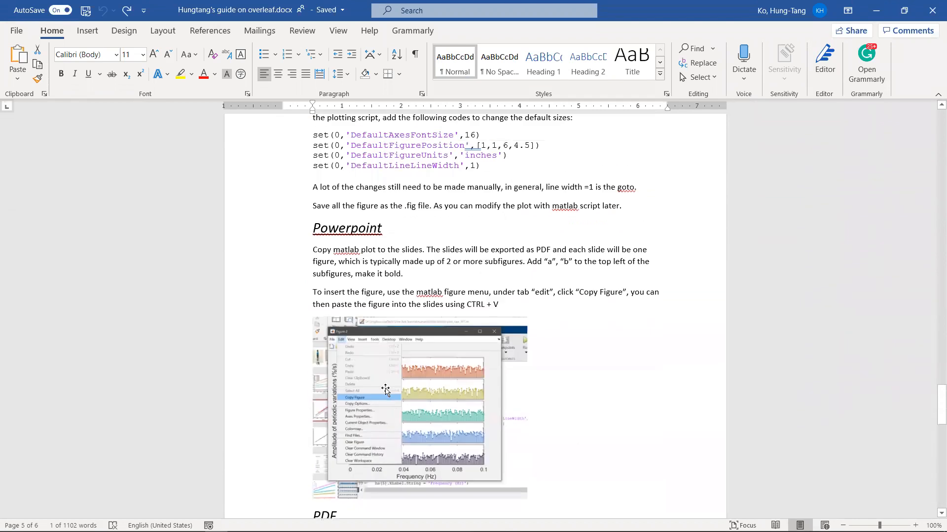
# Switch to the Manuscript folder window in File Explorer and reposition it so its figure files are in view.
pyautogui.hotkey('alt', 'Tab')
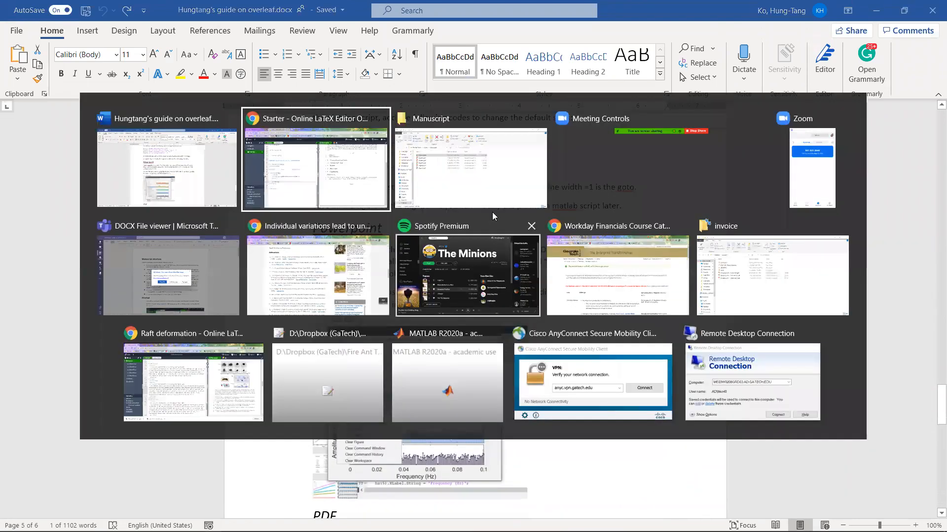
pyautogui.click(465, 172)
pyautogui.moveTo(587, 154); pyautogui.dragTo(421, 119)
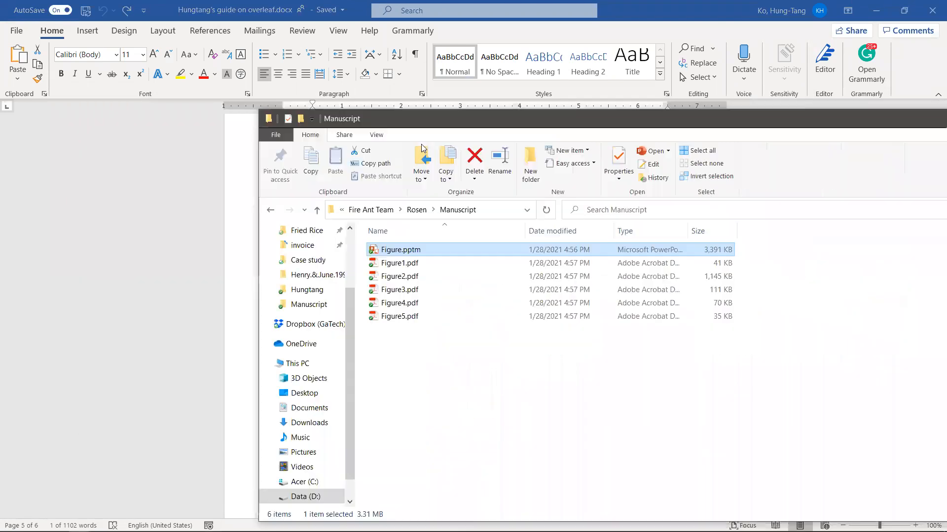
# Open Figure.pptm from the Manuscript folder, dismissing the add-in warning, and look through the figure layouts on slides 1 and 2.
pyautogui.doubleClick(434, 255)
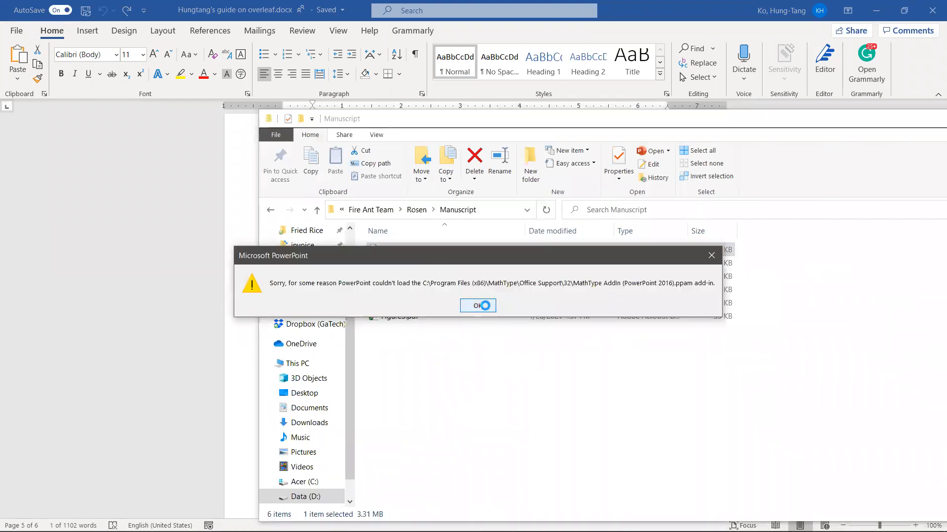
pyautogui.click(483, 305)
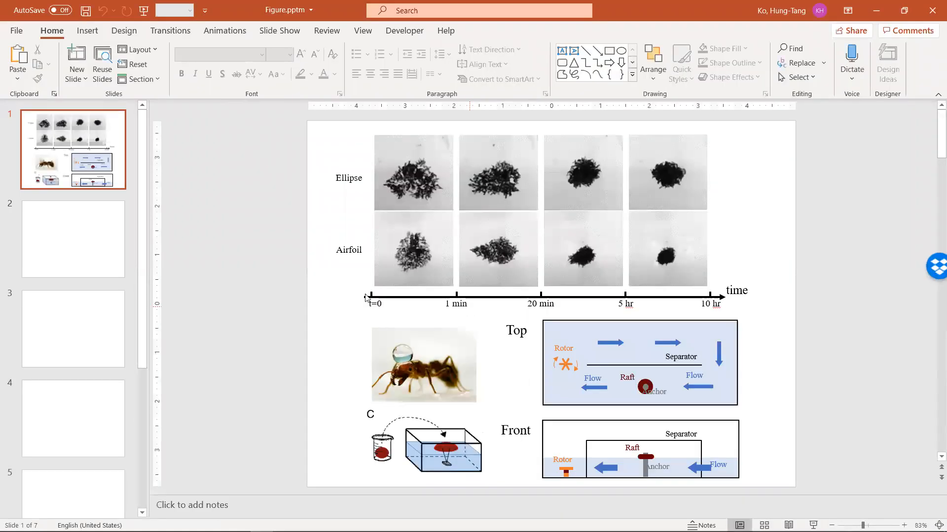
pyautogui.click(113, 249)
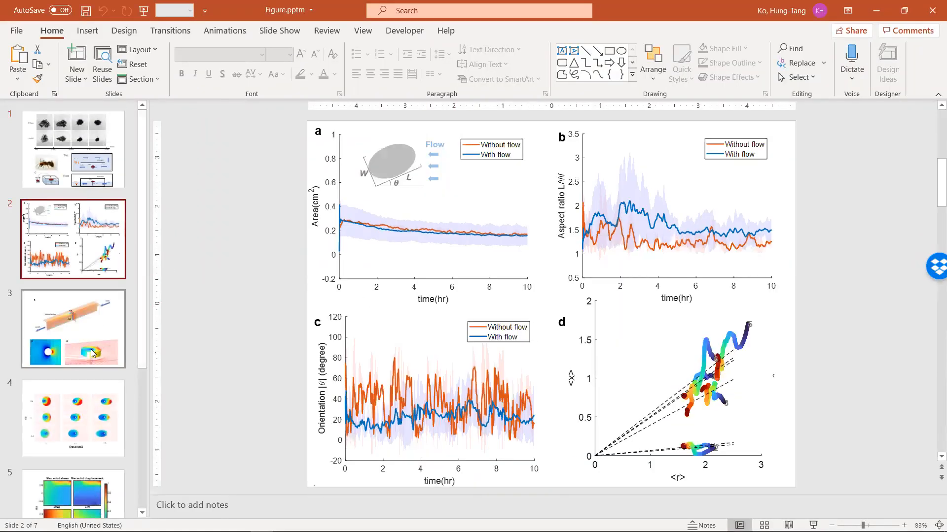
pyautogui.click(74, 148)
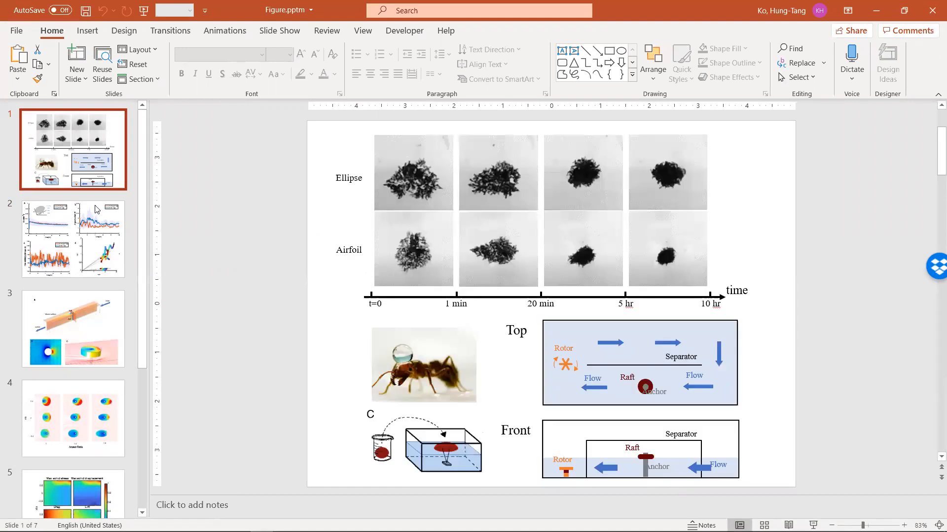
pyautogui.click(106, 266)
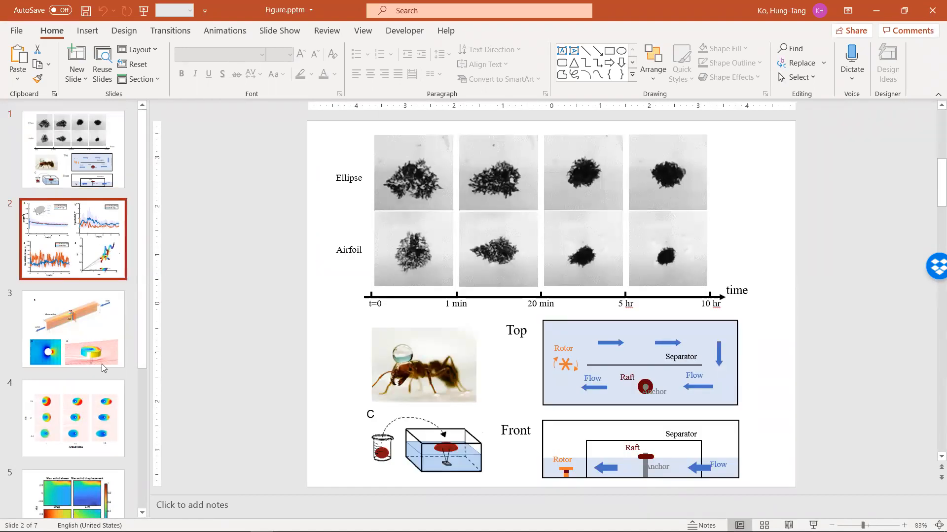
pyautogui.click(382, 232)
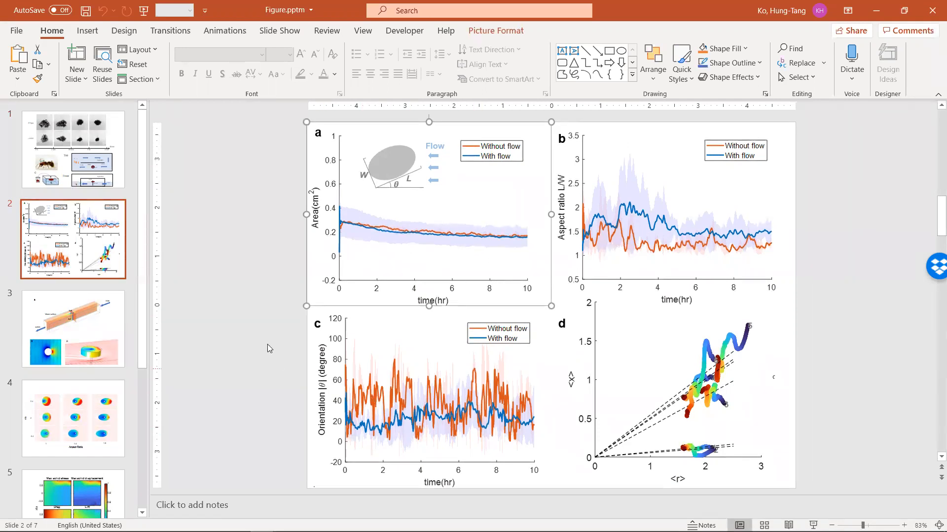
# Examine the plot text and legends on slide 2 at high magnification, and close the presentation.
pyautogui.click(226, 261)
pyautogui.scroll(8, 328, 360)
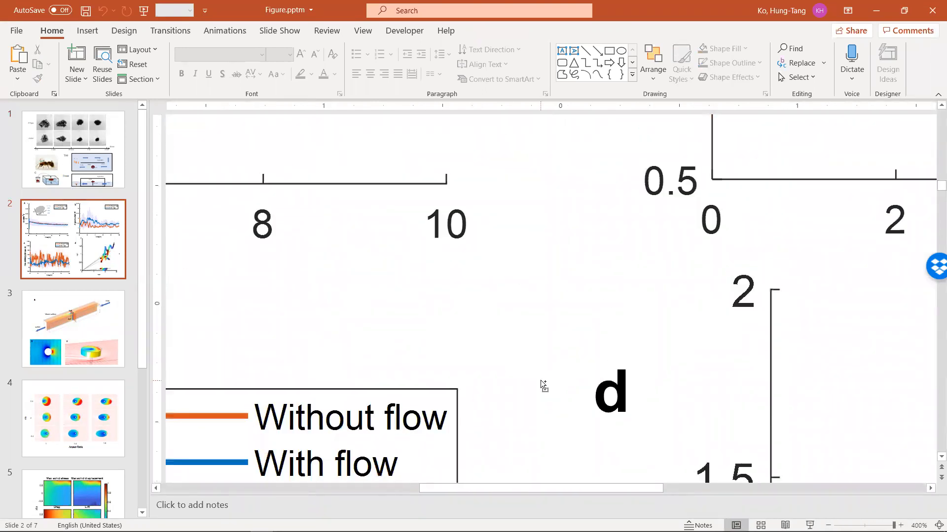
pyautogui.moveTo(487, 489); pyautogui.dragTo(400, 488)
pyautogui.scroll(-1, 537, 410)
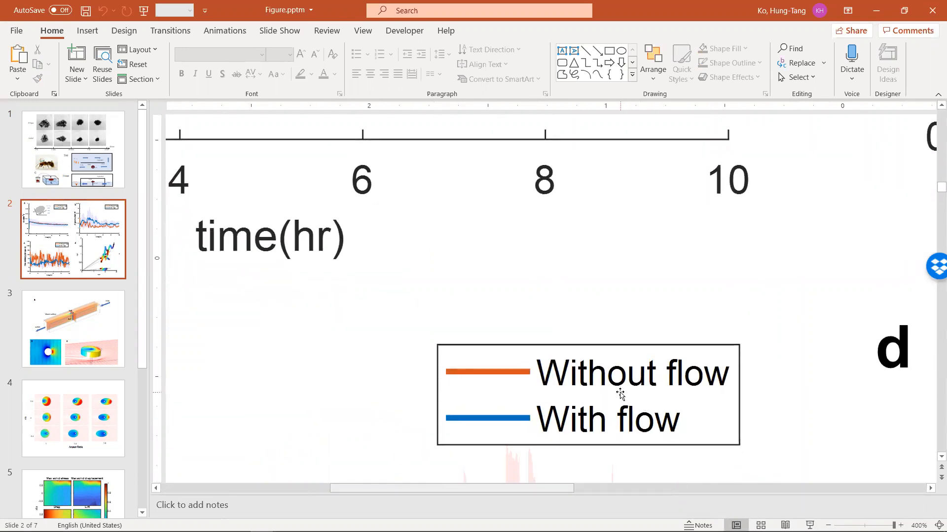
pyautogui.scroll(-3, 619, 393)
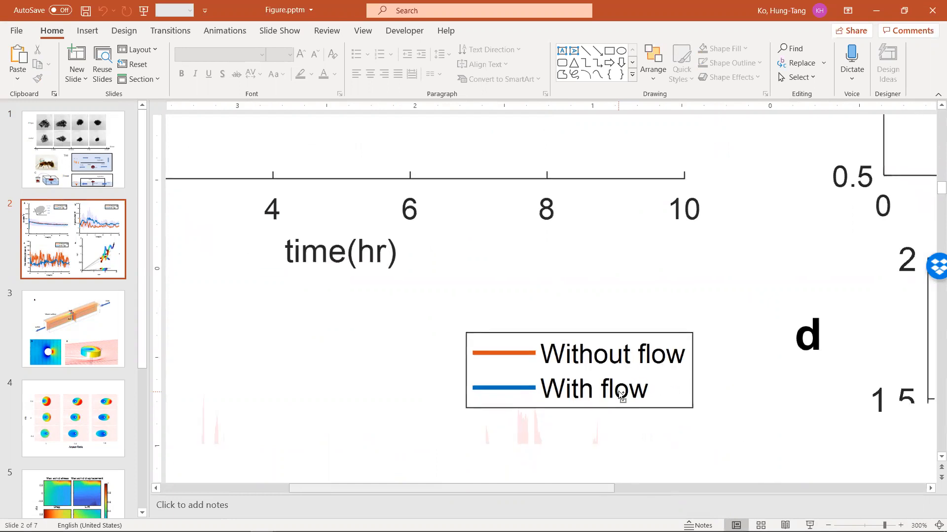
pyautogui.scroll(-3, 581, 388)
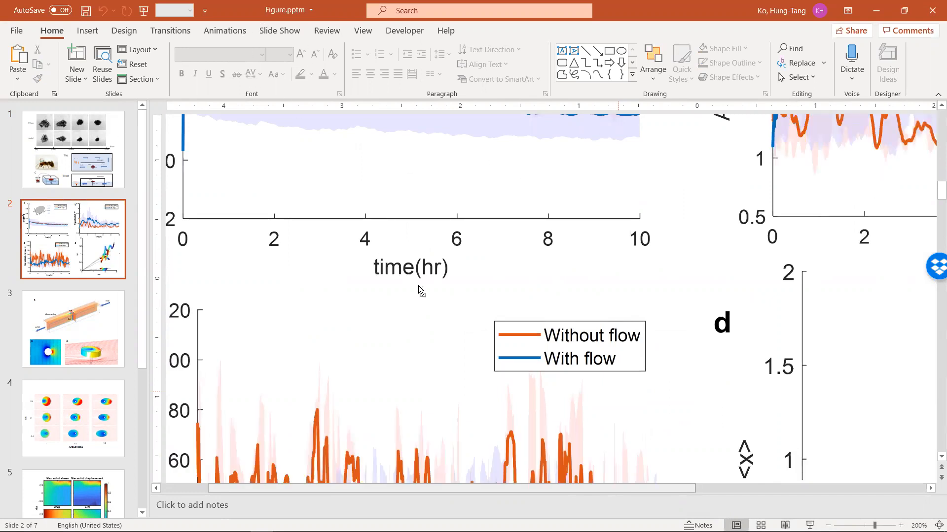
pyautogui.scroll(-2, 413, 305)
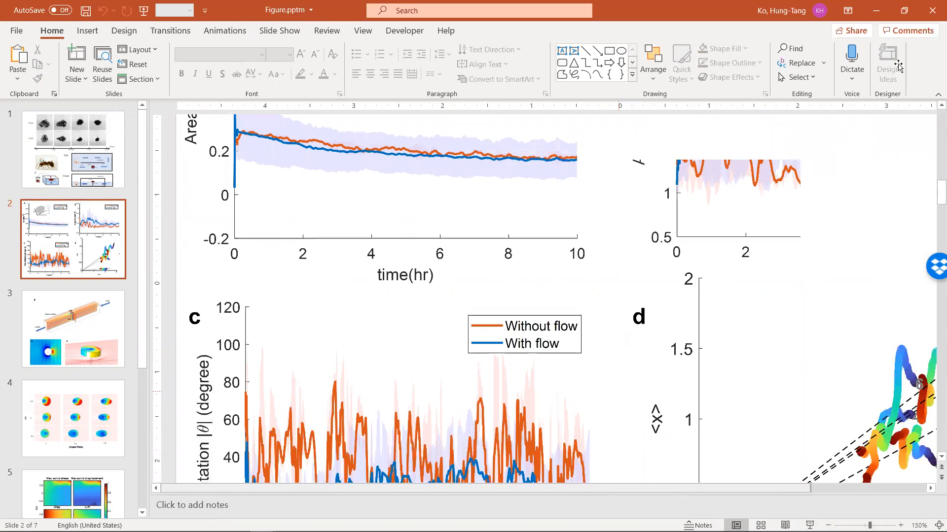
pyautogui.click(931, 11)
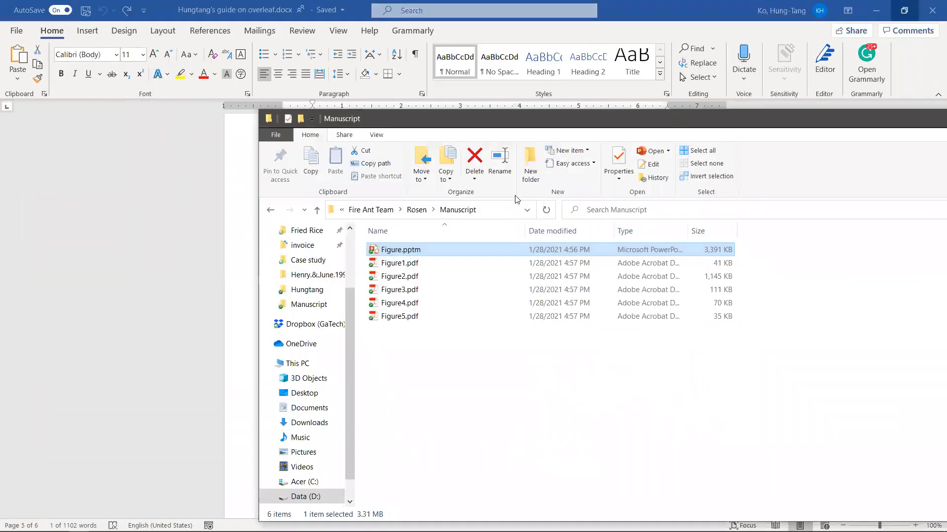
# Open Figure1.pdf, check that labels such as Airfoil are selectable text, and close it, denying the Outlook access request.
pyautogui.doubleClick(409, 265)
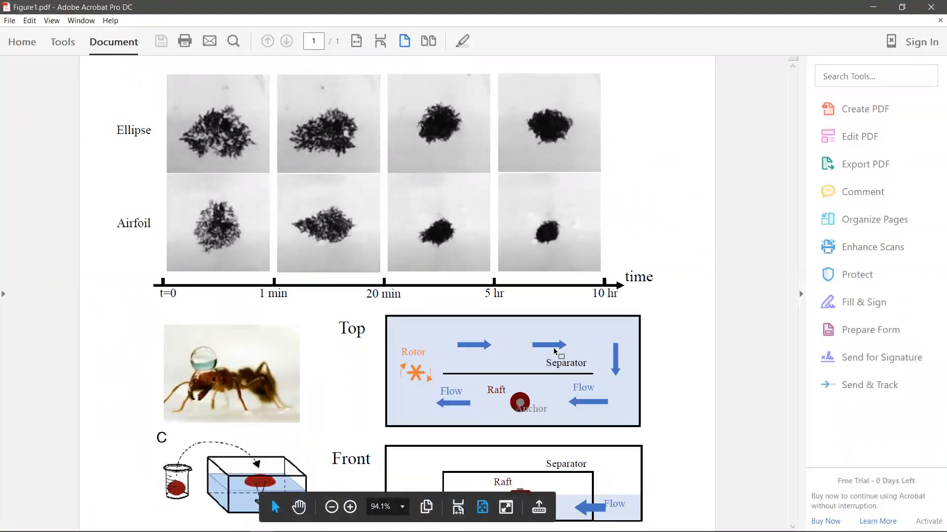
pyautogui.click(146, 172)
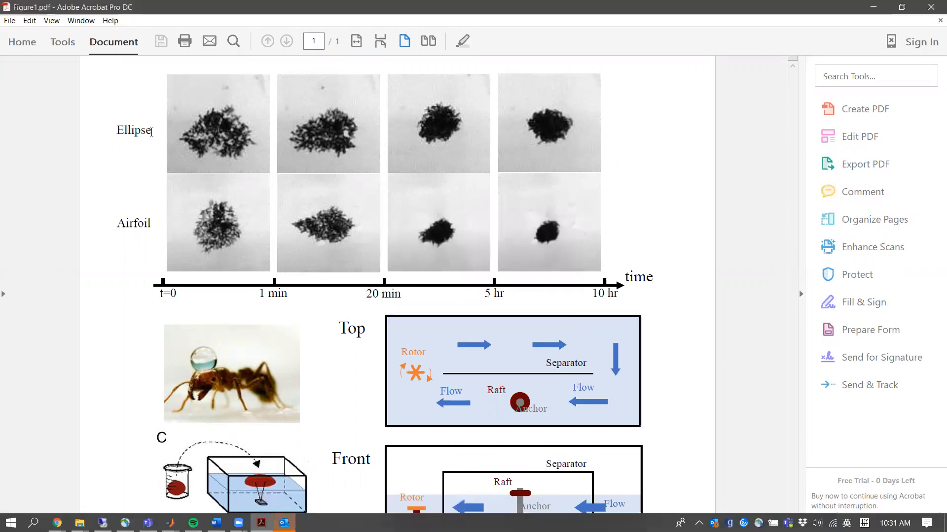
pyautogui.moveTo(149, 226); pyautogui.dragTo(125, 227)
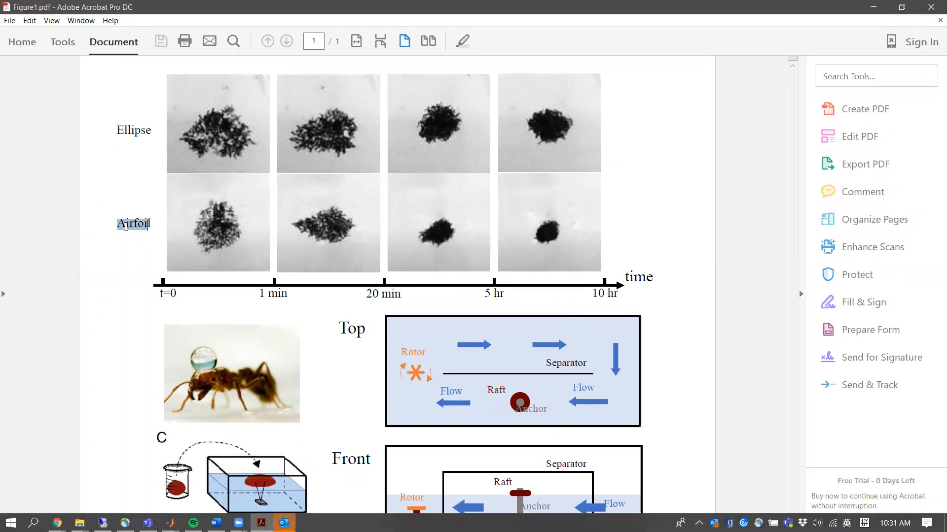
pyautogui.click(243, 285)
pyautogui.moveTo(258, 289); pyautogui.dragTo(287, 289)
pyautogui.click(289, 289)
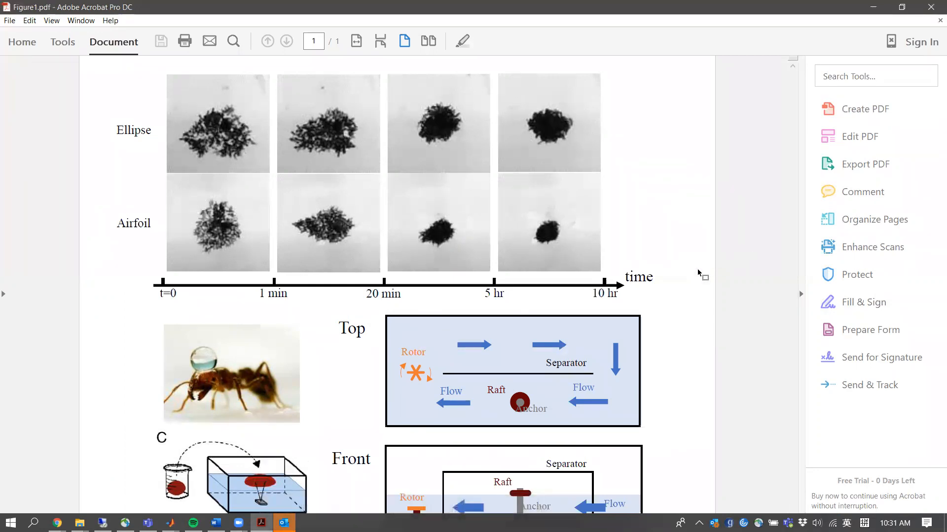
pyautogui.click(932, 7)
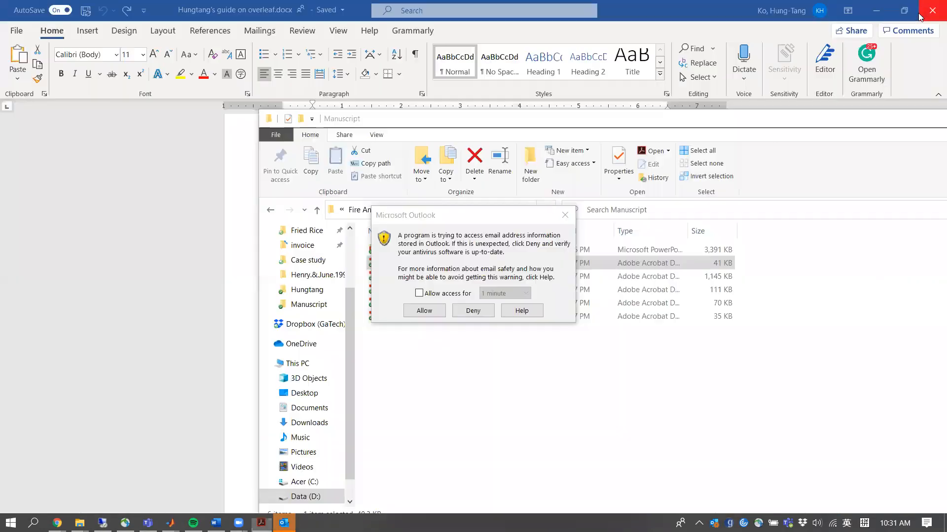
pyautogui.click(470, 310)
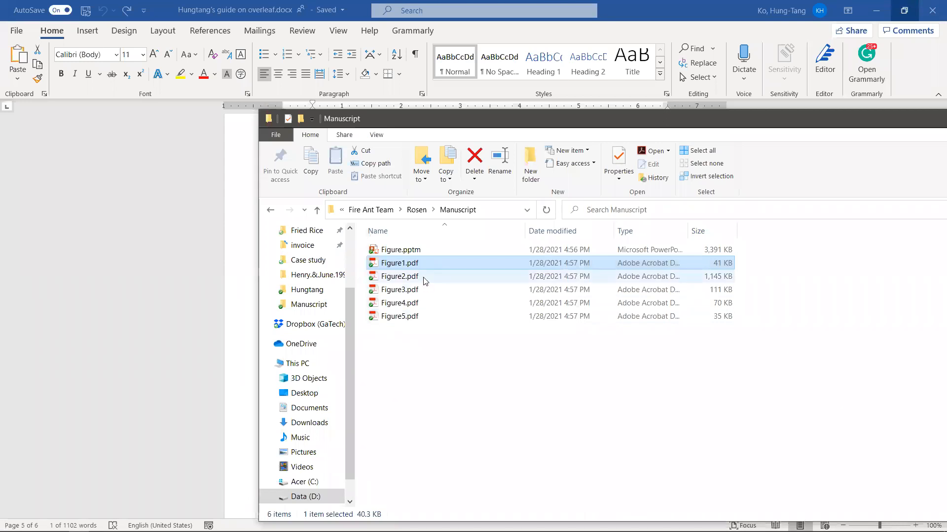
# Return to Overleaf in Chrome and open the upload dialog for the figures folder.
pyautogui.click(425, 276)
pyautogui.click(426, 265)
pyautogui.click(425, 276)
pyautogui.hotkey('alt', 'Tab')
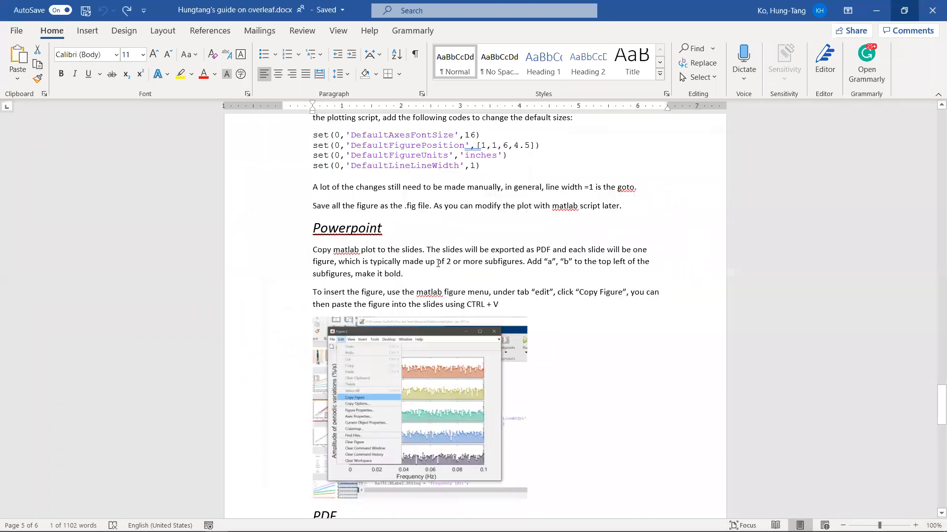
pyautogui.hotkey('alt', 'Tab')
pyautogui.press('Tab')
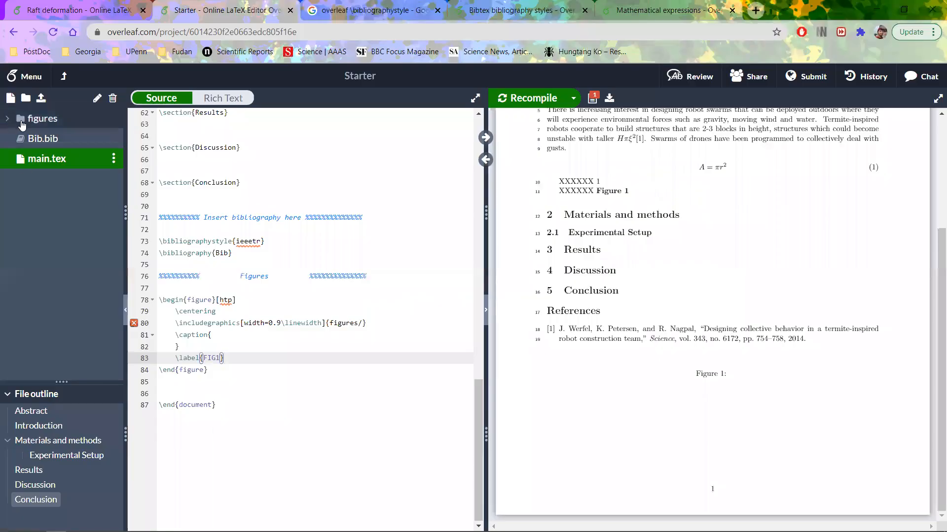
pyautogui.click(23, 123)
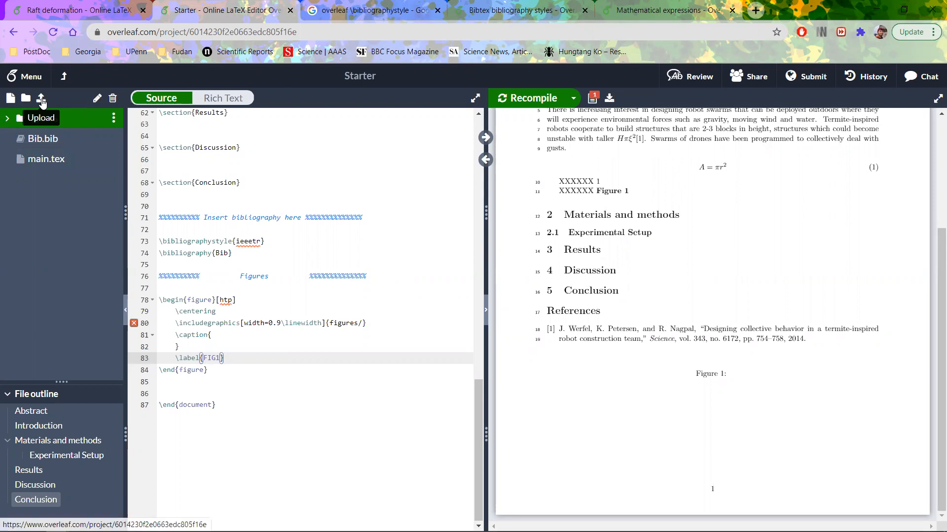
pyautogui.click(41, 98)
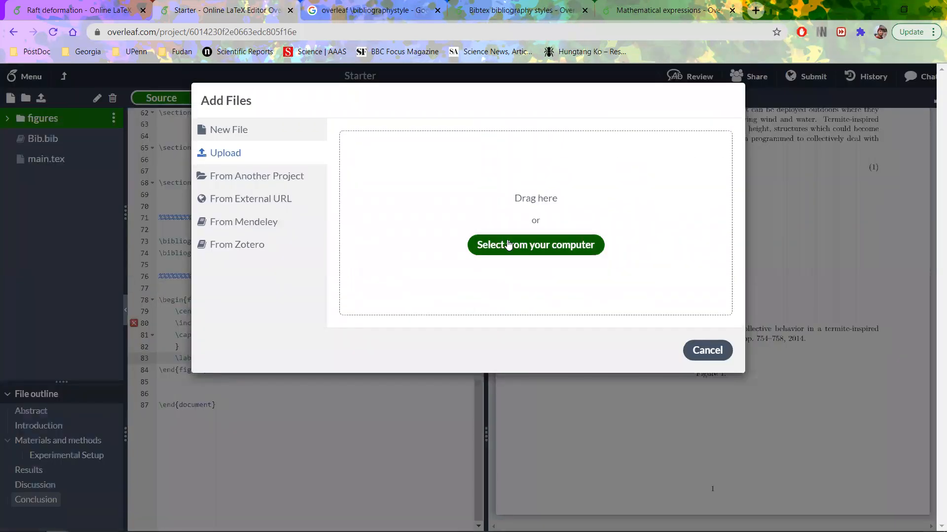
# Upload Figure1.pdf and Figure2.pdf from the Manuscript folder in File Explorer to the project's figures folder.
pyautogui.hotkey('alt', 'Tab')
pyautogui.hotkey('alt', 'Tab')
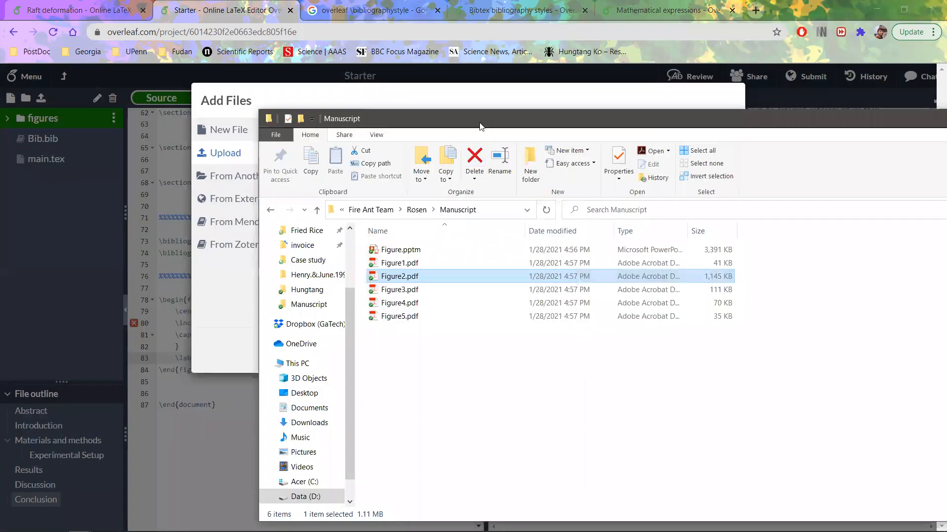
pyautogui.moveTo(497, 124); pyautogui.dragTo(809, 139)
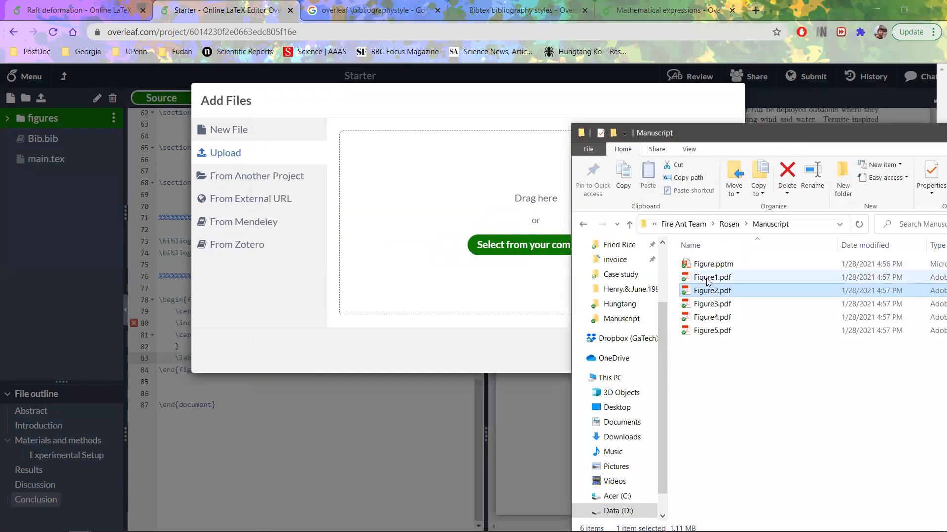
pyautogui.keyDown('ctrl'); pyautogui.click(710, 278); pyautogui.keyUp('ctrl')
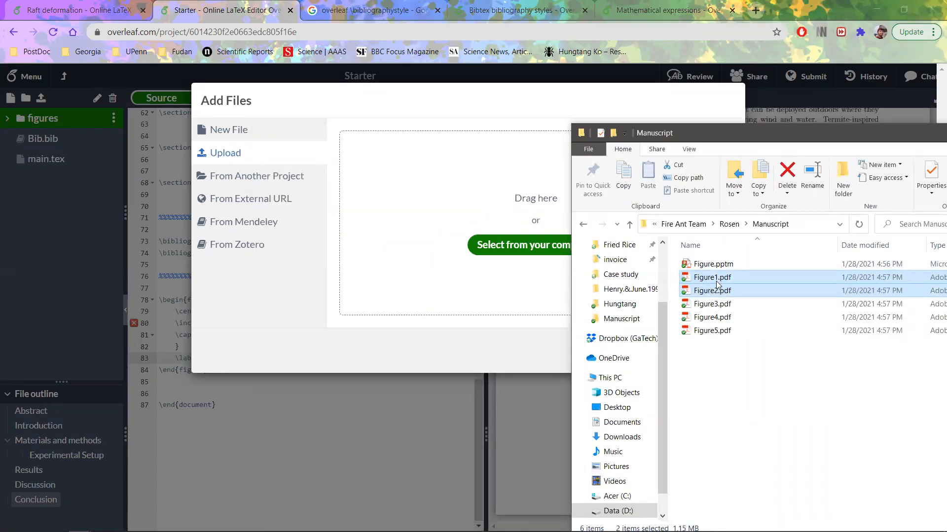
pyautogui.moveTo(503, 245); pyautogui.dragTo(455, 222)
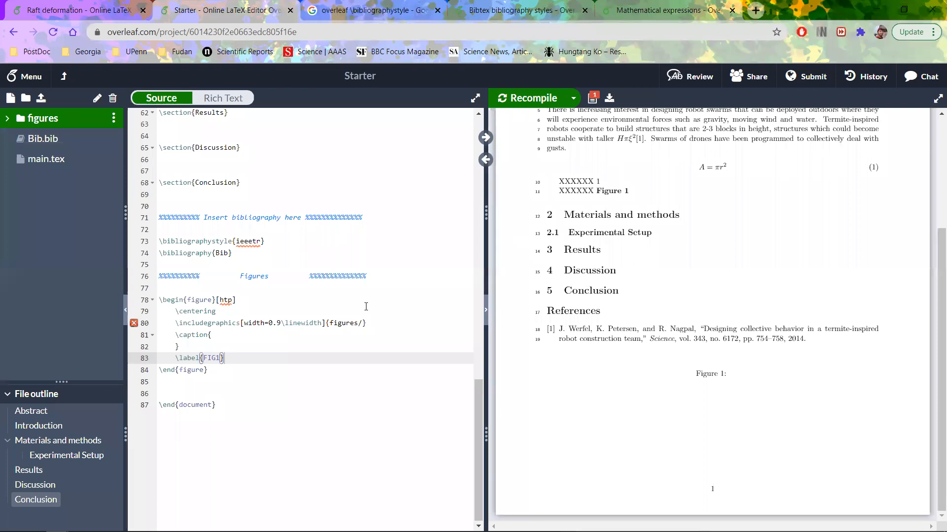
# Expand the figures folder to check the uploaded files, preview Figure1.pdf, and reopen main.tex.
pyautogui.click(261, 342)
pyautogui.click(7, 118)
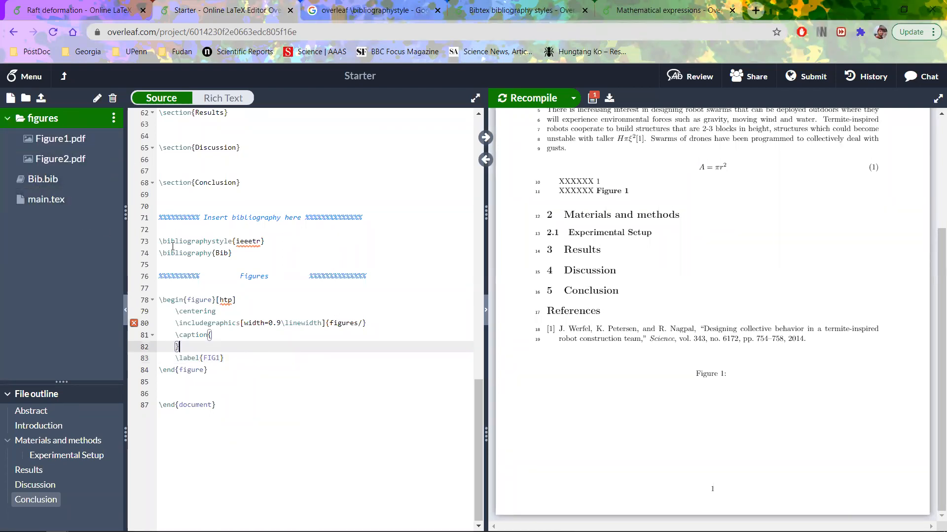
pyautogui.click(82, 144)
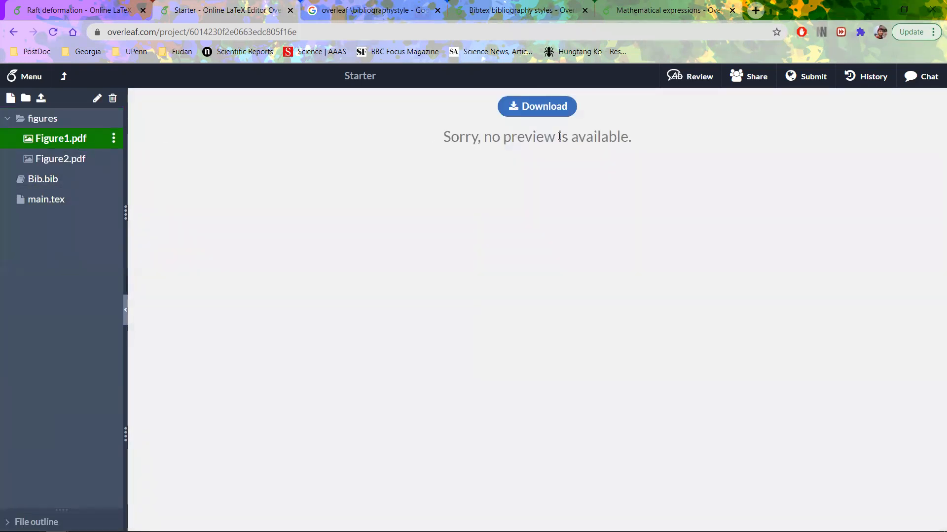
pyautogui.click(63, 121)
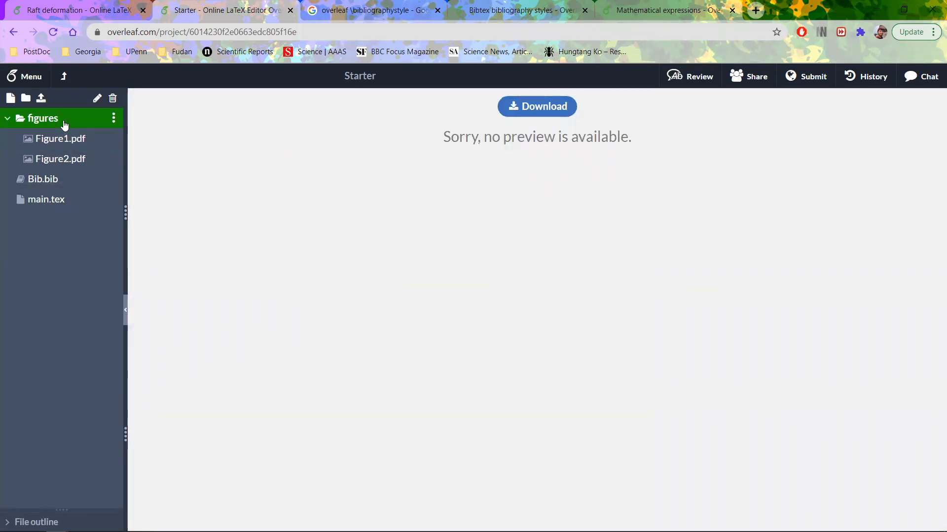
pyautogui.click(63, 179)
pyautogui.click(59, 198)
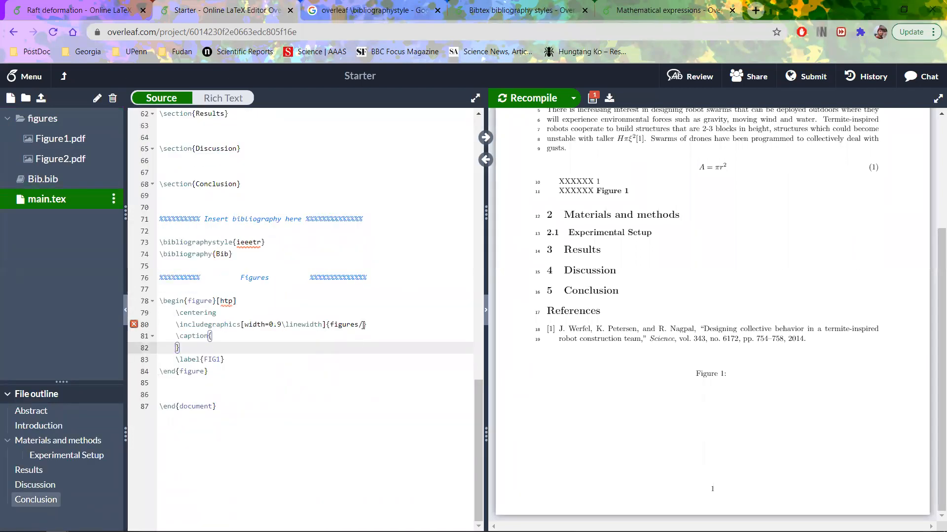
# Replace the \includegraphics path in the figure environment with the suggested figures/Figure1.pdf.
pyautogui.click(363, 325)
pyautogui.press('BackSpace')
pyautogui.press('BackSpace')
pyautogui.press('BackSpace')
pyautogui.press('BackSpace')
pyautogui.press('BackSpace')
pyautogui.press('BackSpace')
pyautogui.press('BackSpace')
pyautogui.press('BackSpace')
pyautogui.press('BackSpace')
pyautogui.write('{')
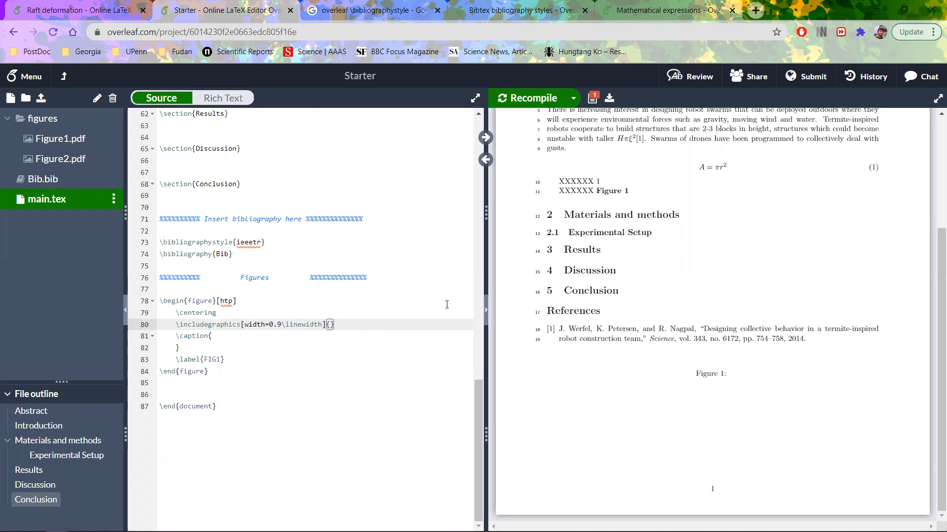
pyautogui.write('f')
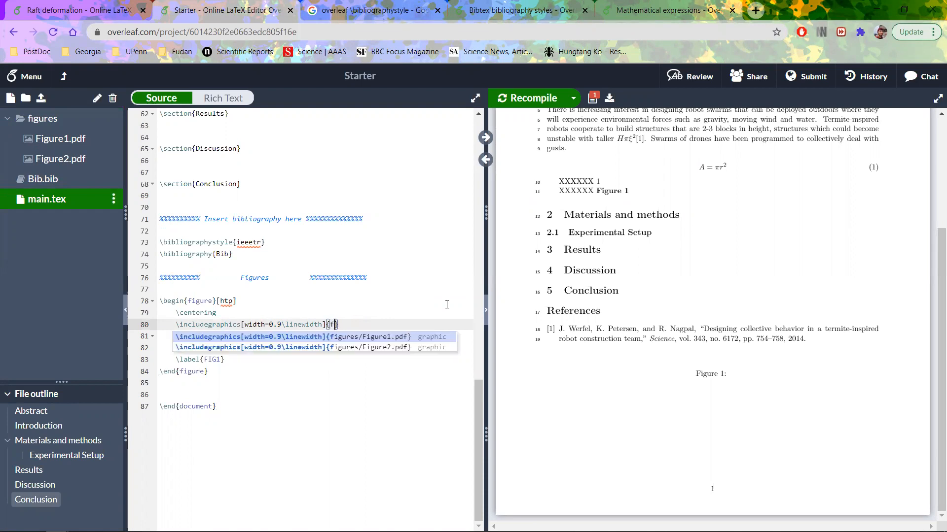
pyautogui.click(384, 338)
# Duplicate the whole figure environment below the first one, separated by a blank line.
pyautogui.moveTo(246, 370); pyautogui.dragTo(155, 307)
pyautogui.hotkey('ctrl', 'c')
pyautogui.press('Right')
pyautogui.press('Return')
pyautogui.press('Return')
pyautogui.hotkey('ctrl', 'v')
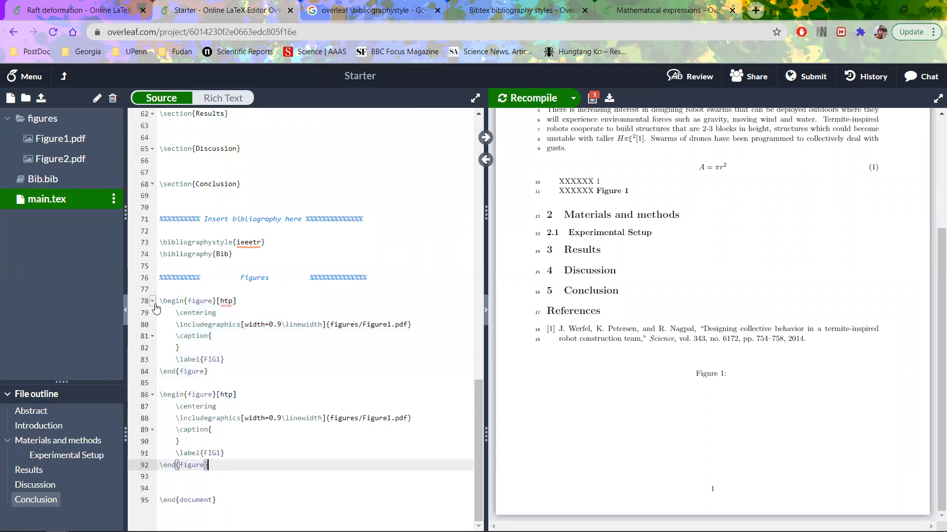
# In the second figure environment, set the image path to figures/Figure2.pdf and the label to FIG2.
pyautogui.click(389, 417)
pyautogui.press('BackSpace')
pyautogui.write('2')
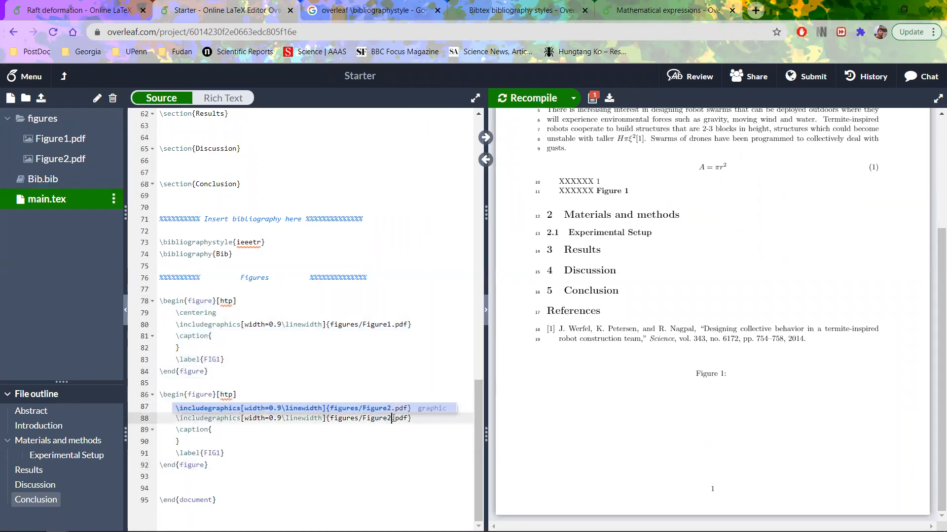
pyautogui.click(222, 453)
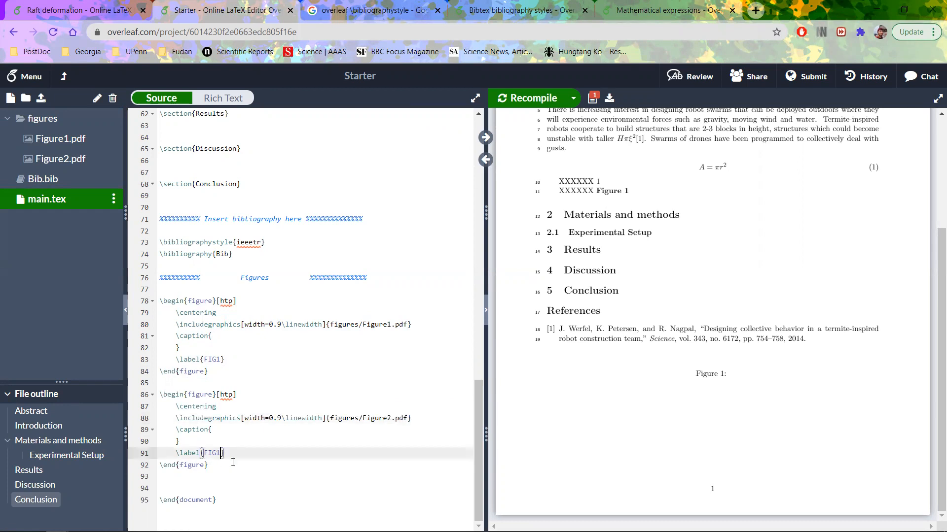
pyautogui.press('BackSpace')
pyautogui.write('2')
pyautogui.click(280, 418)
# Begin a \fig{ command after "moving wind and water." in the Introduction paragraph.
pyautogui.scroll(8, 286, 418)
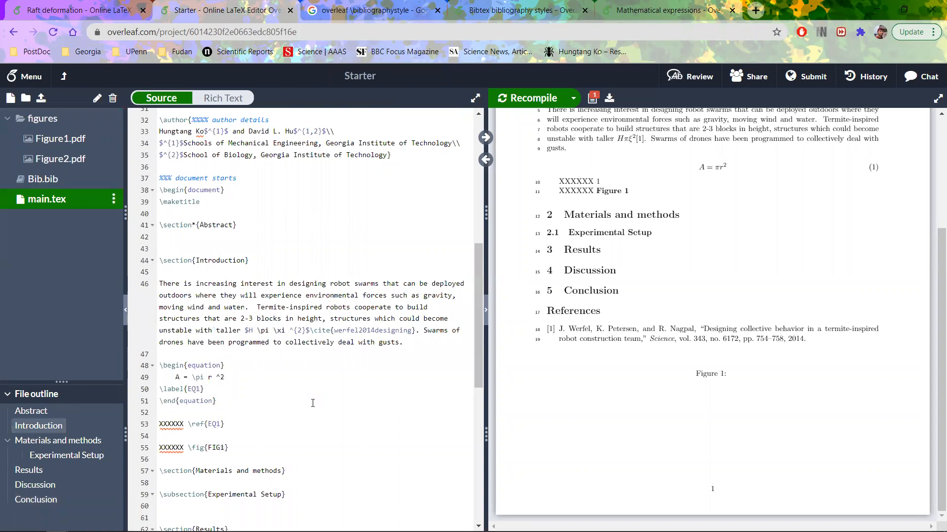
pyautogui.scroll(-2, 264, 392)
pyautogui.moveTo(244, 356); pyautogui.dragTo(133, 356)
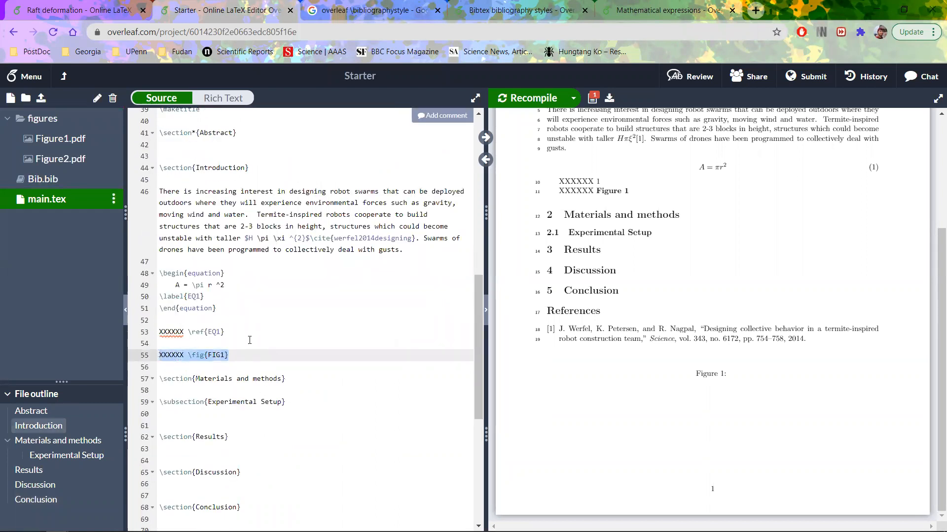
pyautogui.click(273, 227)
pyautogui.click(253, 215)
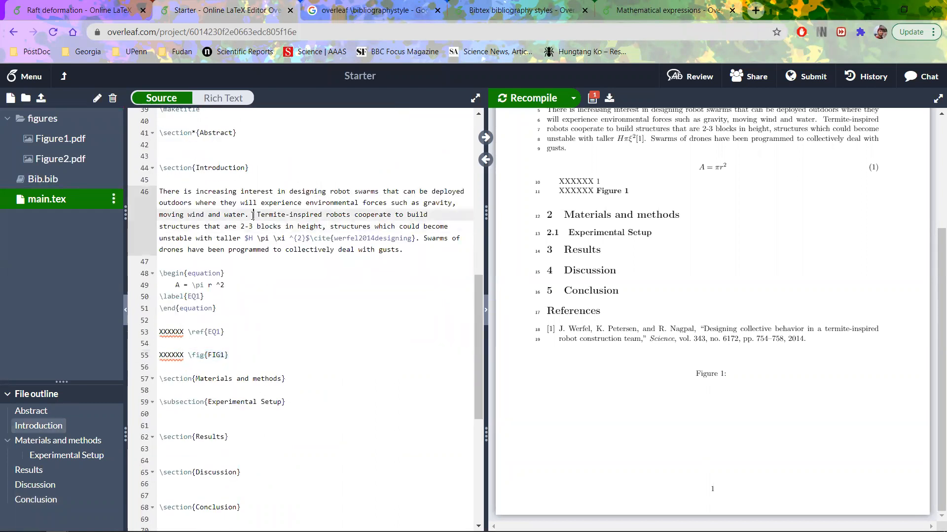
pyautogui.write('\\')
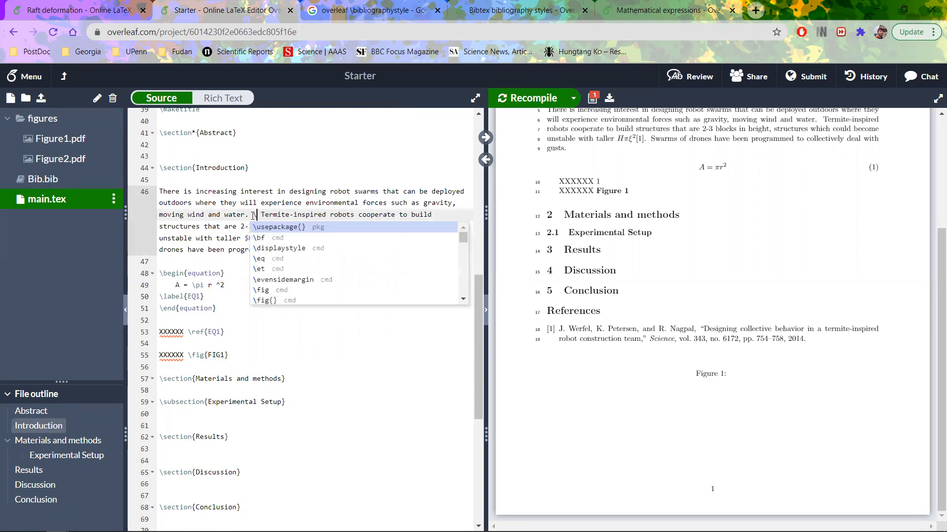
pyautogui.write('fig')
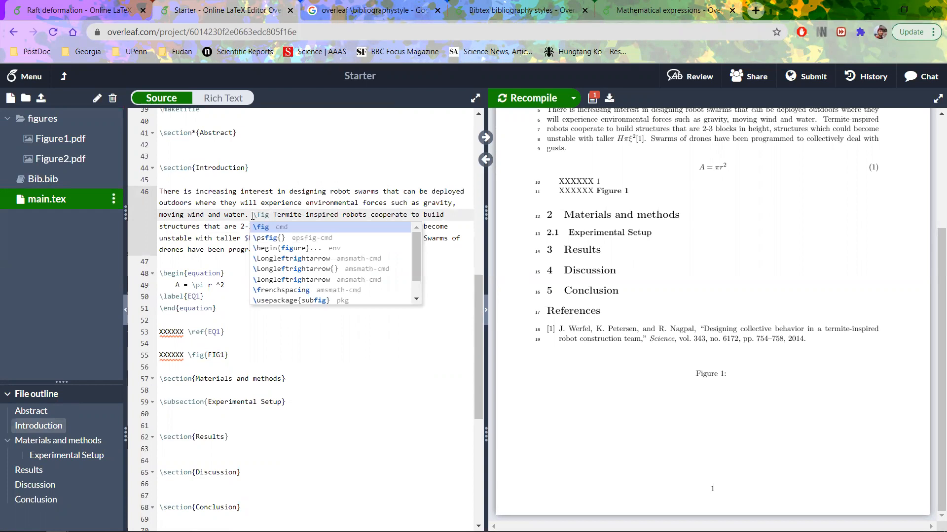
pyautogui.write('{')
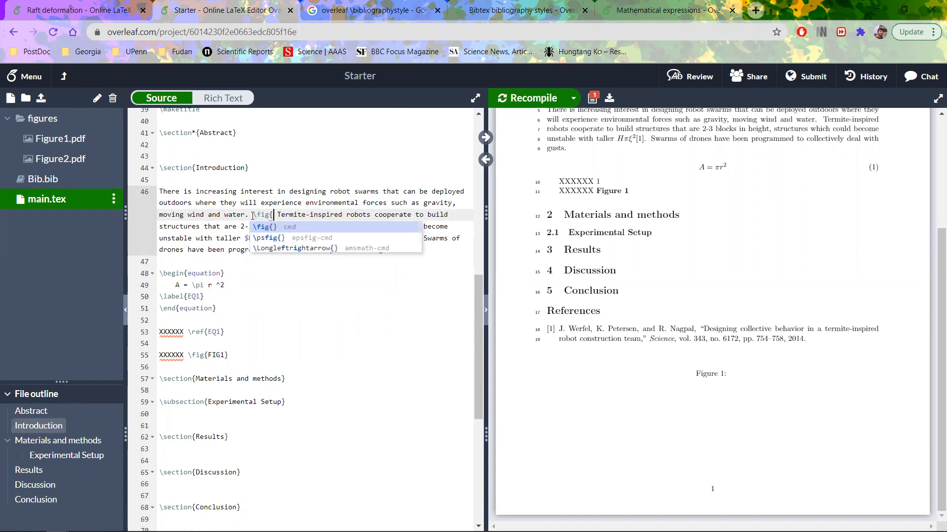
# Replace the unfinished \fig{ command with the suggested cross-reference \ref{FIG2}.
pyautogui.press('BackSpace')
pyautogui.press('BackSpace')
pyautogui.press('BackSpace')
pyautogui.press('BackSpace')
pyautogui.write('ref')
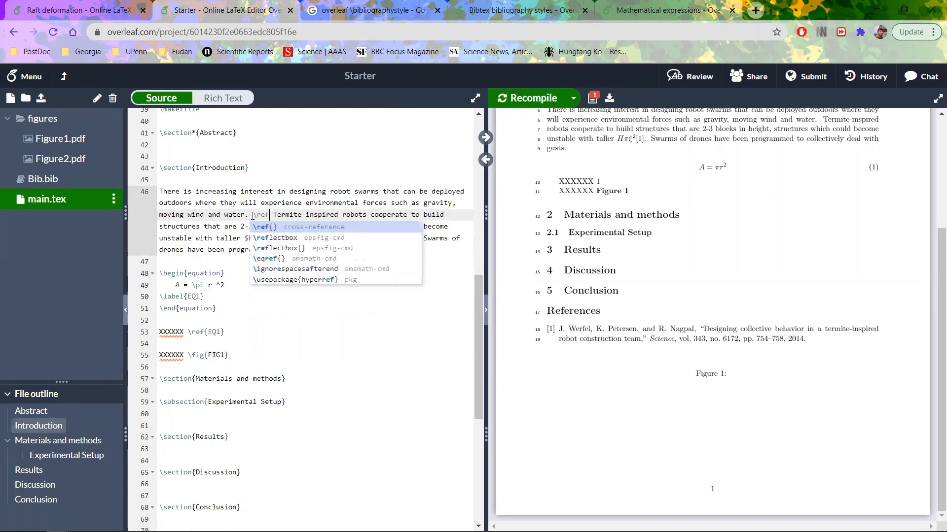
pyautogui.press('Return')
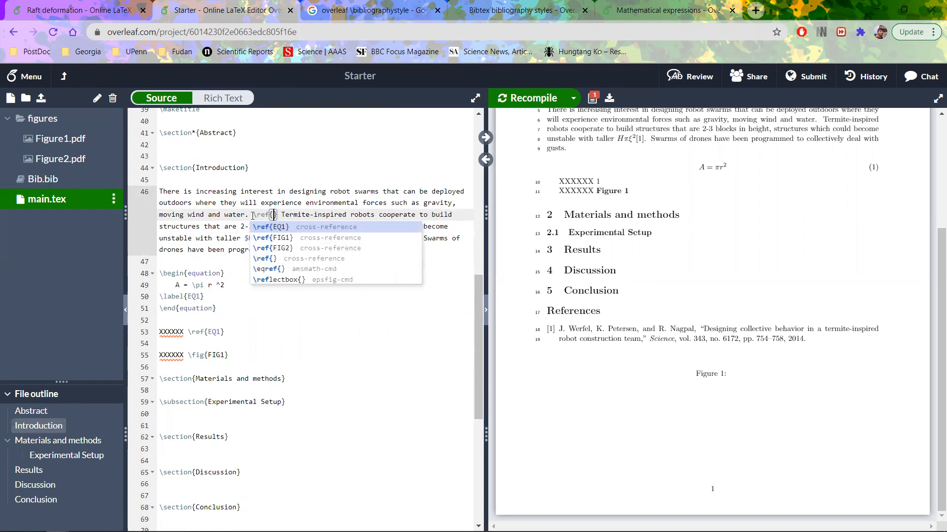
pyautogui.press('Down')
pyautogui.press('Down')
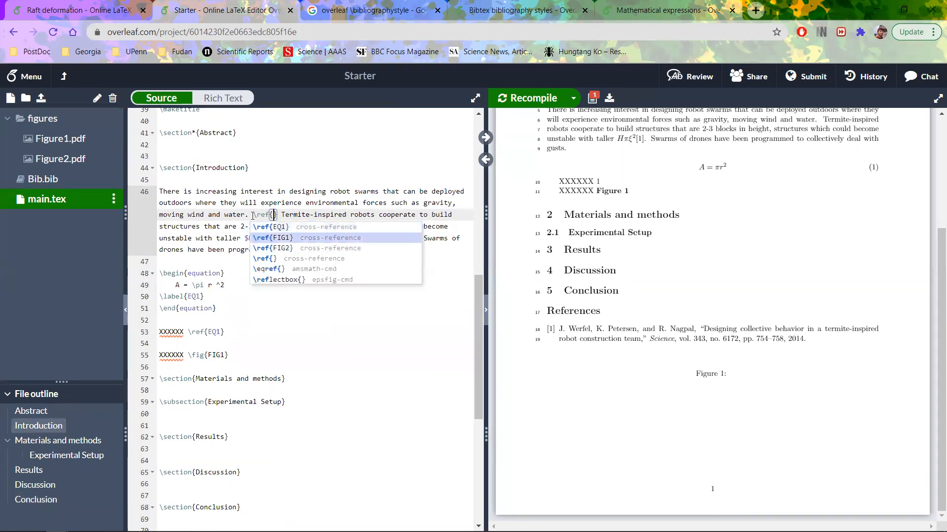
pyautogui.press('Return')
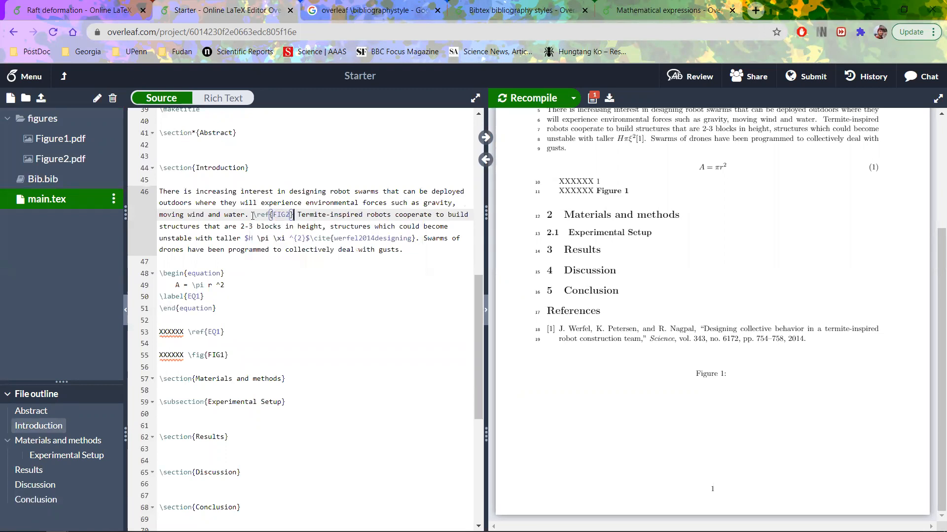
# Change the command name of the FIG2 reference in the Introduction from \ref to \fig.
pyautogui.press('BackSpace')
pyautogui.press('BackSpace')
pyautogui.press('BackSpace')
pyautogui.press('BackSpace')
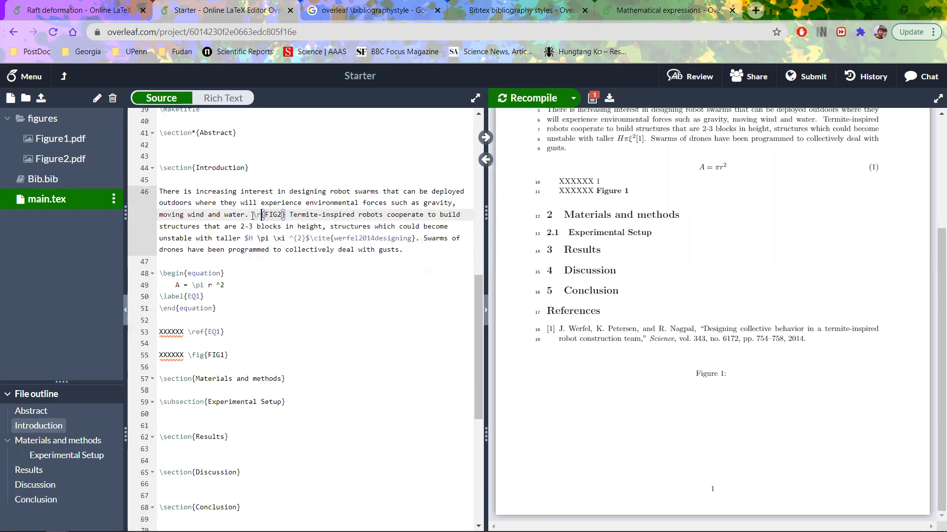
pyautogui.write('ig')
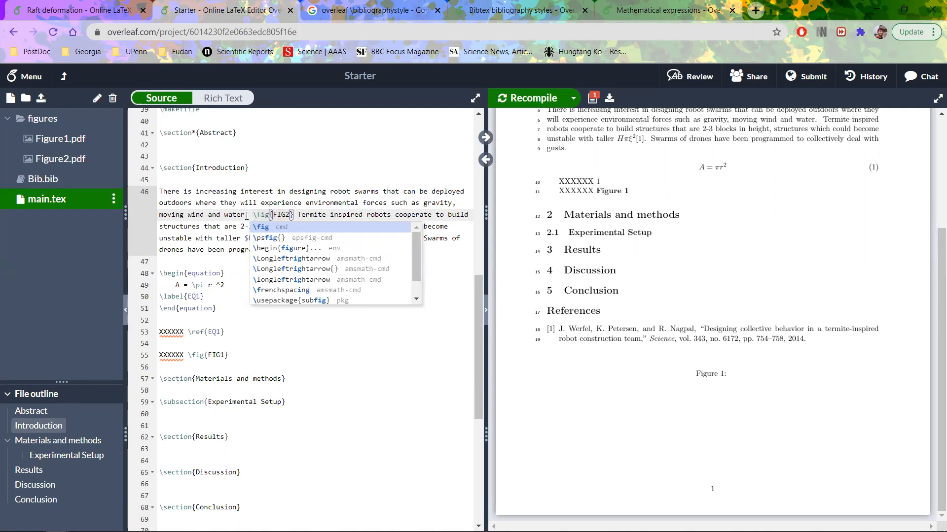
pyautogui.click(363, 215)
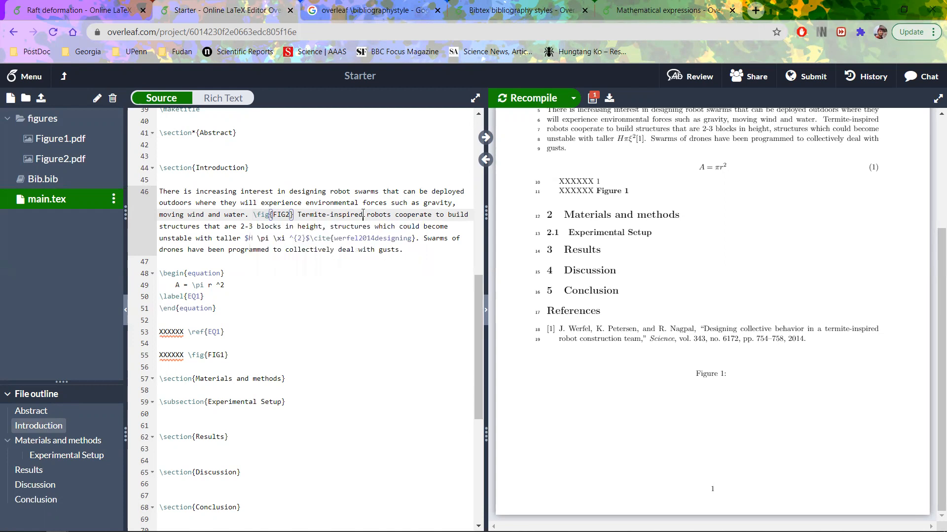
# Recompile the document and check the figure references and both figures on the pages of the PDF preview.
pyautogui.click(534, 99)
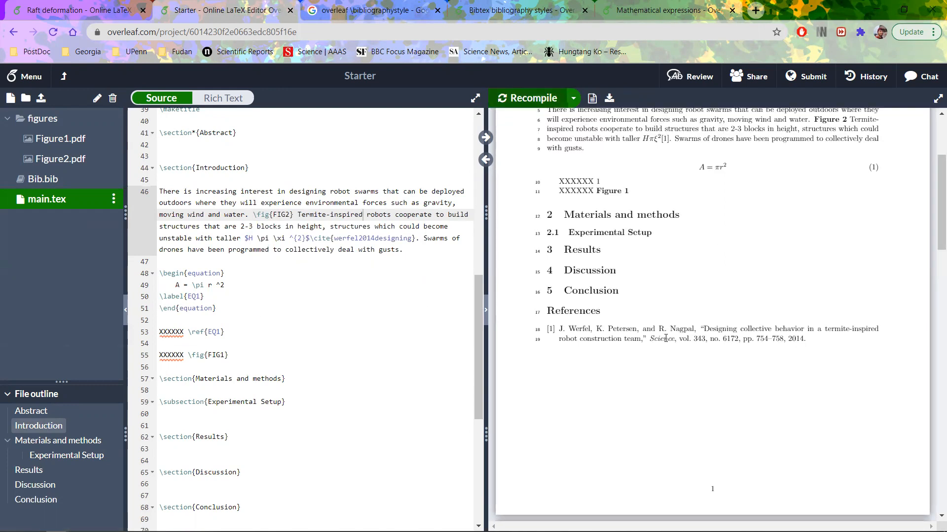
pyautogui.scroll(-15, 665, 339)
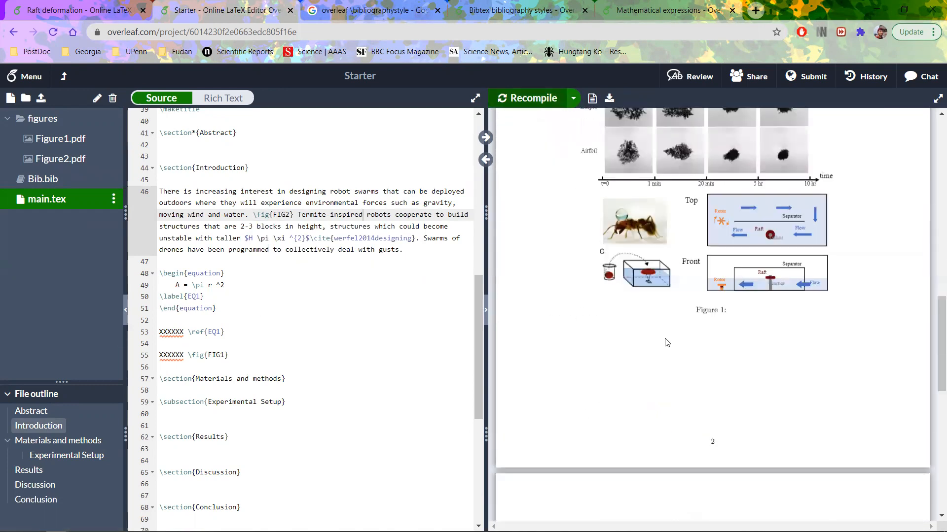
pyautogui.scroll(-6, 666, 342)
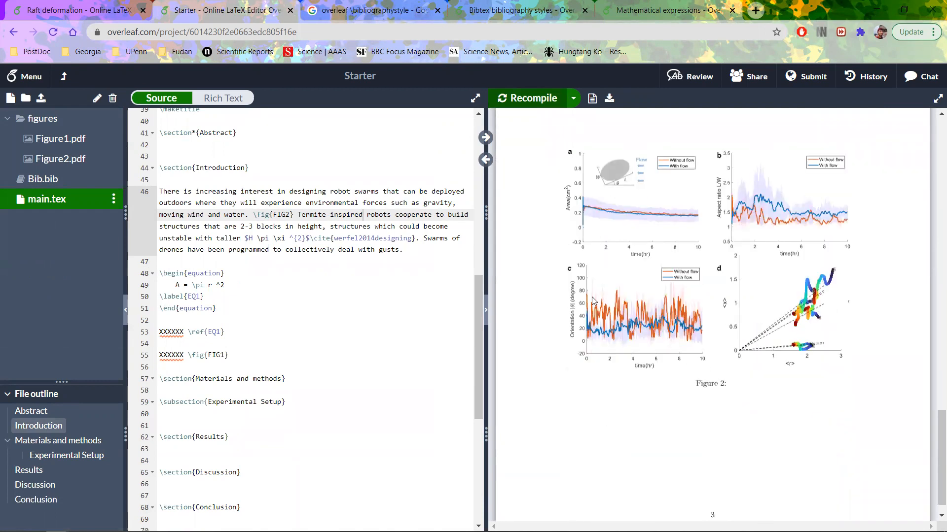
pyautogui.scroll(20, 593, 301)
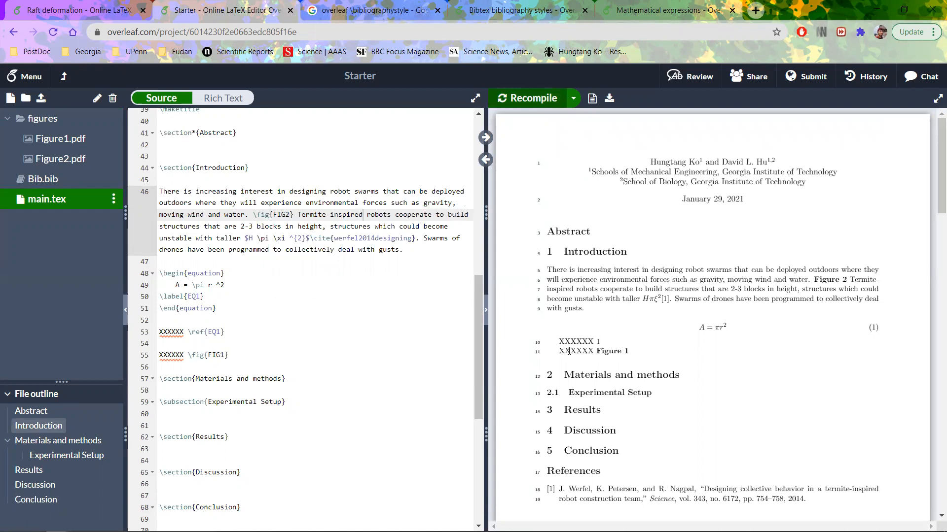
pyautogui.scroll(-15, 655, 335)
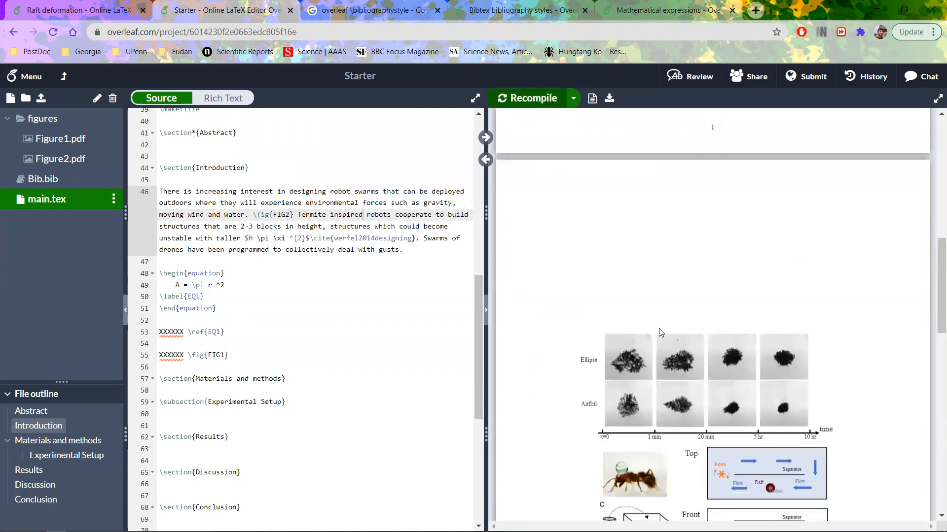
pyautogui.scroll(-8, 592, 283)
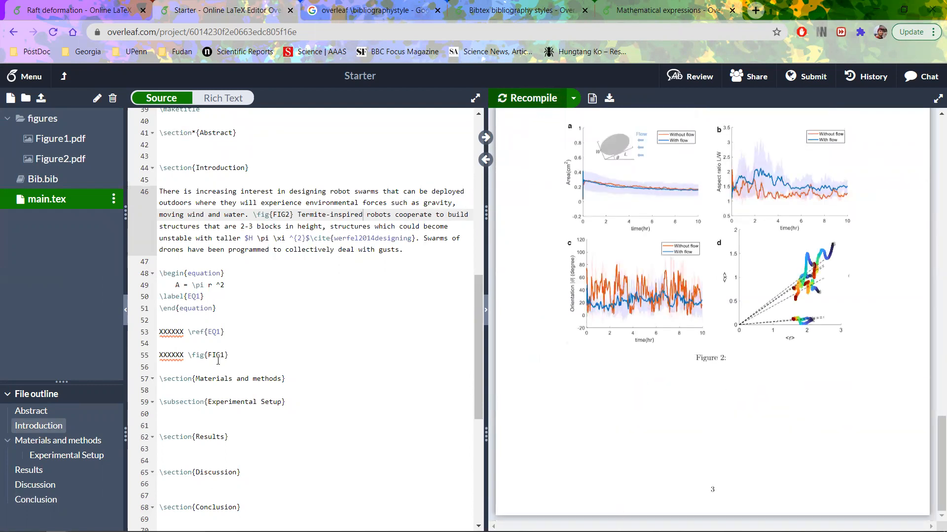
# Widen the PDF preview pane and enlarge panel a of Figure 2 to inspect its image quality.
pyautogui.moveTo(486, 212); pyautogui.dragTo(345, 212)
pyautogui.scroll(2, 646, 326)
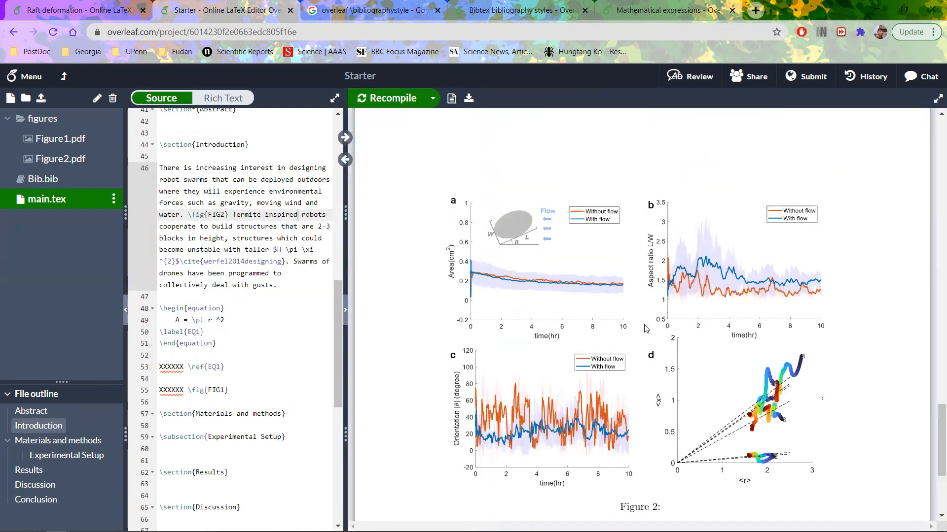
pyautogui.scroll(-1, 579, 348)
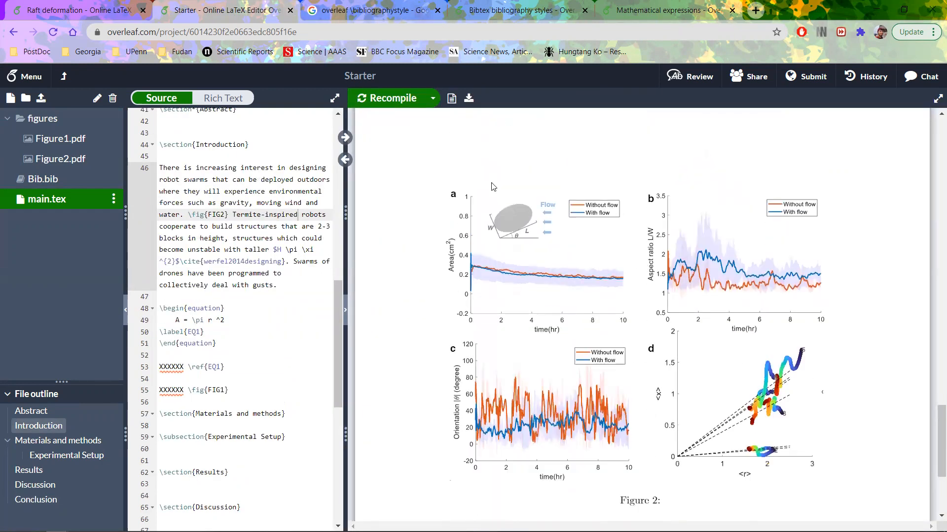
pyautogui.scroll(1, 447, 165)
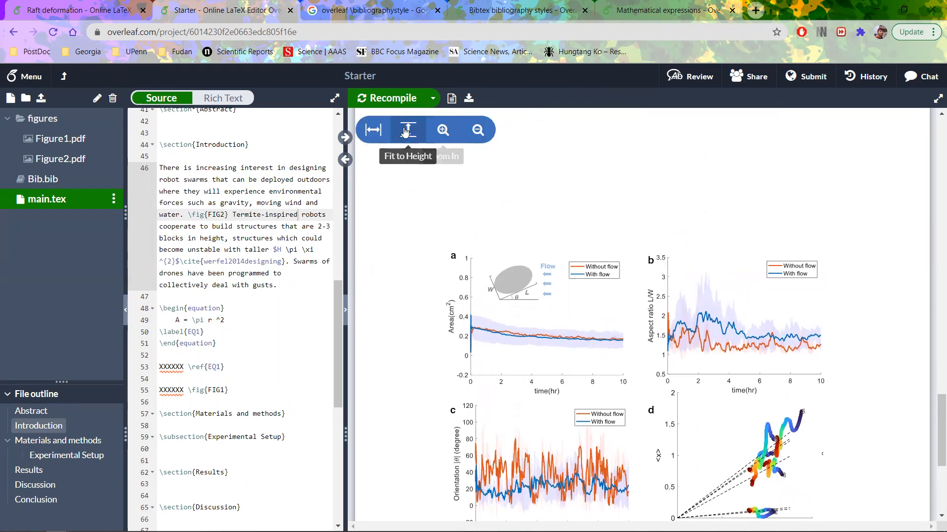
pyautogui.click(444, 132)
pyautogui.click(444, 134)
pyautogui.click(444, 134)
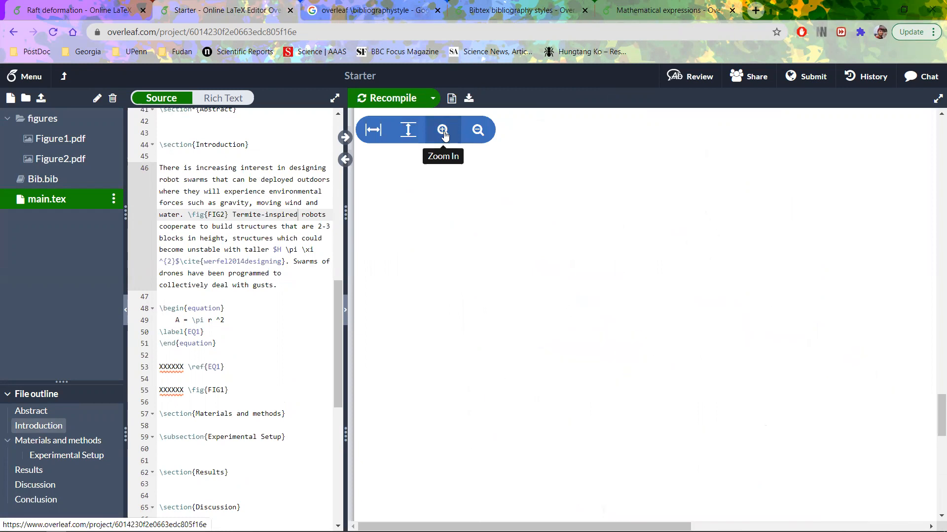
pyautogui.click(445, 134)
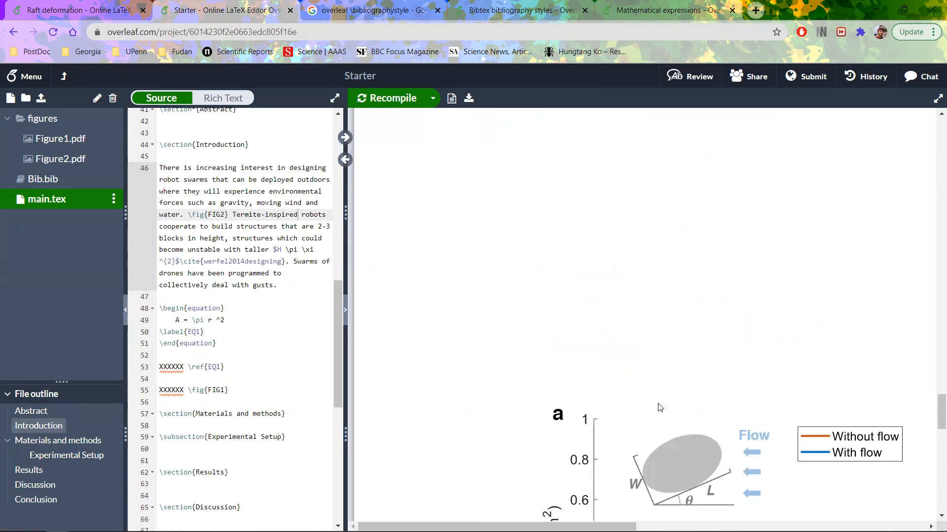
pyautogui.scroll(-3, 659, 407)
pyautogui.hscroll(3, 483, 152)
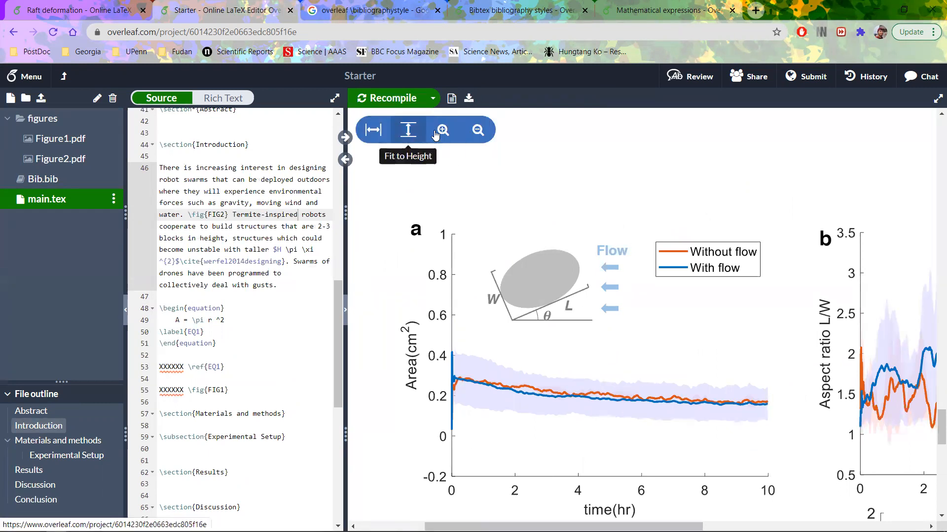
# Magnify Figure 2 further and select the panel letter "a" to check that the figure text is selectable.
pyautogui.click(444, 131)
pyautogui.click(444, 131)
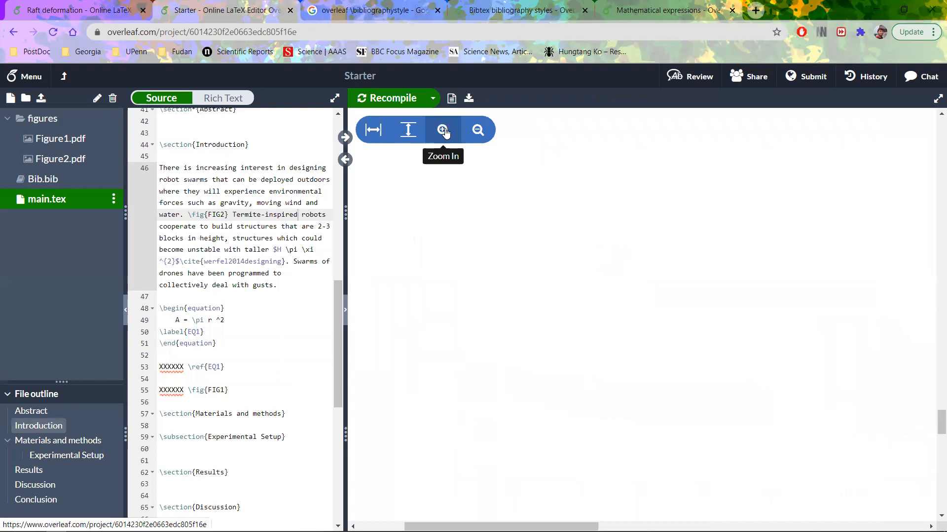
pyautogui.click(444, 132)
pyautogui.click(444, 131)
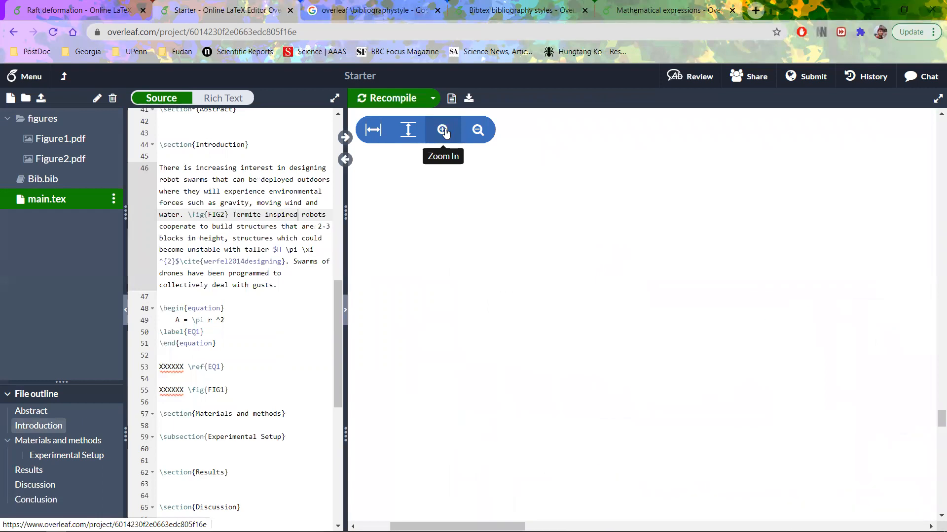
pyautogui.scroll(-5, 758, 306)
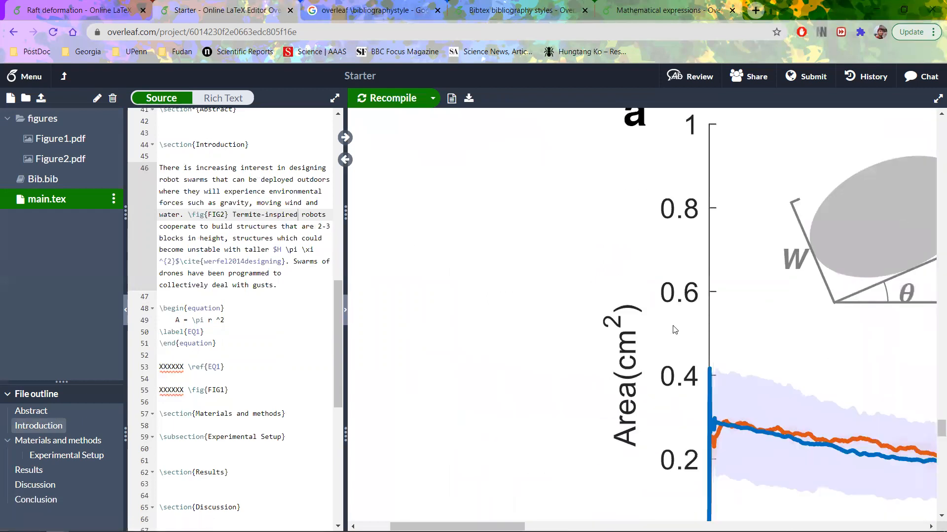
pyautogui.scroll(1, 675, 329)
pyautogui.moveTo(629, 172); pyautogui.dragTo(644, 174)
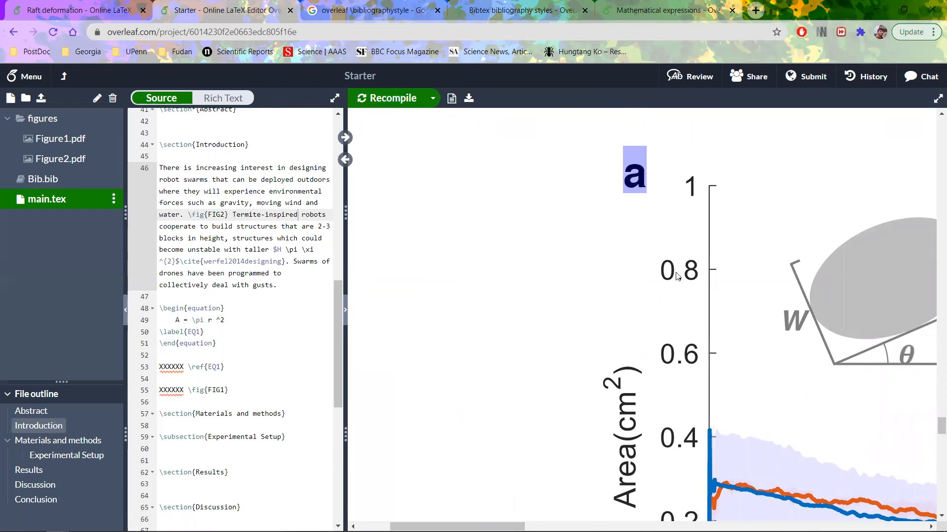
# Examine the sharpness of the curves and axis text across the panels of the magnified Figure 2.
pyautogui.scroll(-4, 699, 281)
pyautogui.scroll(2, 699, 289)
pyautogui.scroll(-2, 699, 290)
pyautogui.hscroll(10, 565, 505)
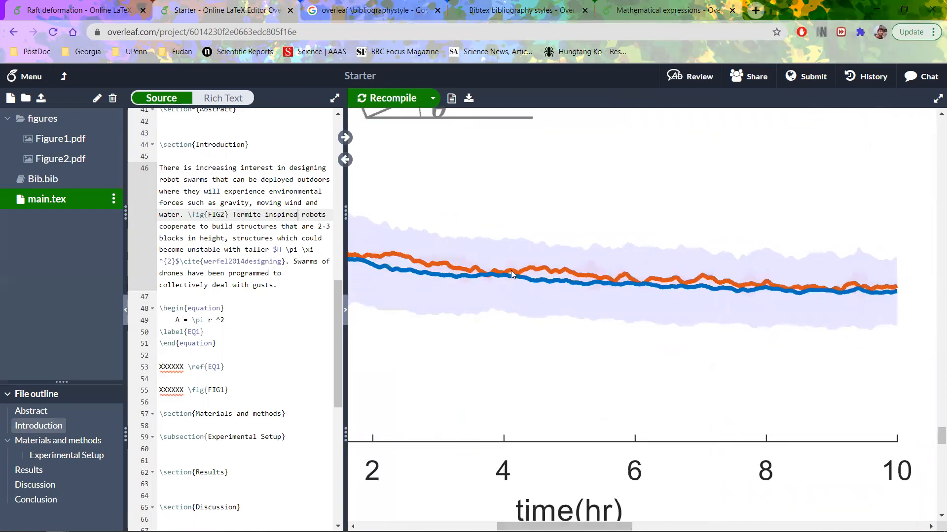
pyautogui.scroll(-5, 570, 375)
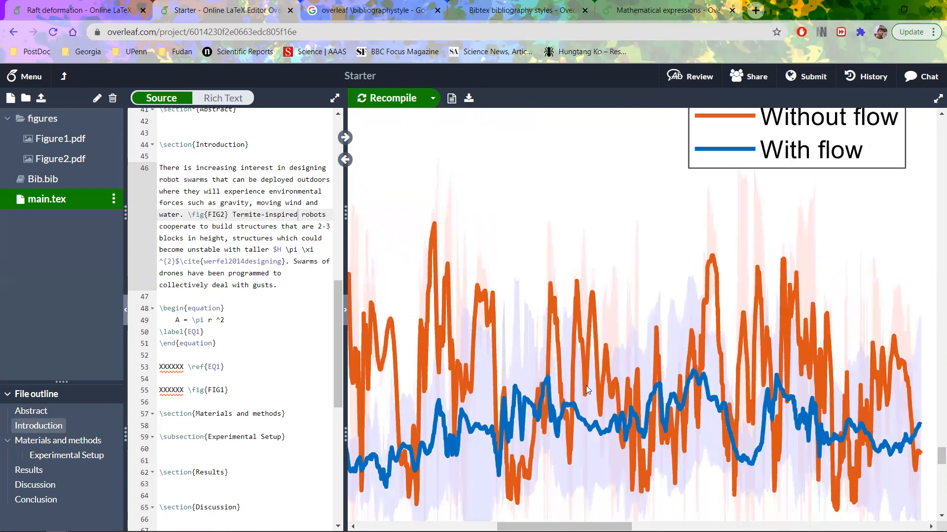
pyautogui.moveTo(574, 526); pyautogui.dragTo(750, 527)
pyautogui.scroll(1, 666, 364)
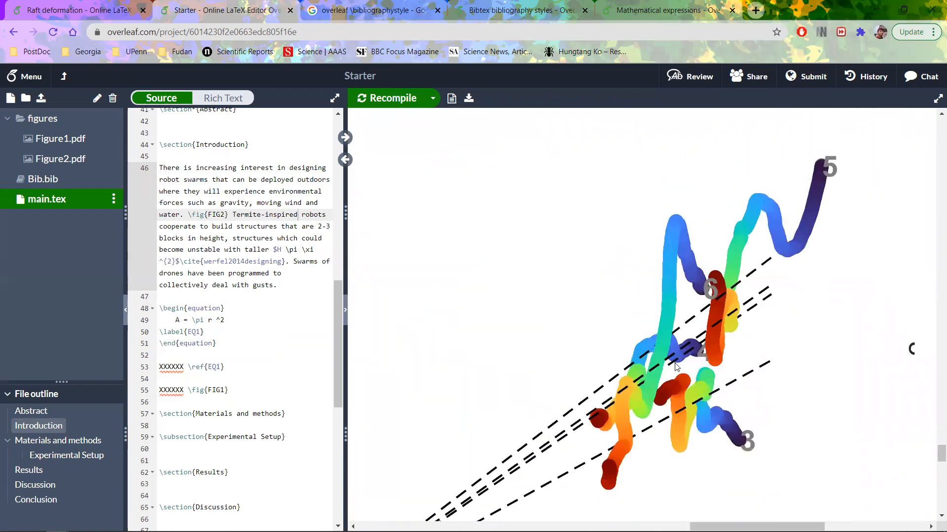
pyautogui.scroll(3, 676, 366)
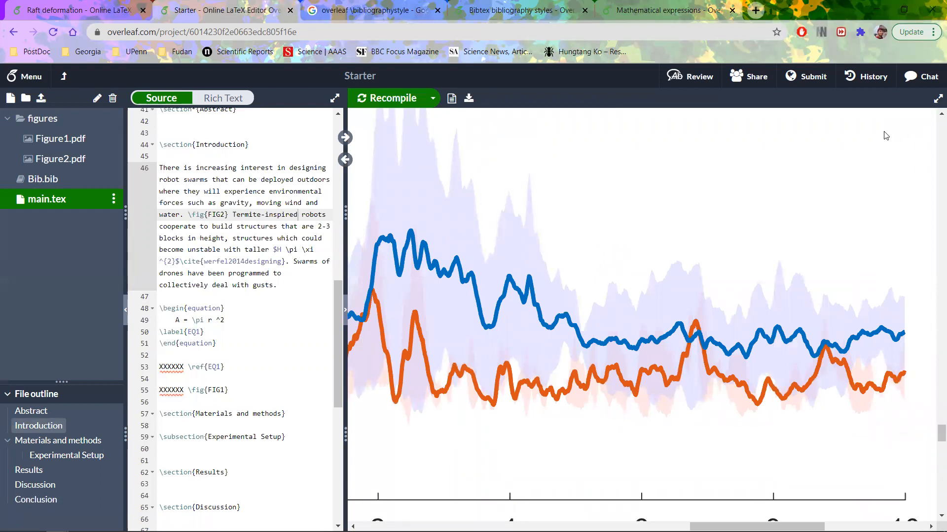
# Fit the magnified PDF preview to the page width to view all panels of Figure 2.
pyautogui.scroll(1, 477, 235)
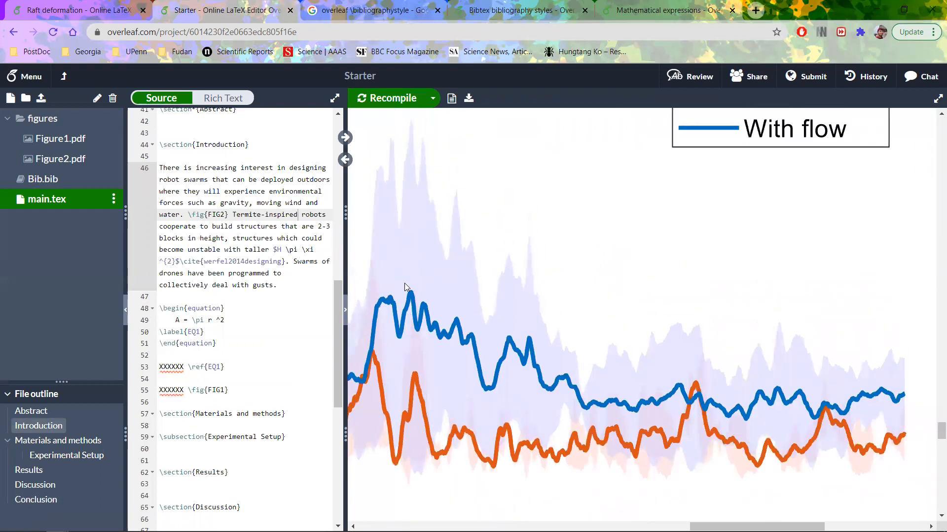
pyautogui.moveTo(408, 130)
pyautogui.click(372, 131)
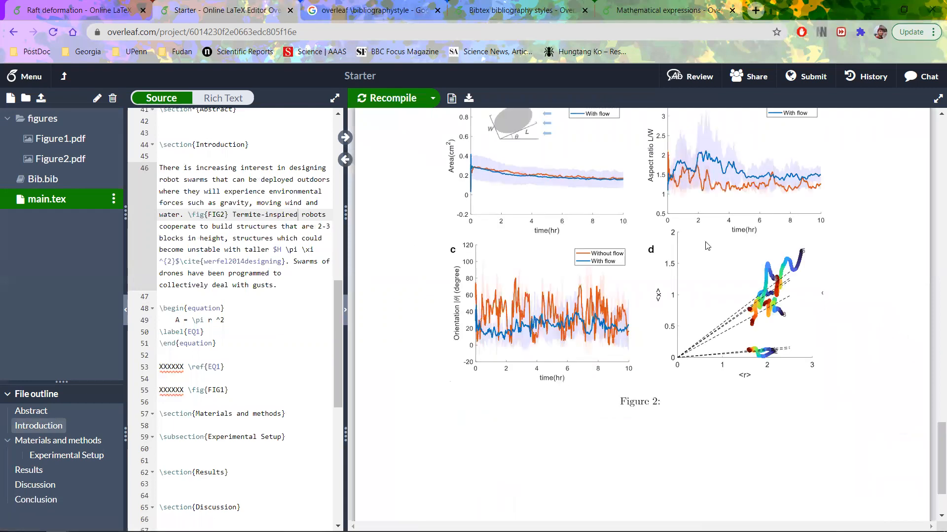
# Switch to the Overleaf guide in Word and read the Track Changes and Packages notes under Other Notes.
pyautogui.hotkey('alt', 'Tab')
pyautogui.press('Tab')
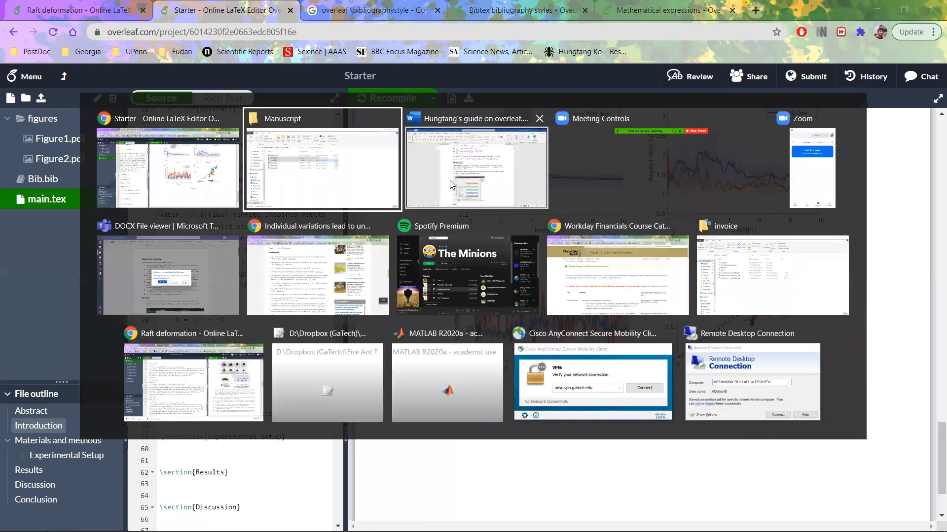
pyautogui.scroll(-15, 413, 316)
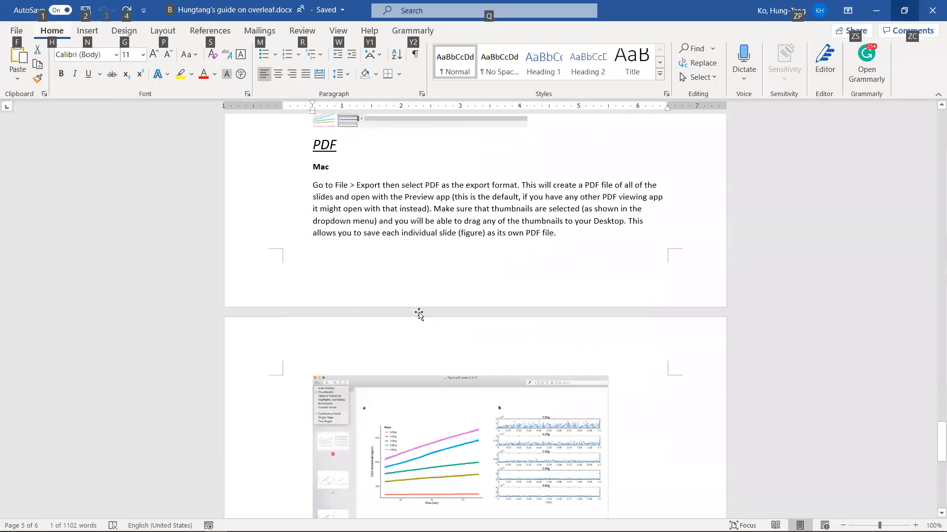
pyautogui.scroll(-3, 423, 311)
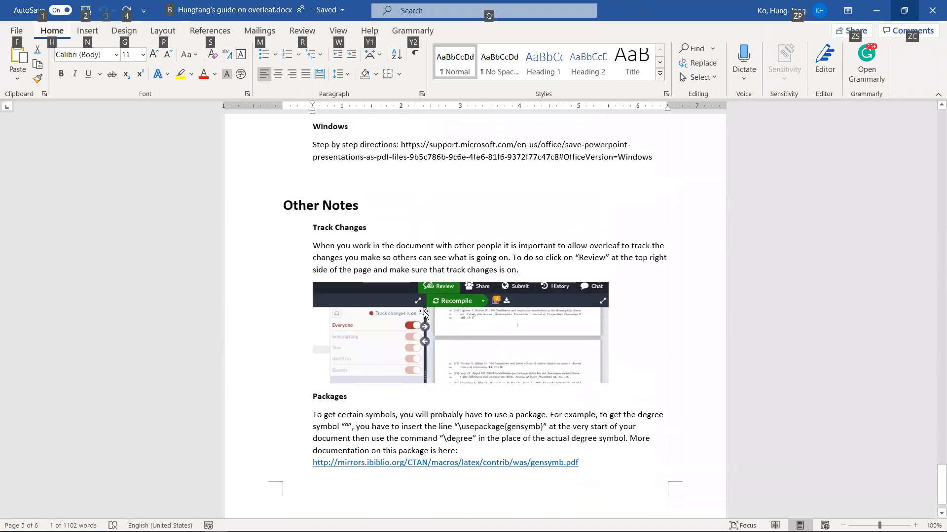
pyautogui.scroll(-1, 425, 312)
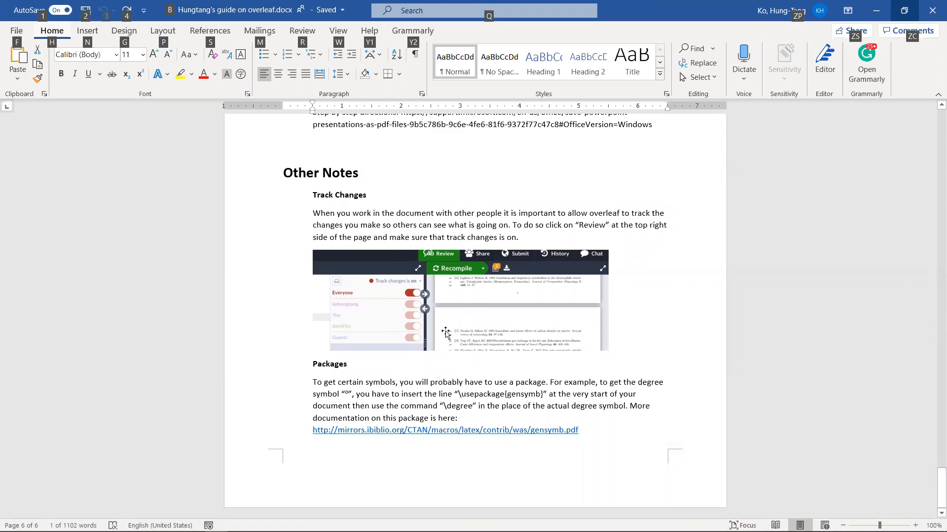
# Return to Overleaf, widen the source editor pane, and turn on track changes for everyone.
pyautogui.hotkey('alt', 'Tab')
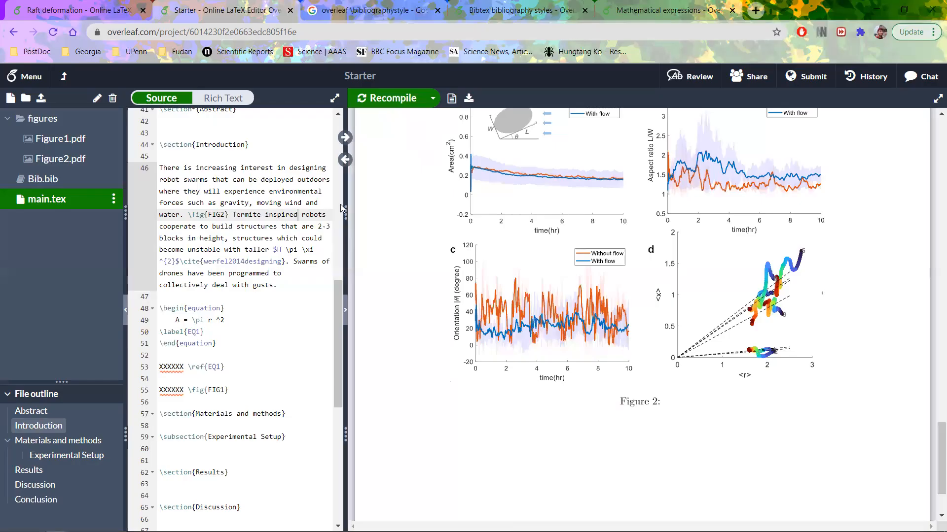
pyautogui.moveTo(345, 215); pyautogui.dragTo(492, 215)
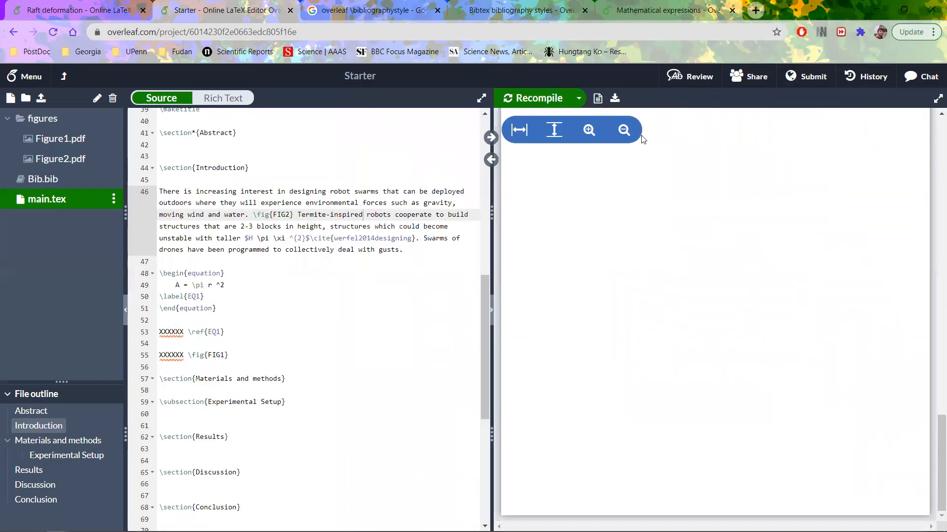
pyautogui.click(699, 78)
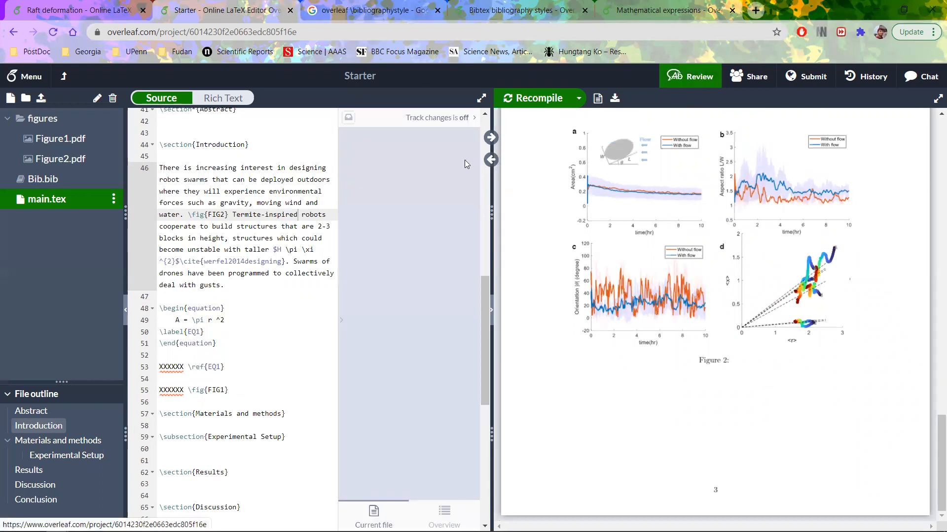
pyautogui.click(470, 118)
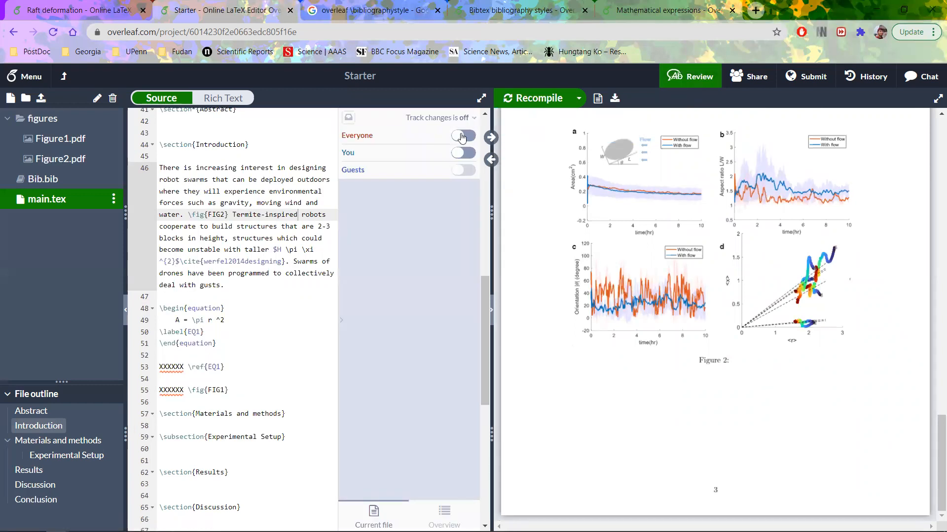
pyautogui.click(466, 137)
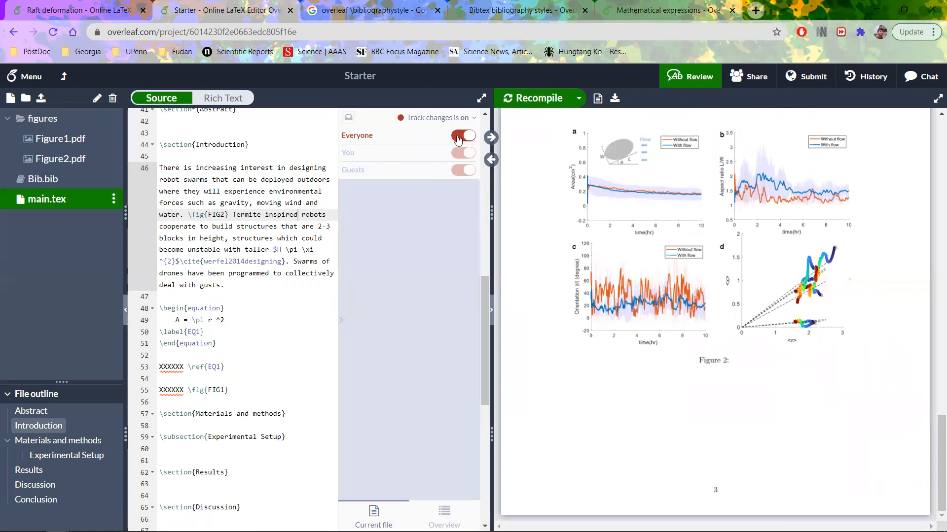
# Delete "erience en" from "experience environmental" in the Introduction and reject the tracked deletion.
pyautogui.scroll(1, 228, 233)
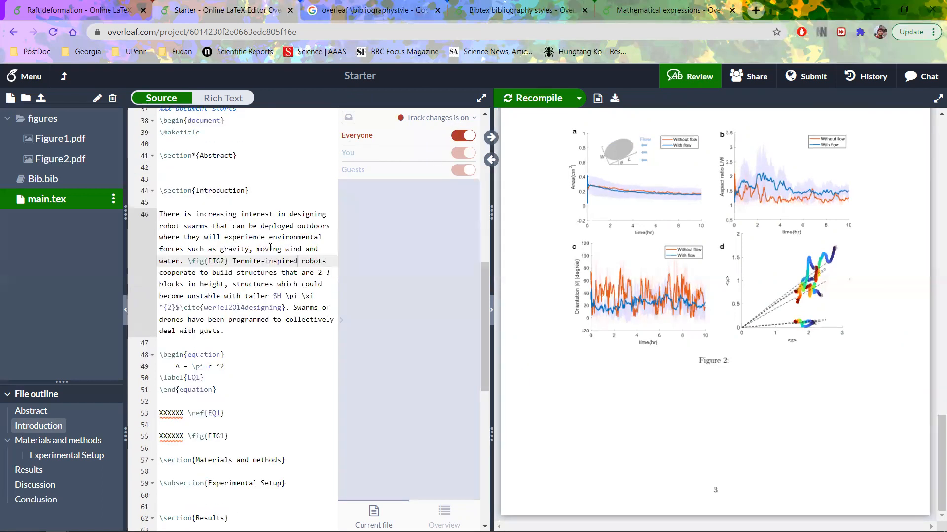
pyautogui.click(281, 235)
pyautogui.press('BackSpace')
pyautogui.press('BackSpace')
pyautogui.press('BackSpace')
pyautogui.press('BackSpace')
pyautogui.press('BackSpace')
pyautogui.press('BackSpace')
pyautogui.press('BackSpace')
pyautogui.press('BackSpace')
pyautogui.press('BackSpace')
pyautogui.press('BackSpace')
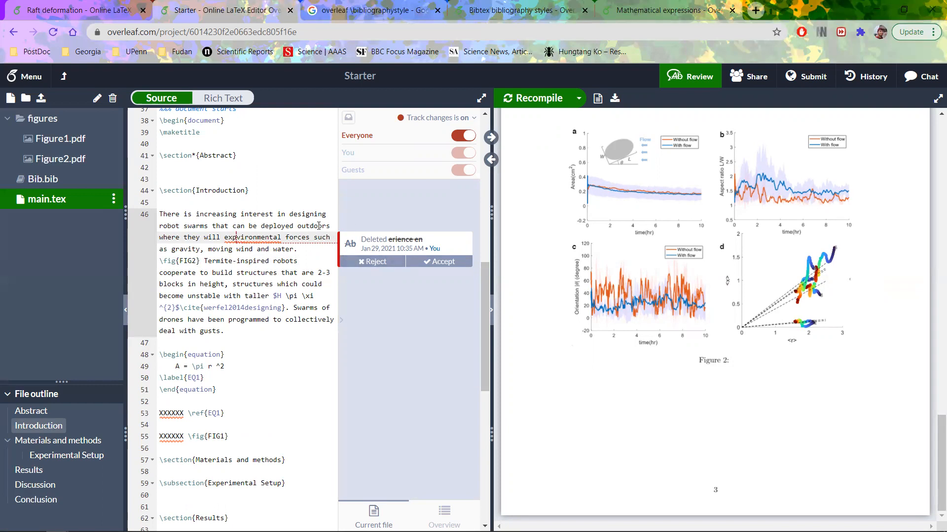
pyautogui.click(367, 262)
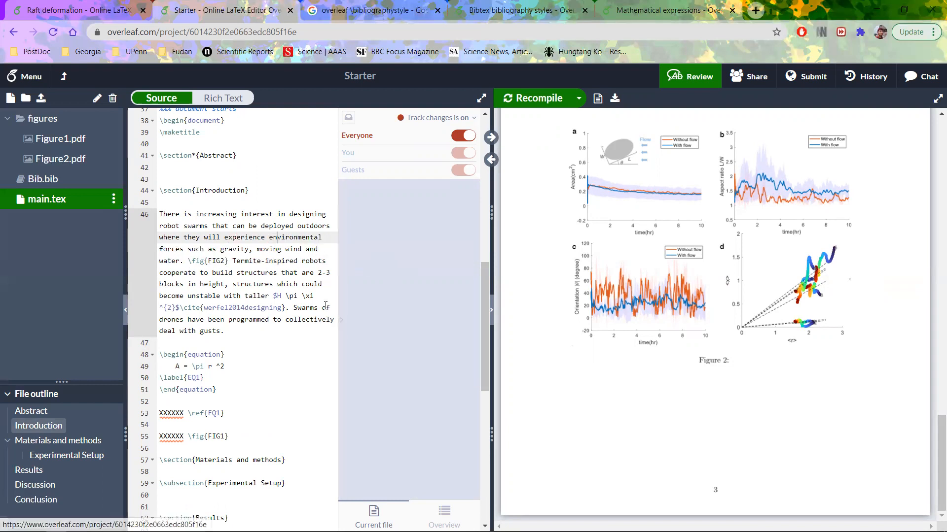
# Add the comment "sdfsafasfs" to the Introduction passage from "can be deployed outdoors" through the FIG2 reference, and check its comment thread.
pyautogui.scroll(-6, 302, 296)
pyautogui.scroll(8, 304, 291)
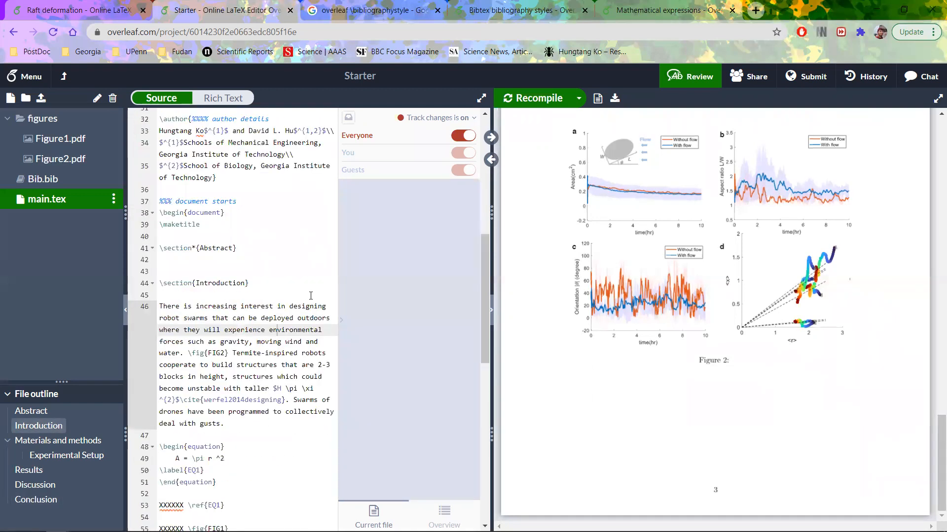
pyautogui.moveTo(233, 318); pyautogui.dragTo(253, 353)
pyautogui.click(373, 320)
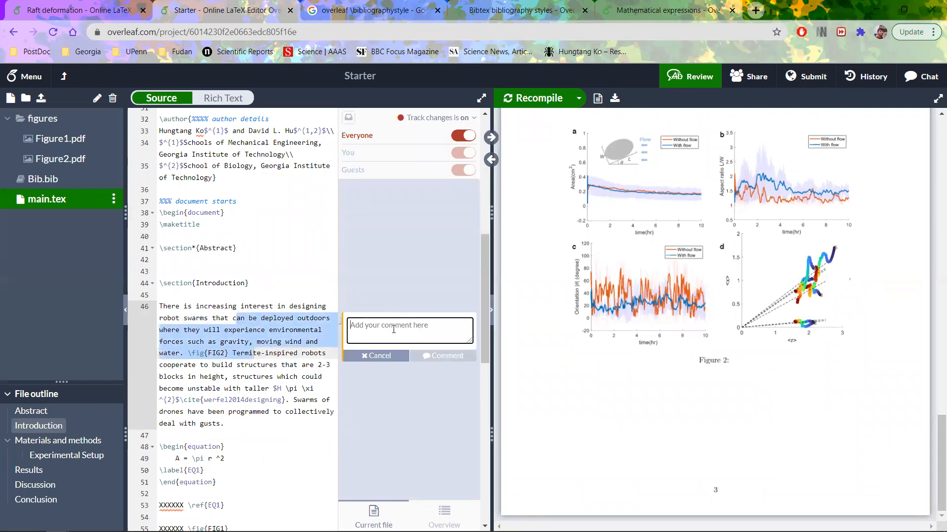
pyautogui.write('sdfsdfsdf')
pyautogui.click(454, 355)
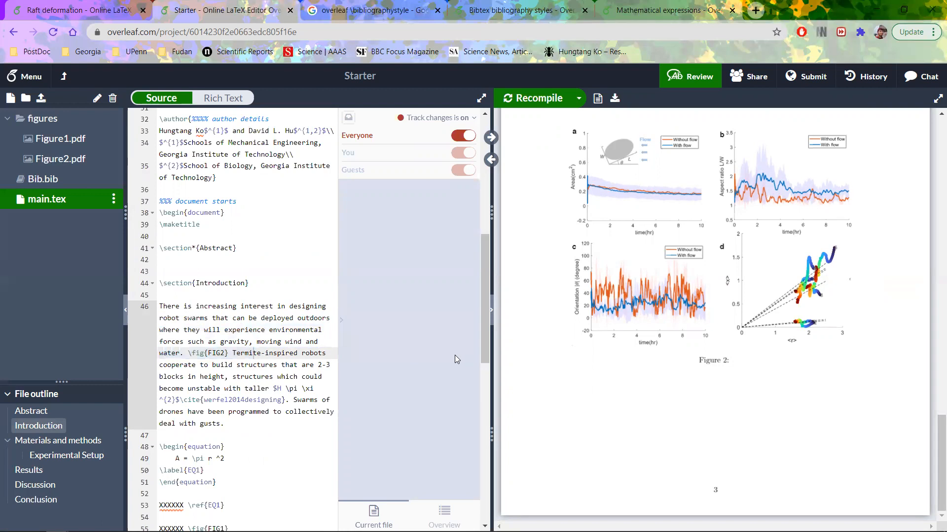
pyautogui.scroll(-1, 317, 361)
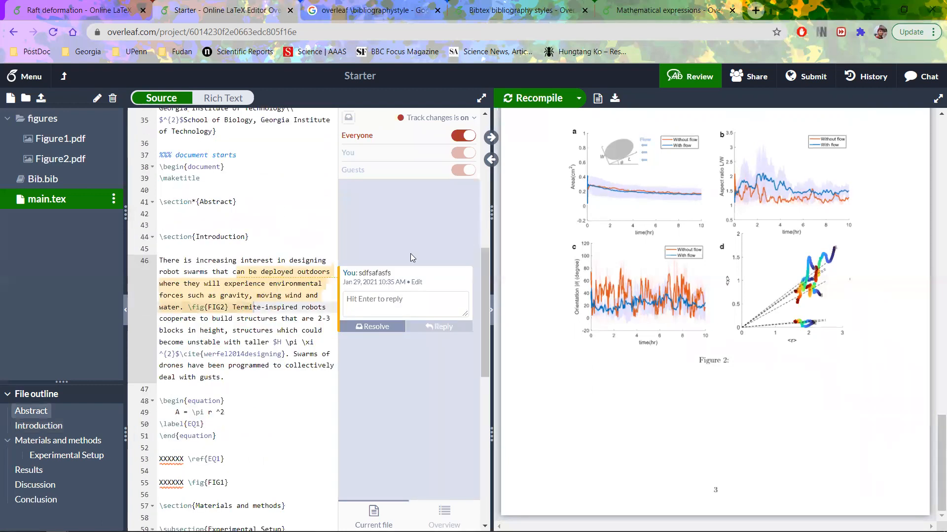
pyautogui.click(382, 306)
pyautogui.click(415, 202)
# Consult the Packages notes in the Word guide, and return to Overleaf to view the first page of the PDF preview.
pyautogui.hotkey('alt', 'Tab')
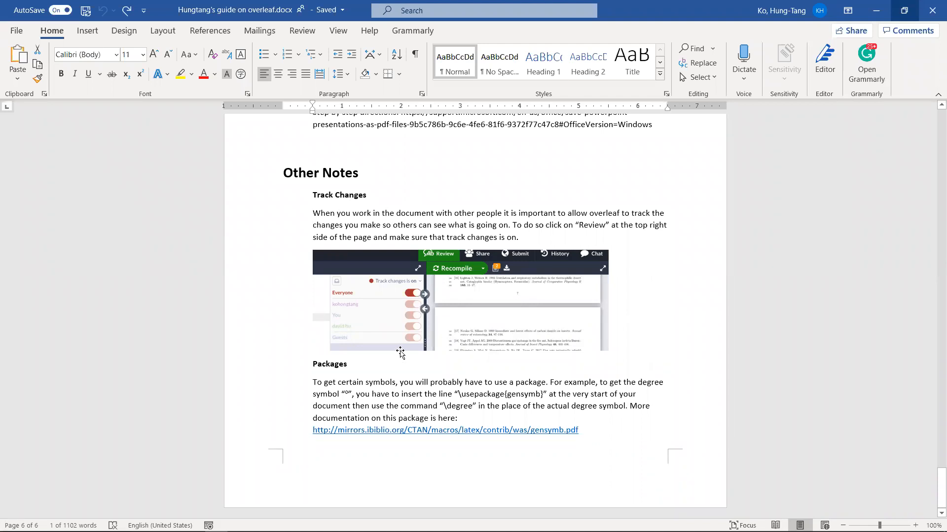
pyautogui.hotkey('alt', 'Tab')
pyautogui.click(271, 384)
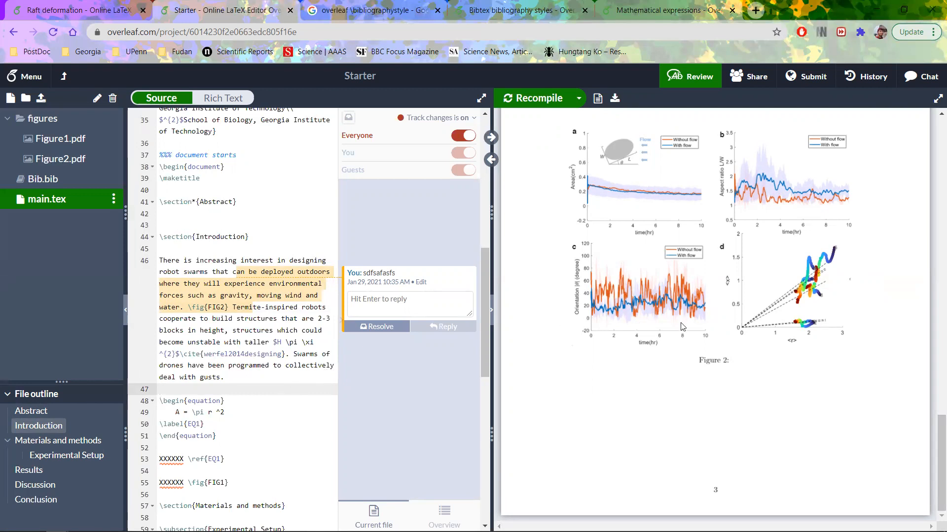
pyautogui.scroll(15, 681, 326)
pyautogui.scroll(8, 722, 342)
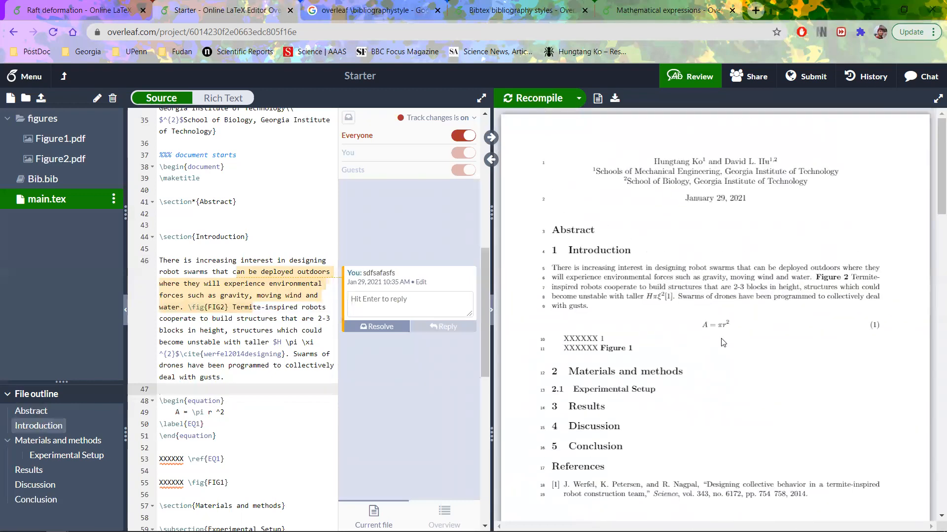